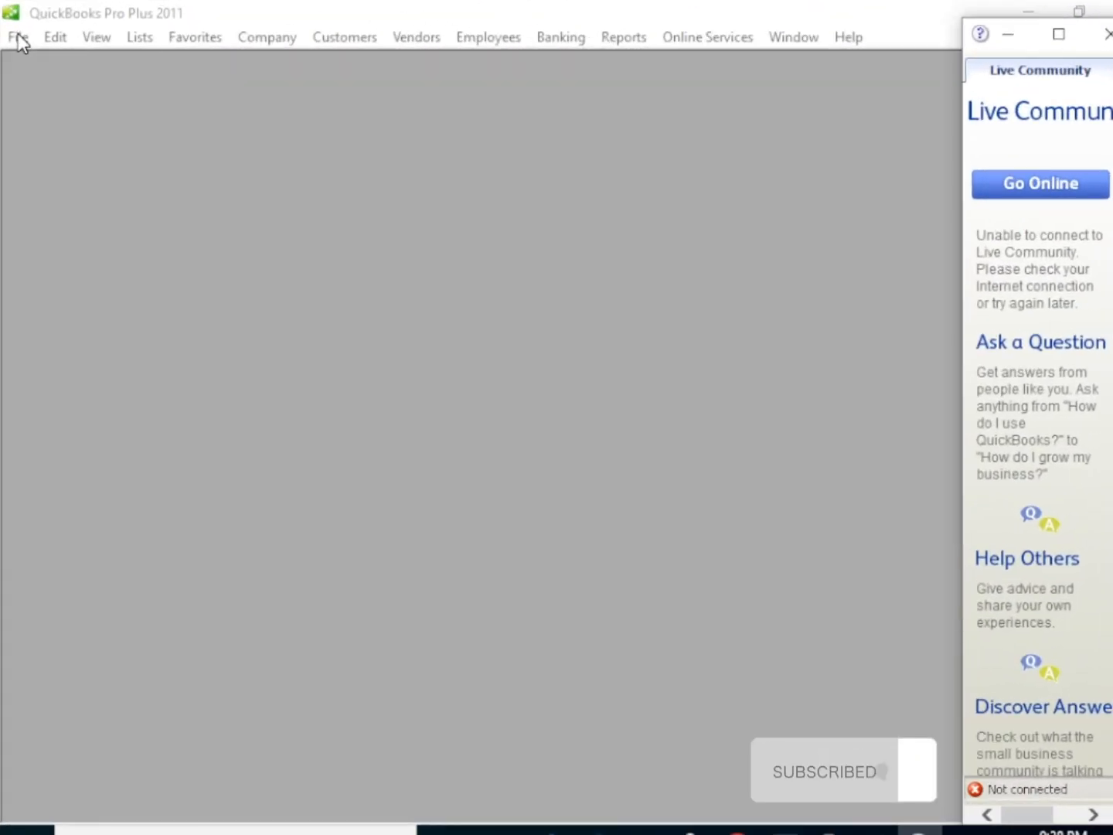
Start setting up a new company and skip the EasyStep Interview
left_click(19, 38)
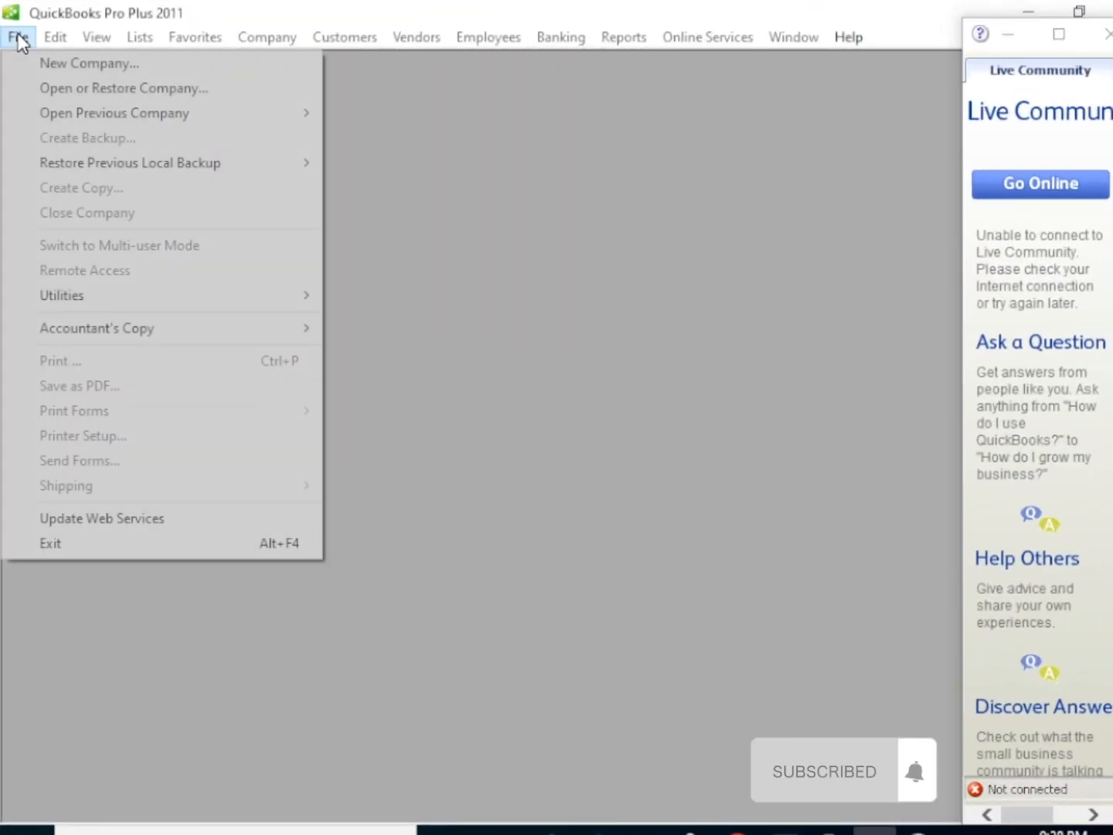
left_click(101, 67)
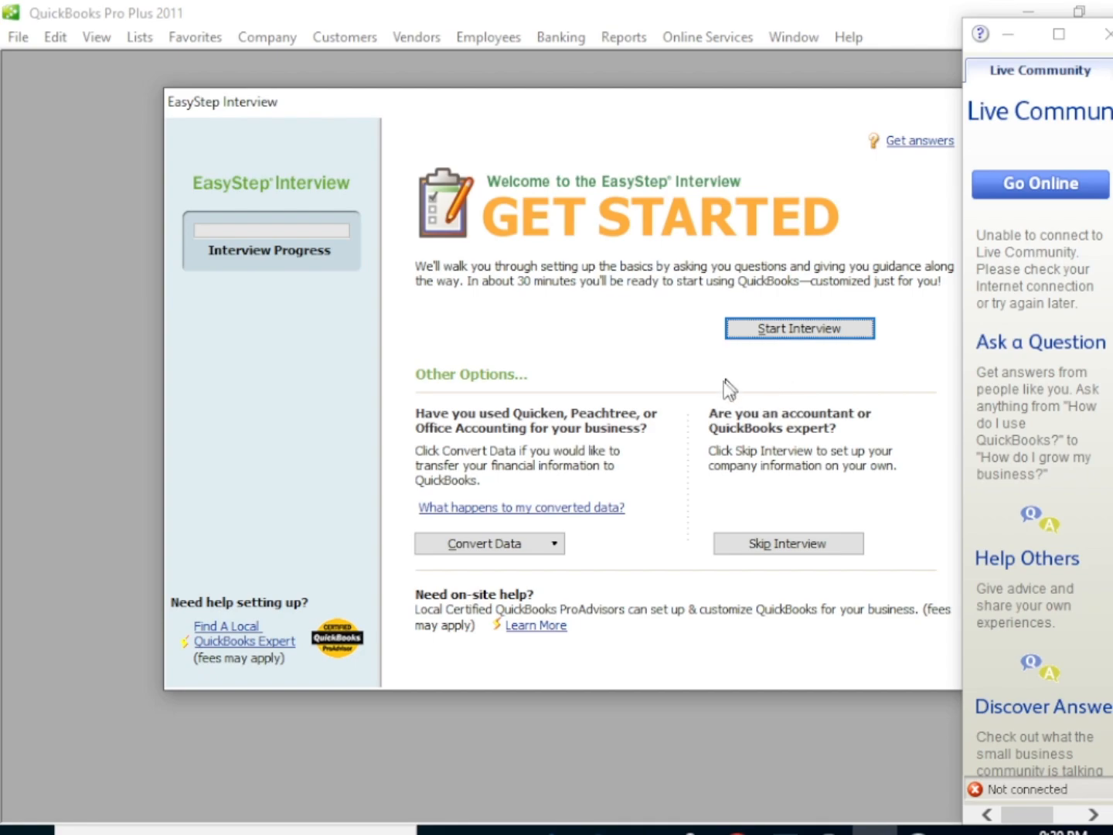
left_click(775, 553)
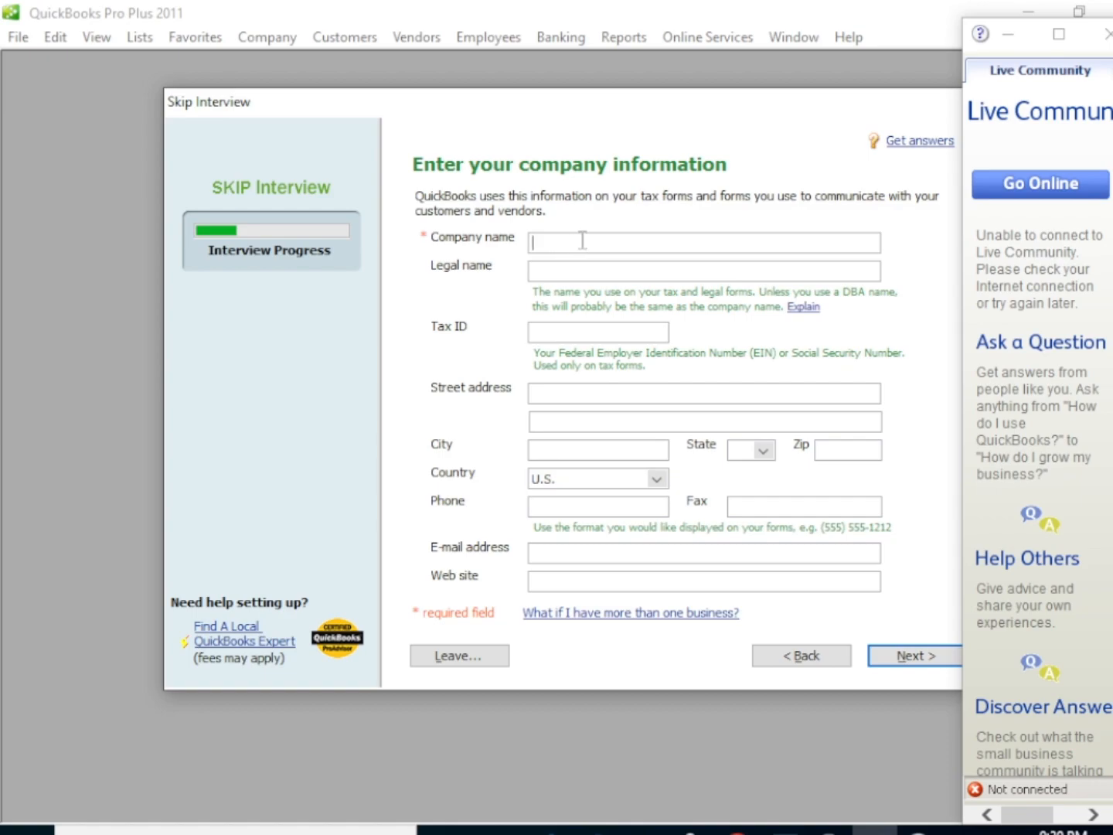
Enter COMPUTER MAINTENANCE AND REPAIR as the company name, set the country to Other, and continue
type("COMPUTER MAINTY")
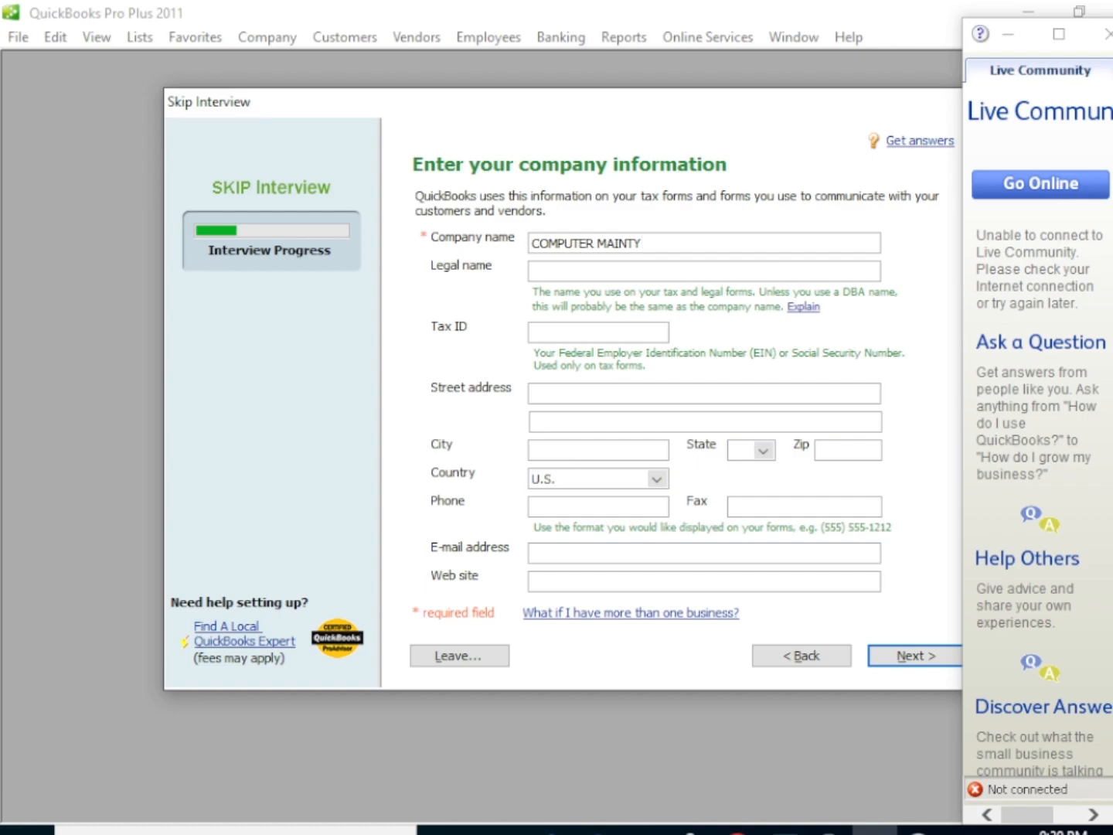
key("BackSpace")
type("ENANCE AND REPAIR")
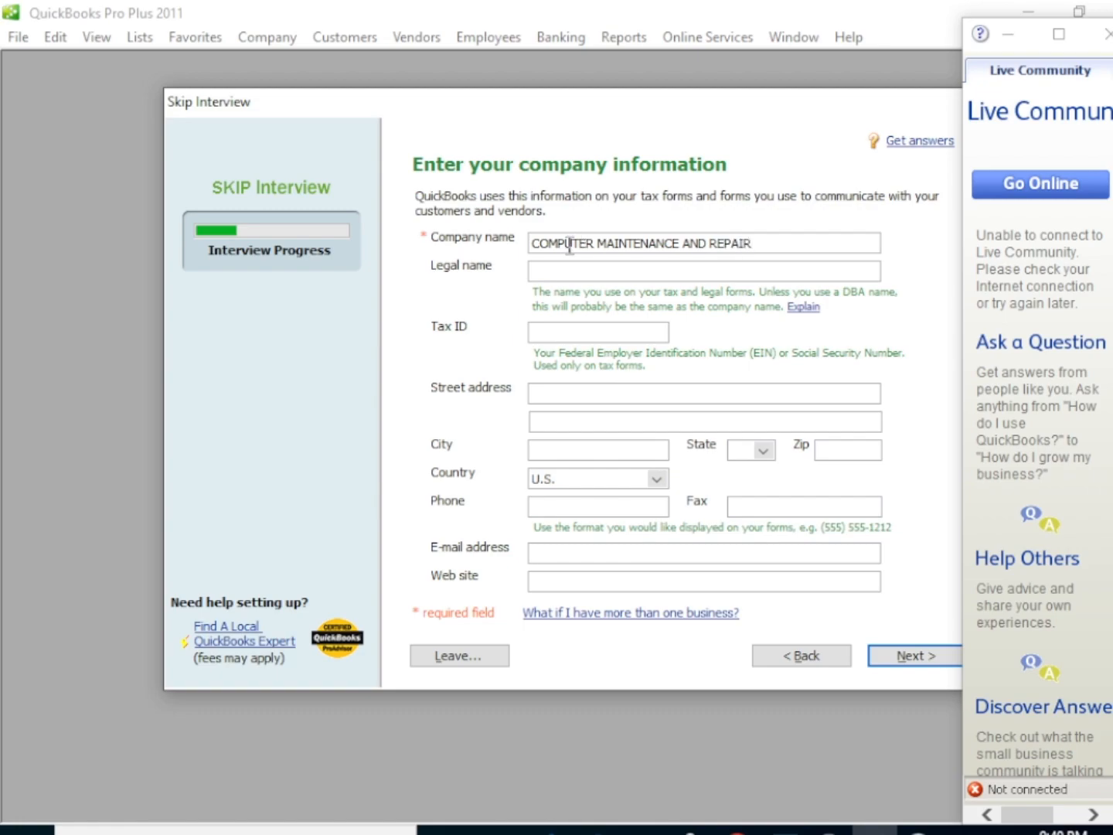
left_click(657, 479)
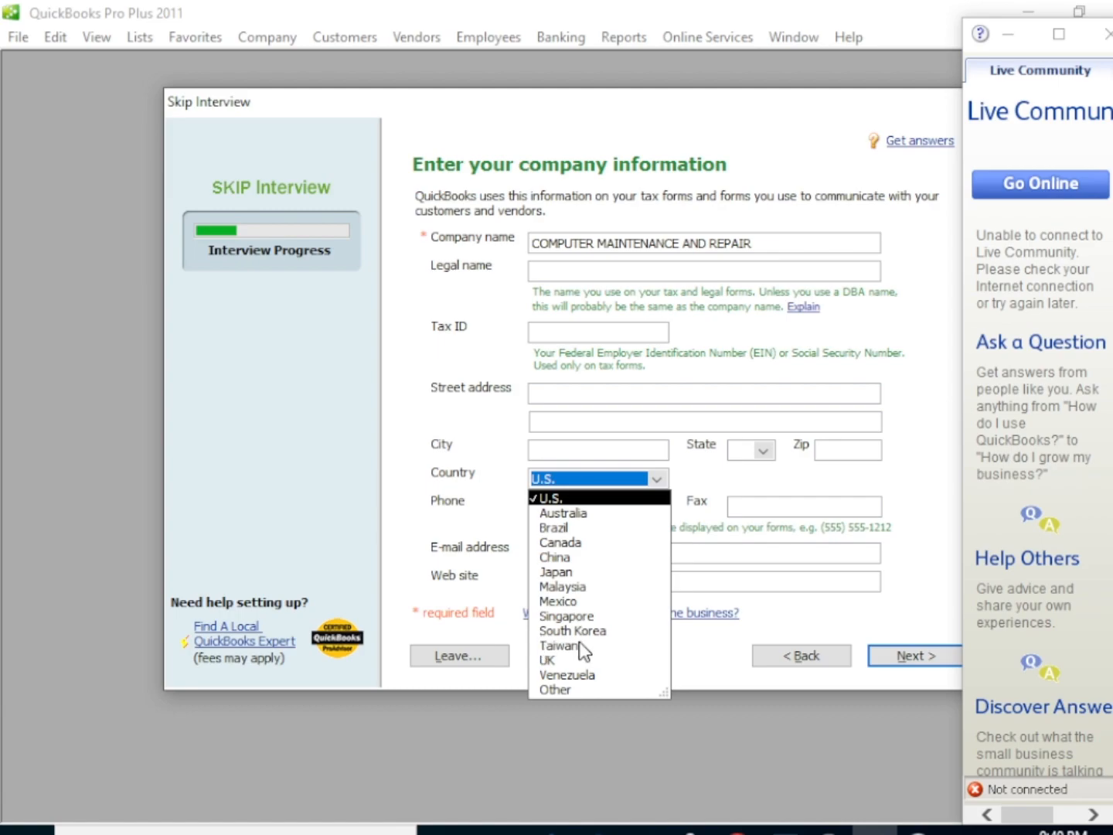
left_click(548, 690)
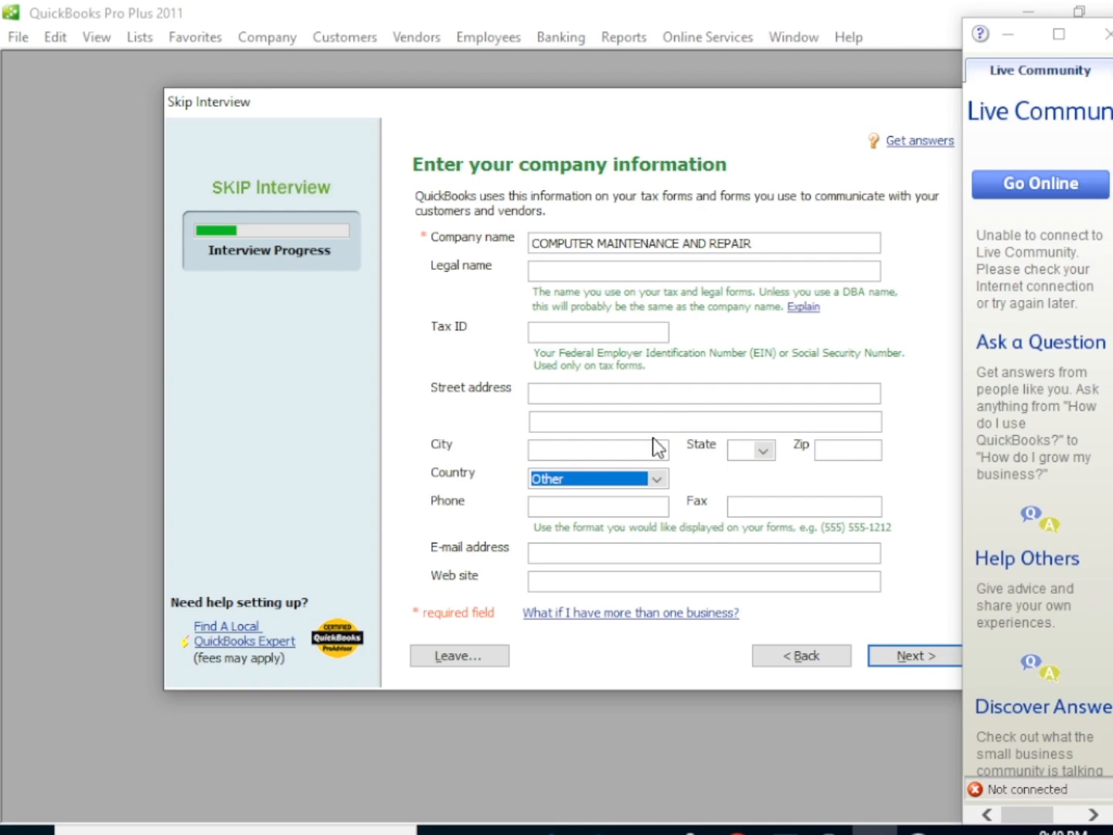
left_click(902, 663)
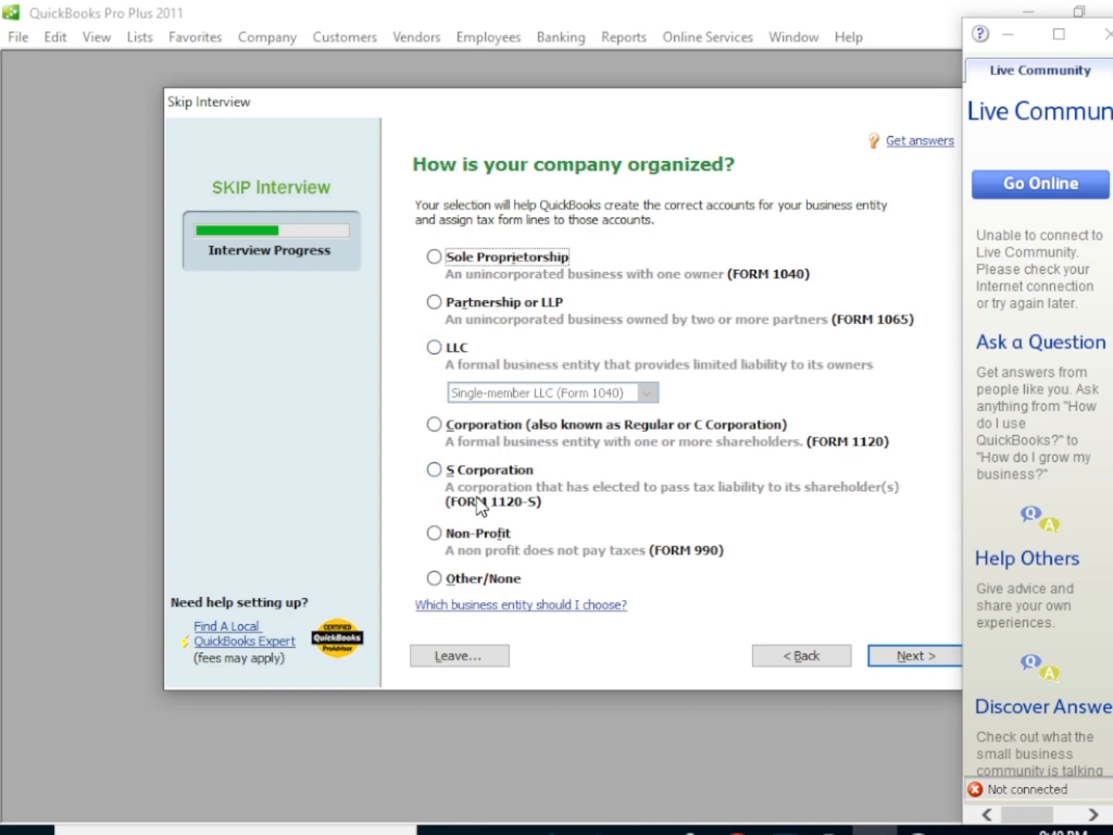
Choose Sole Proprietorship as the company organization, continue, and close the Live Community window
left_click(438, 261)
left_click(914, 657)
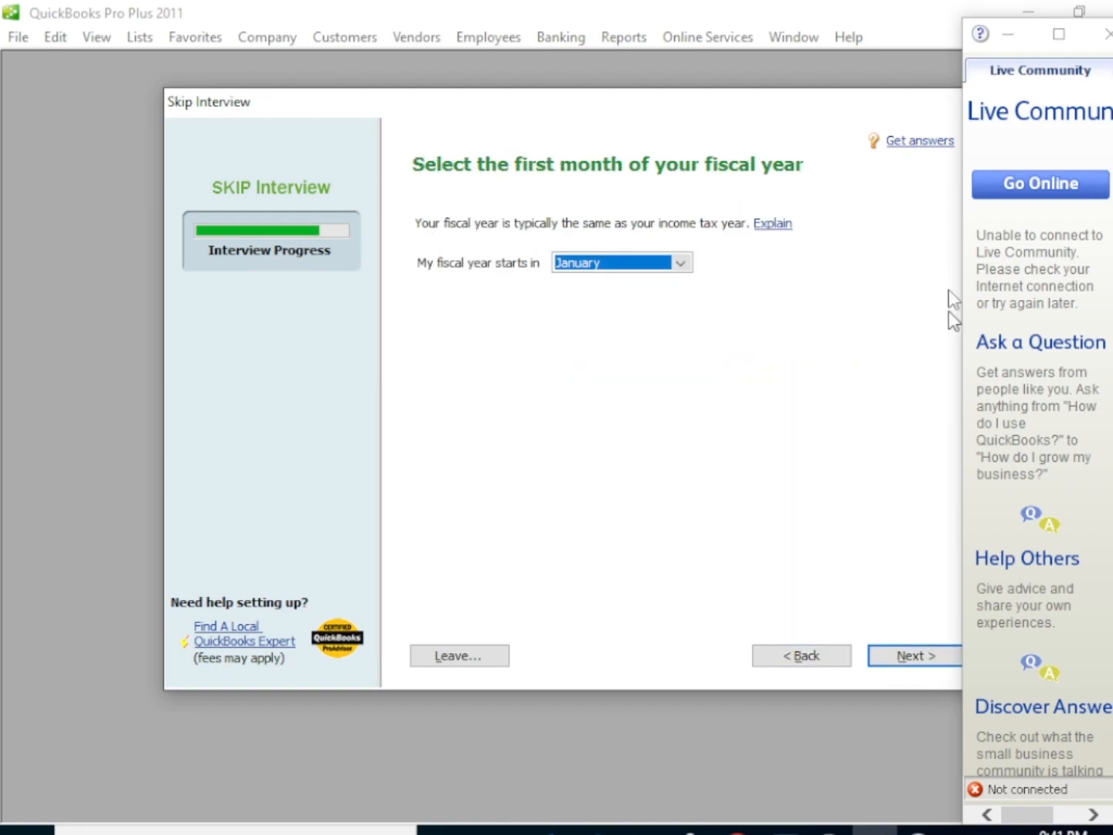
left_click(1104, 48)
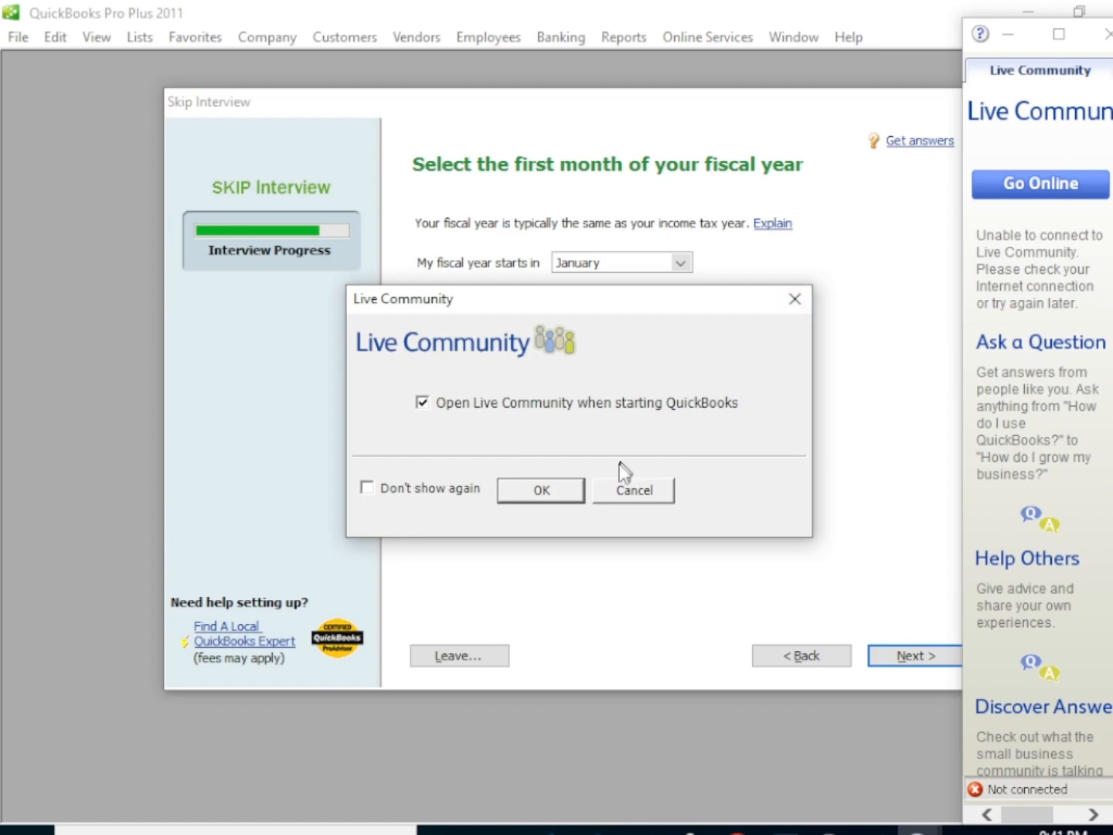
left_click(542, 490)
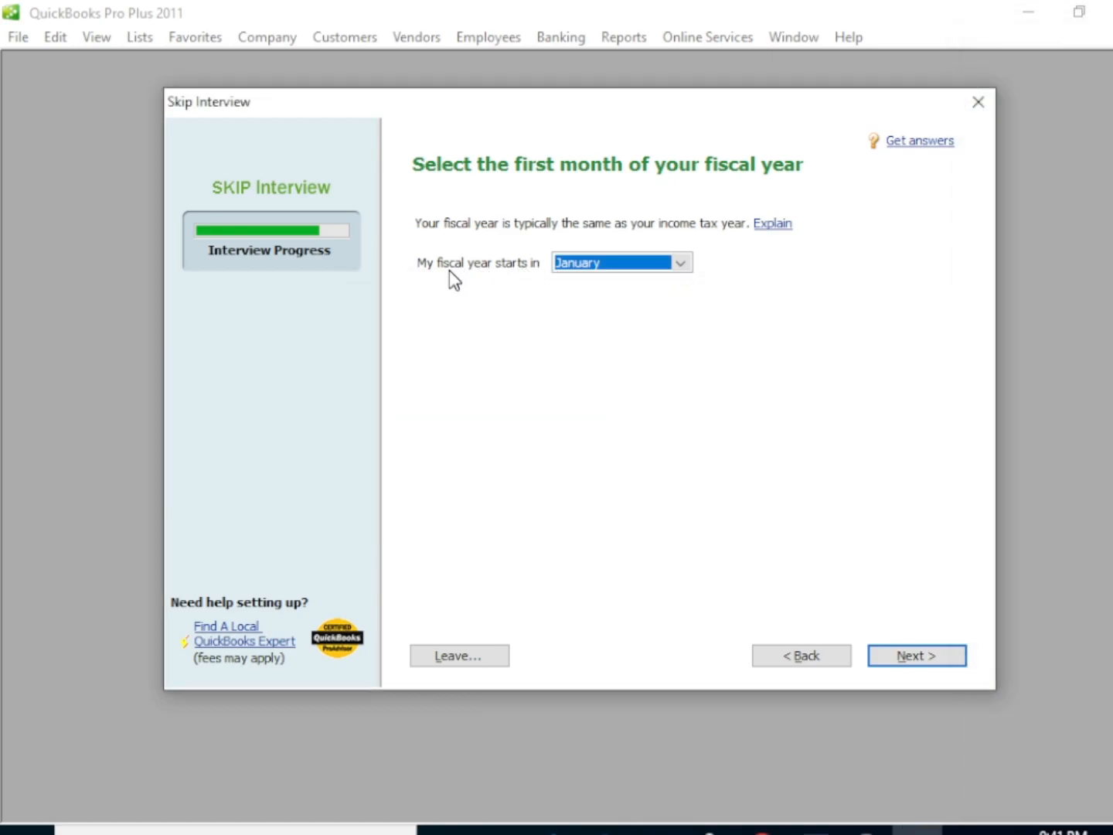
Choose January as the first month of the fiscal year and continue to the industry selection
left_click(681, 264)
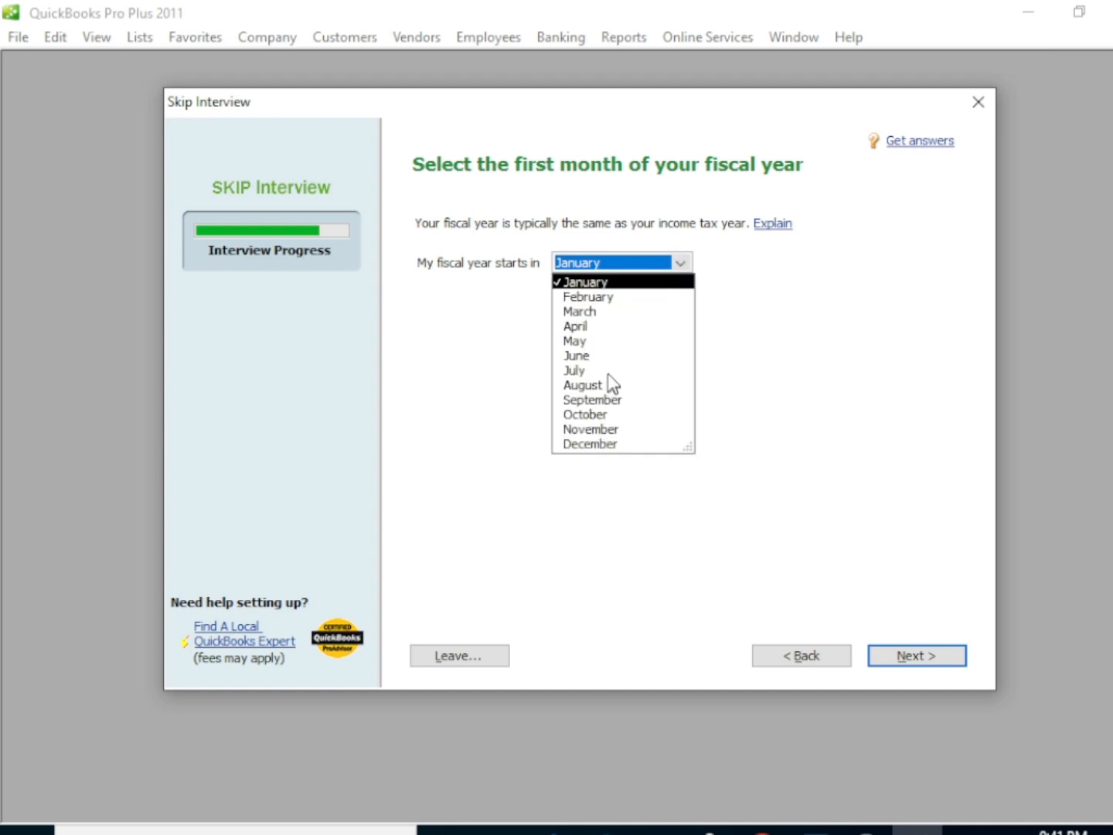
left_click(612, 285)
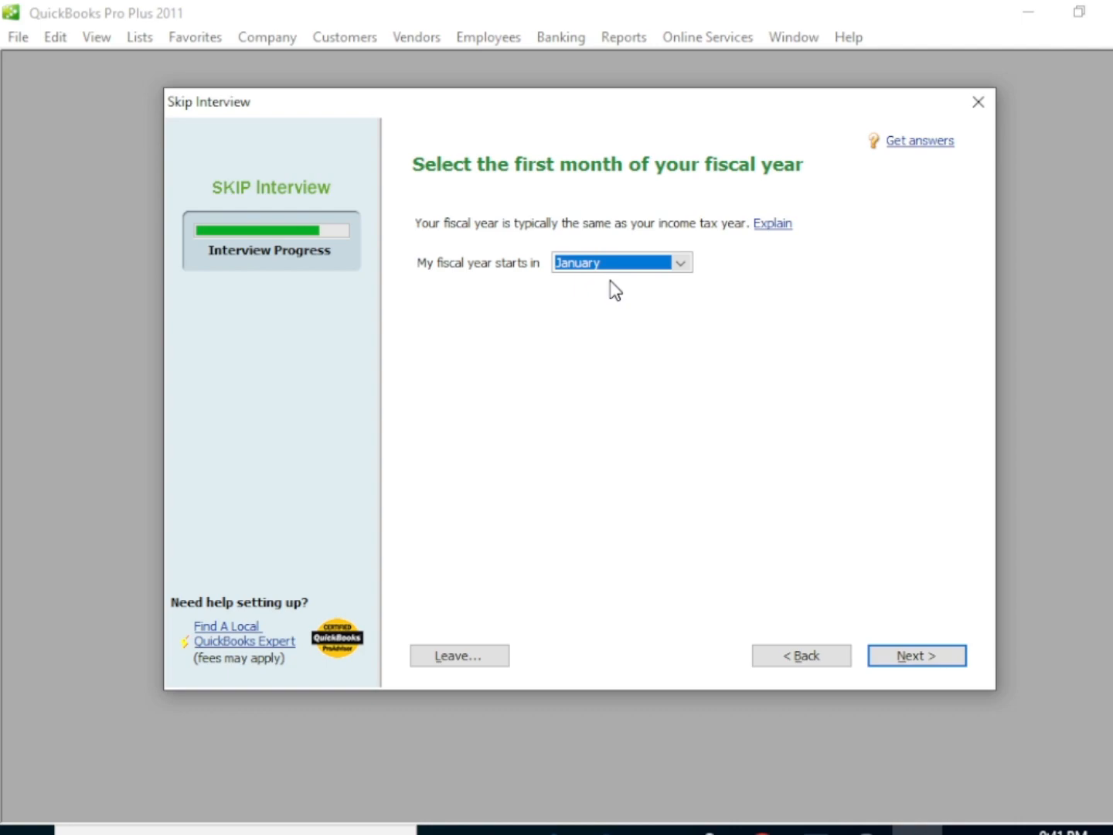
left_click(917, 654)
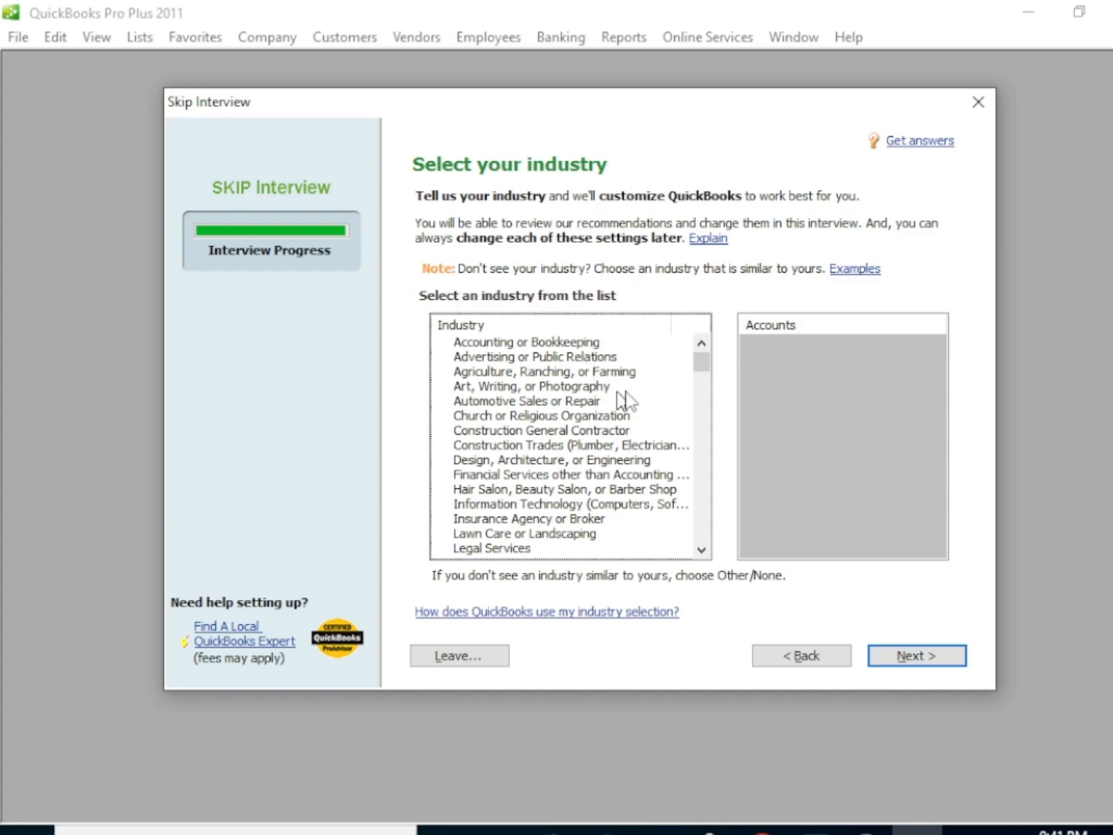
Select Information Technology (Computers, Software) as the company's industry and continue
mouse_move(703, 358)
left_mouse_down()
mouse_move(711, 512)
mouse_move(705, 442)
mouse_move(721, 372)
left_mouse_up()
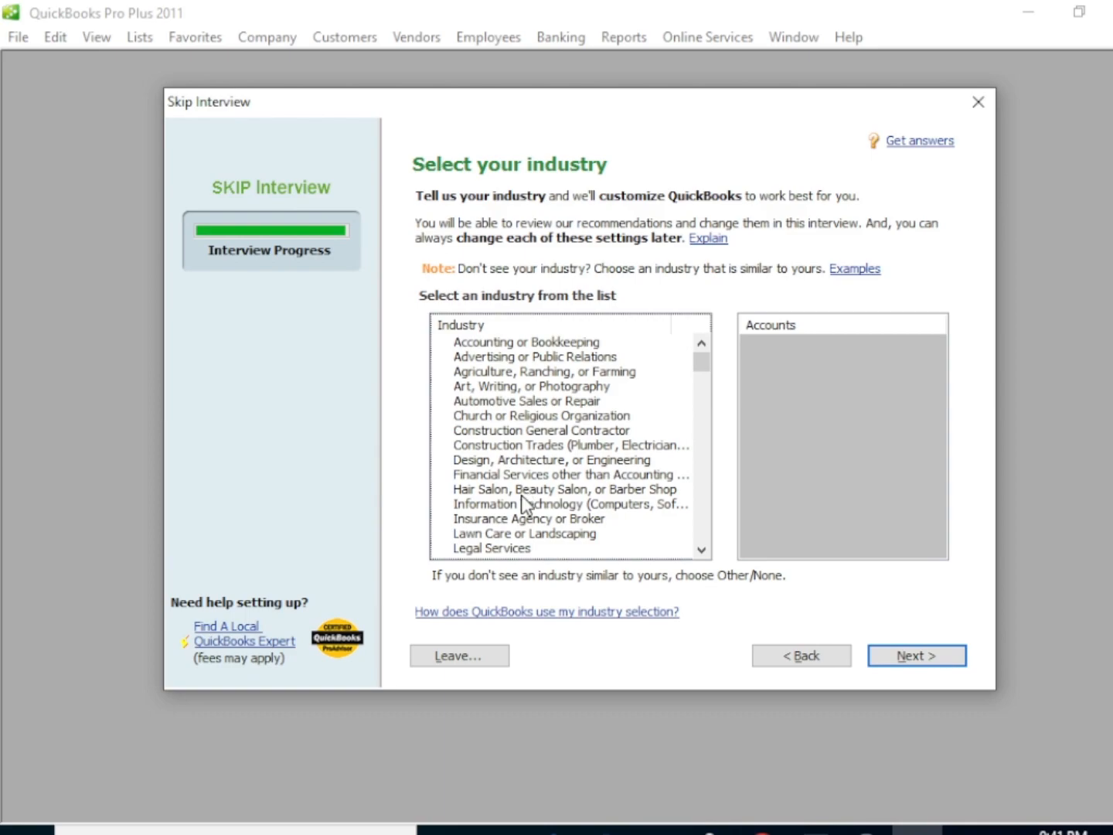
left_click(470, 516)
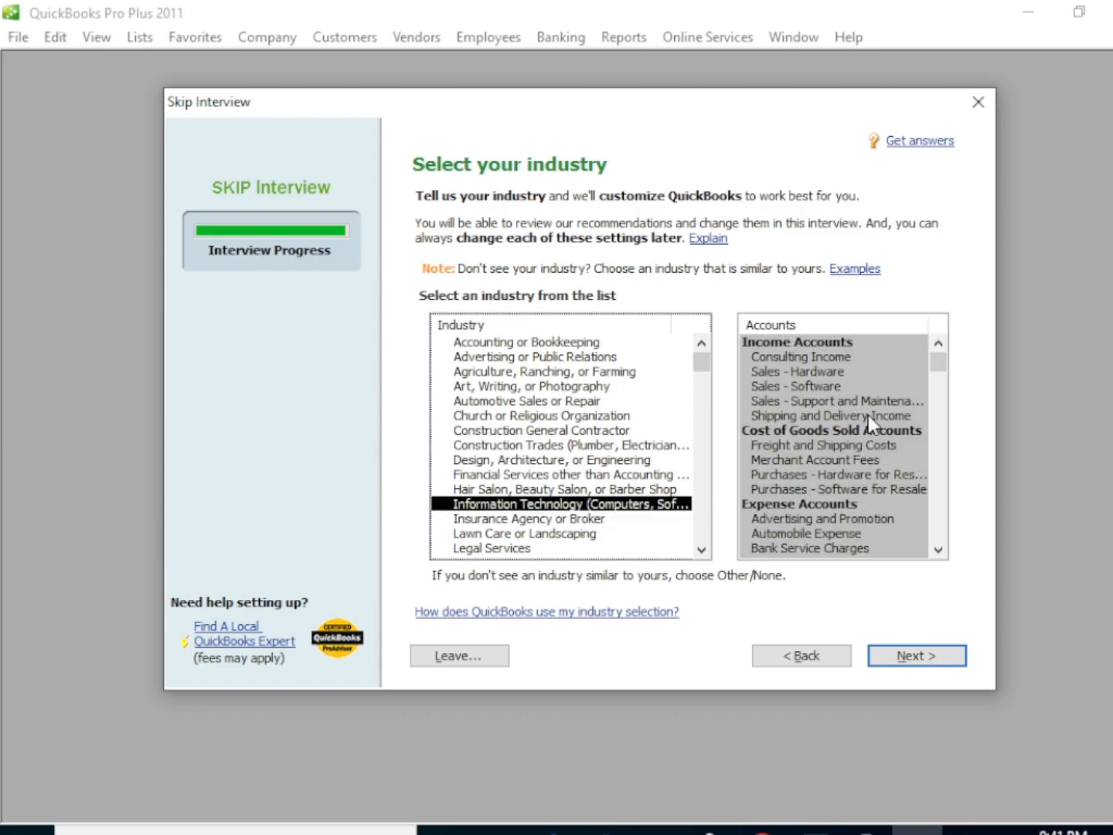
mouse_move(943, 357)
left_mouse_down()
mouse_move(943, 507)
mouse_move(937, 366)
left_mouse_up()
left_click(918, 658)
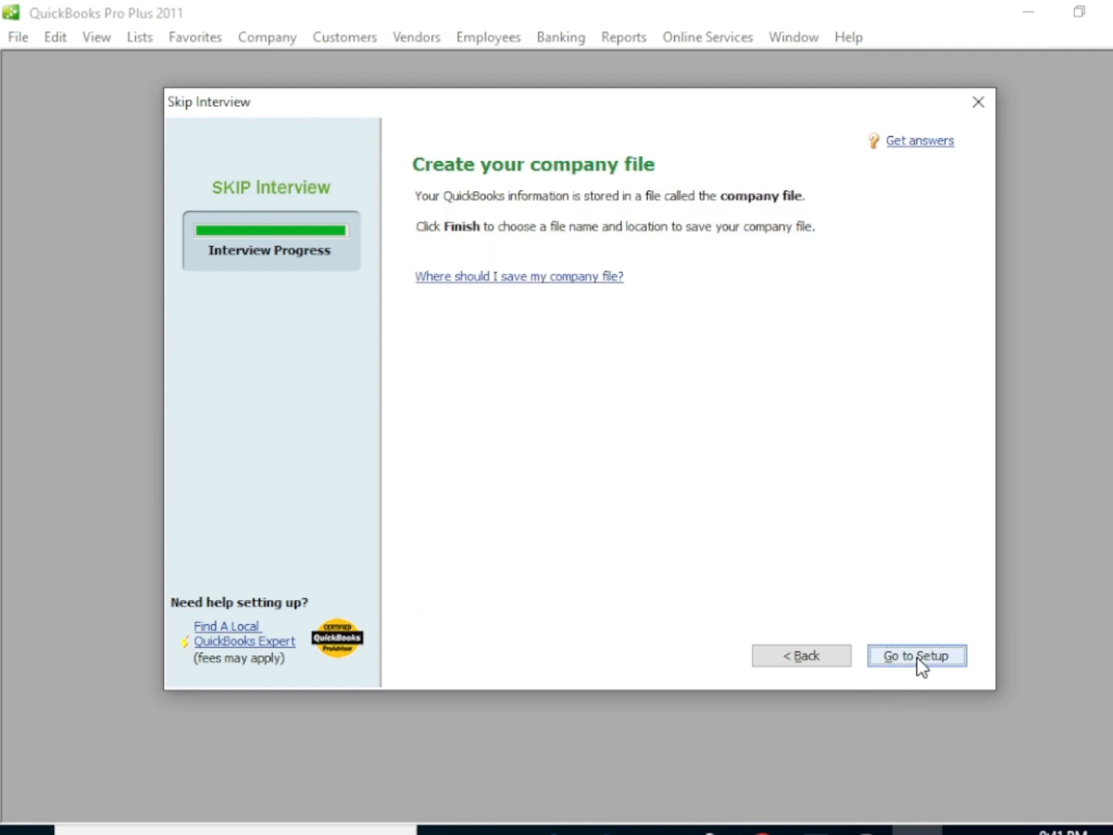
Save the company file as COMPUTER MAINTENANCE AND REPAIR in the HTML folder on the Desktop
left_click(900, 664)
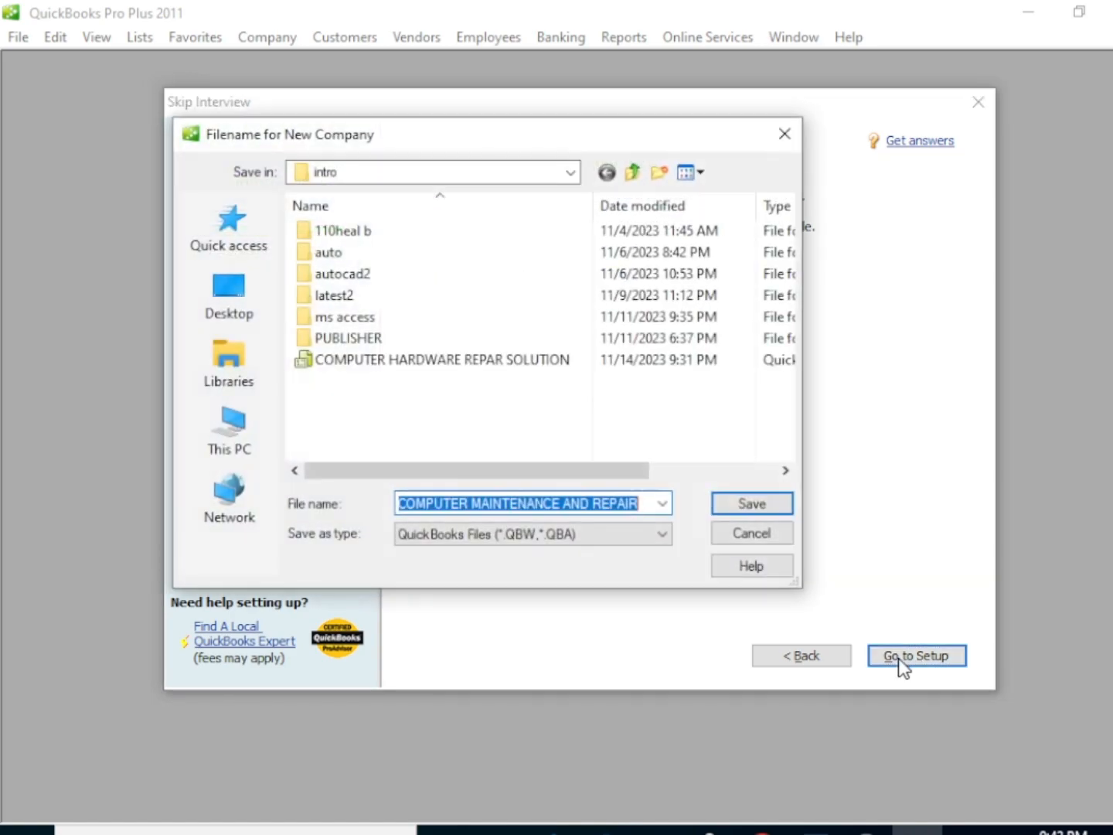
left_click(232, 298)
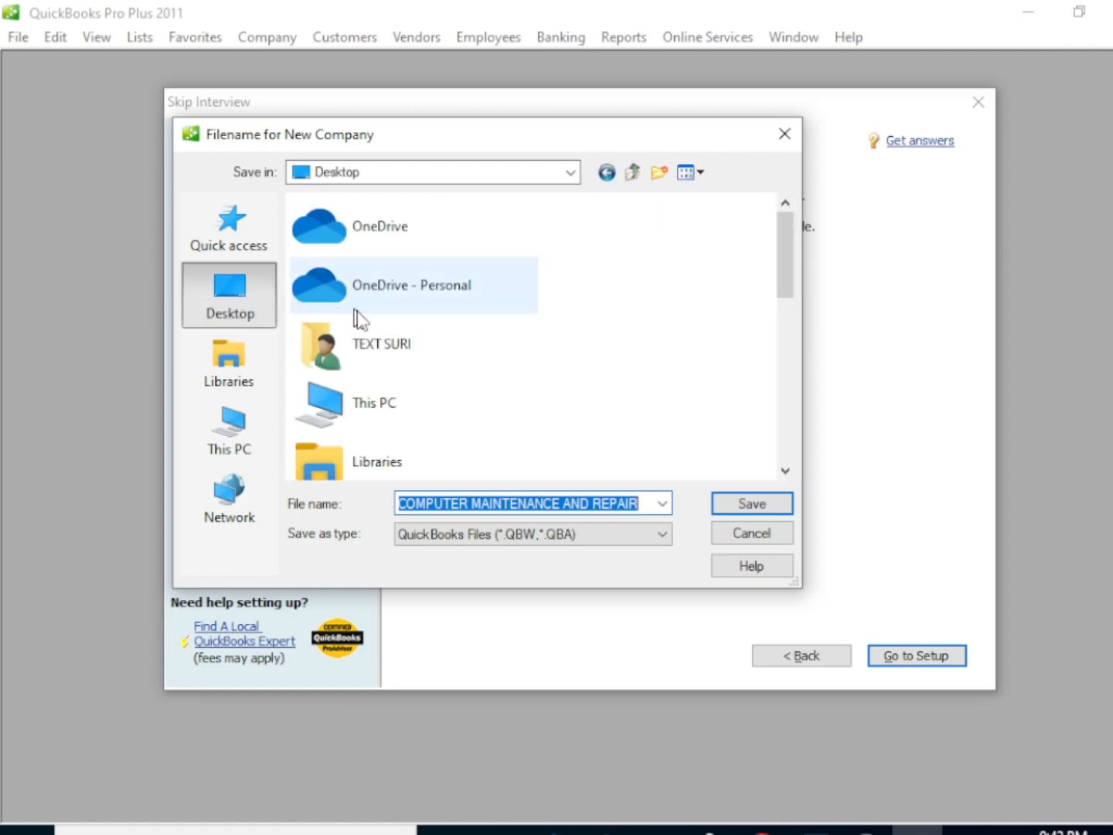
scroll(385, 364, "down", 5)
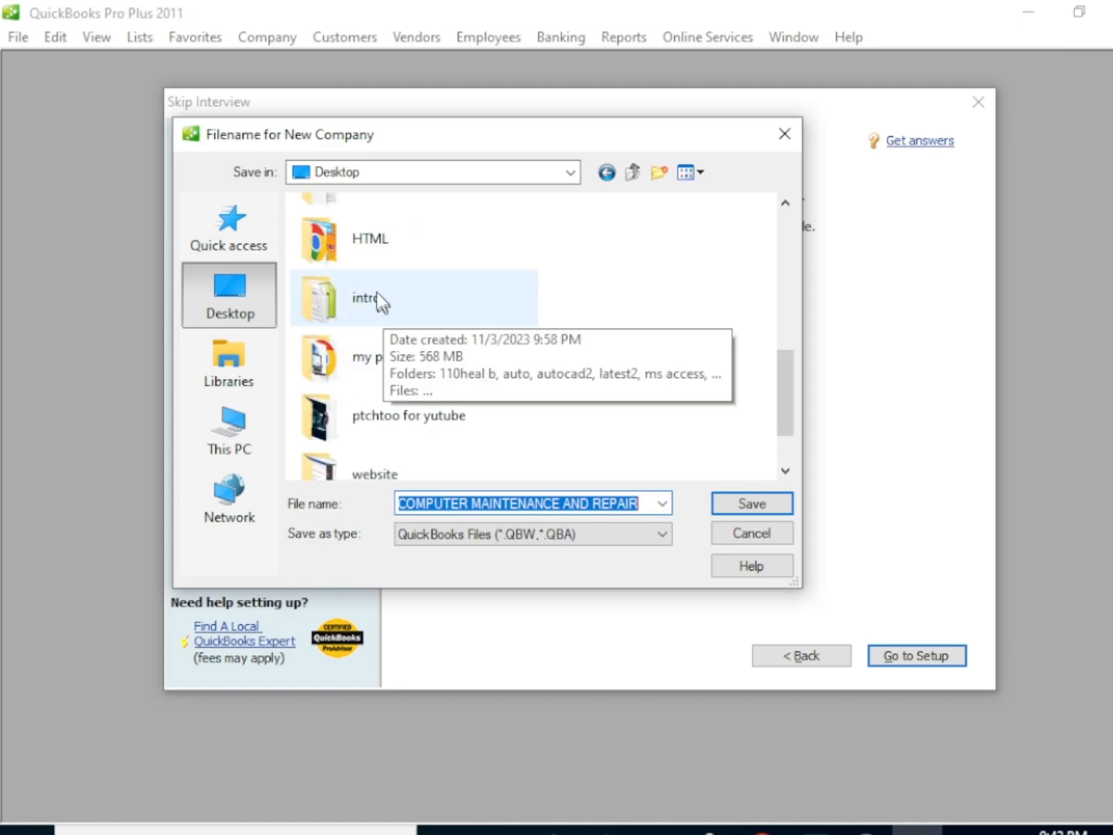
left_click(369, 239)
left_click(738, 507)
left_click(737, 507)
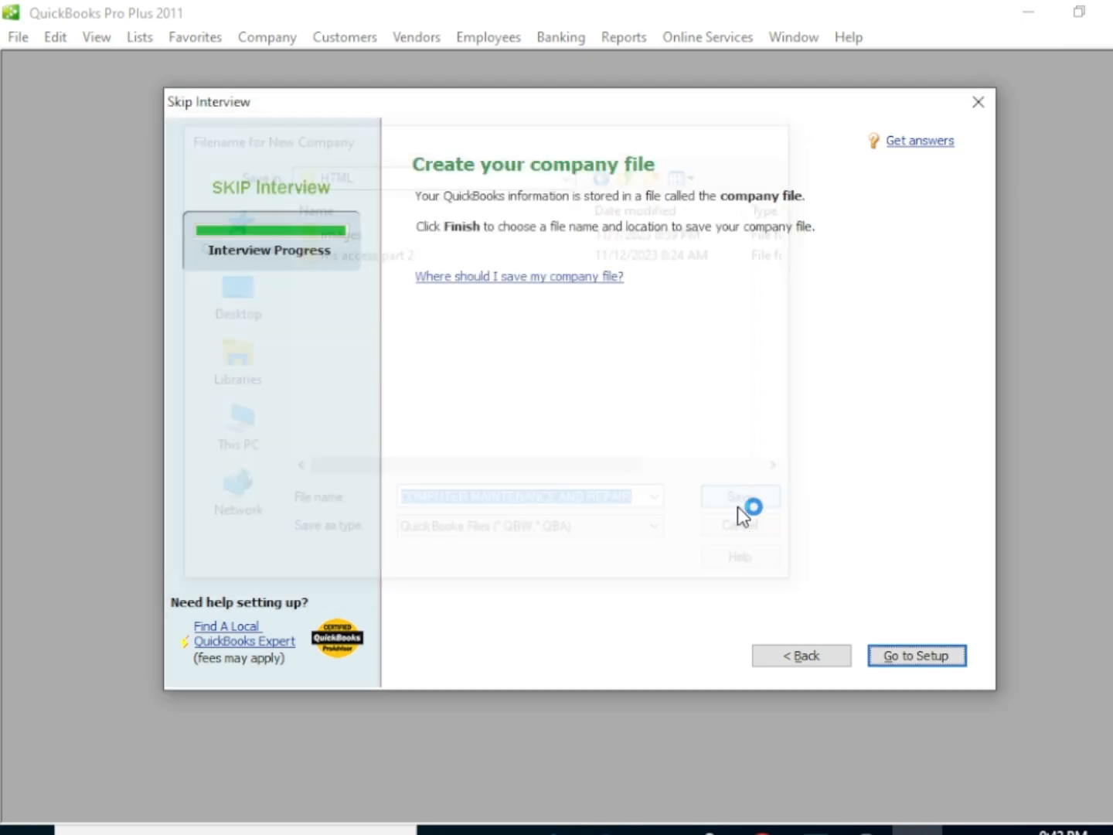
left_click(917, 663)
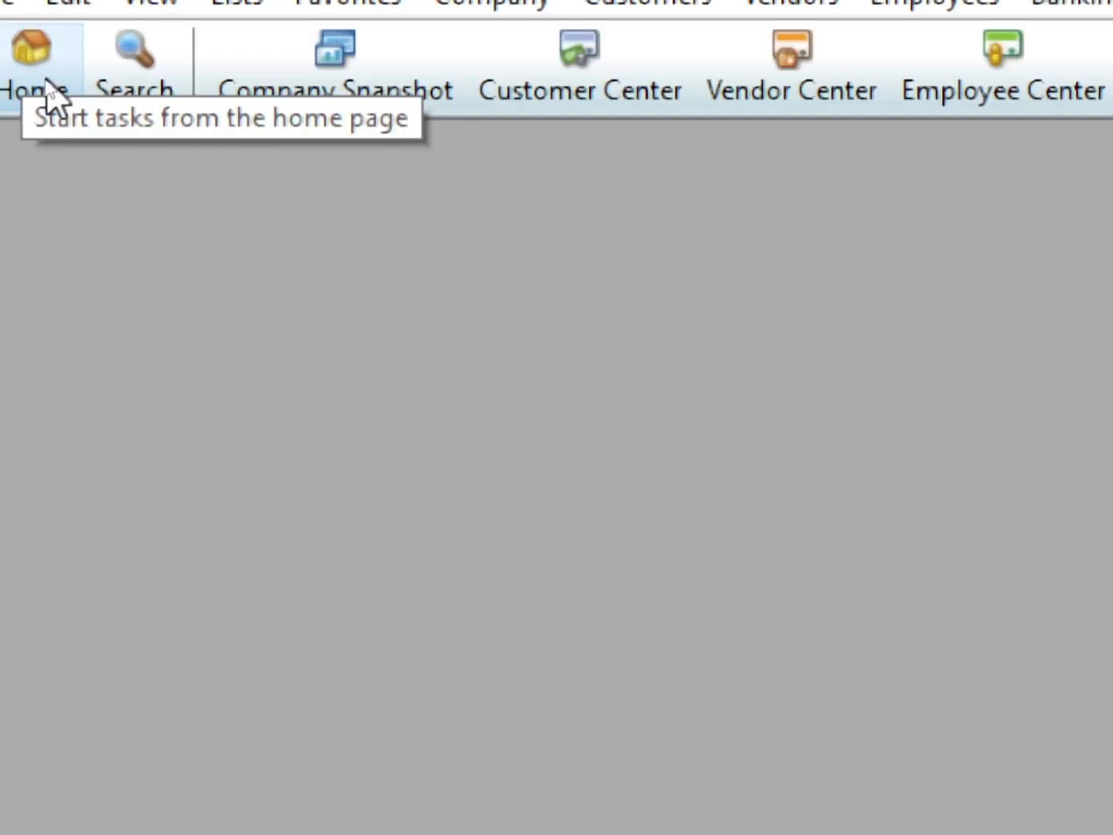
Go to the Customer Center from the home page and open a blank new customer form
left_click(46, 90)
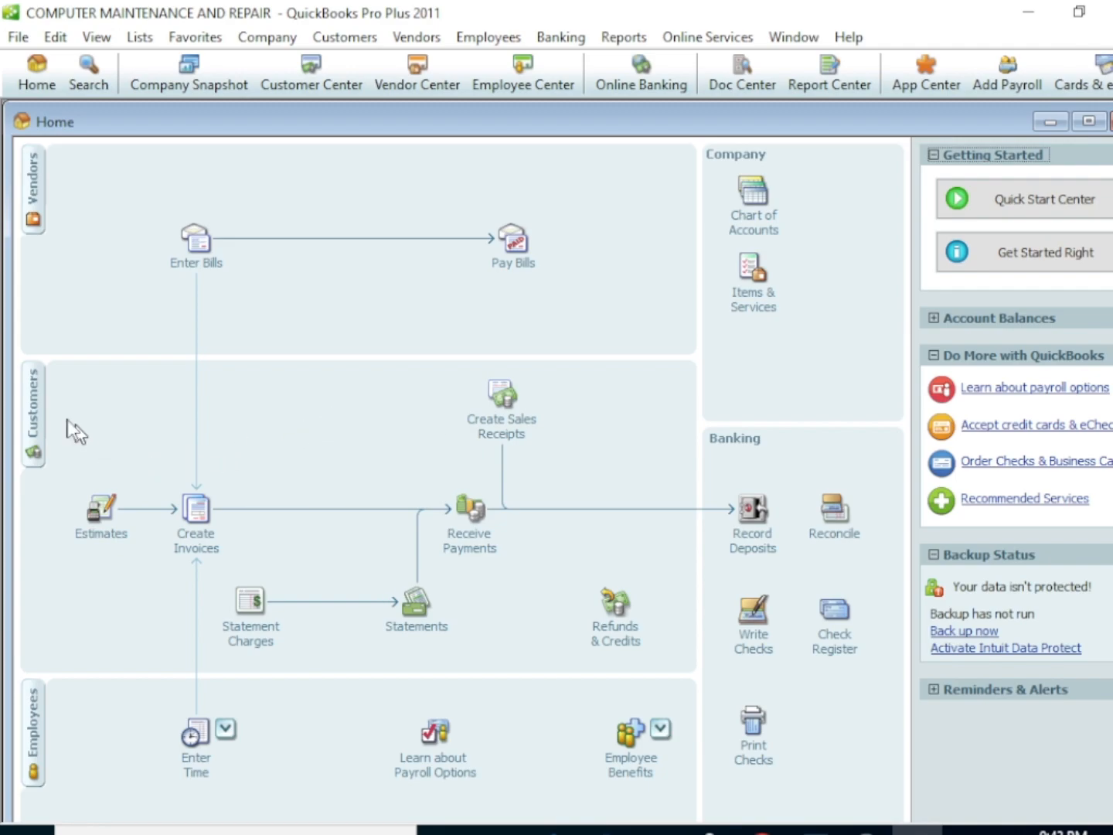
left_click(31, 410)
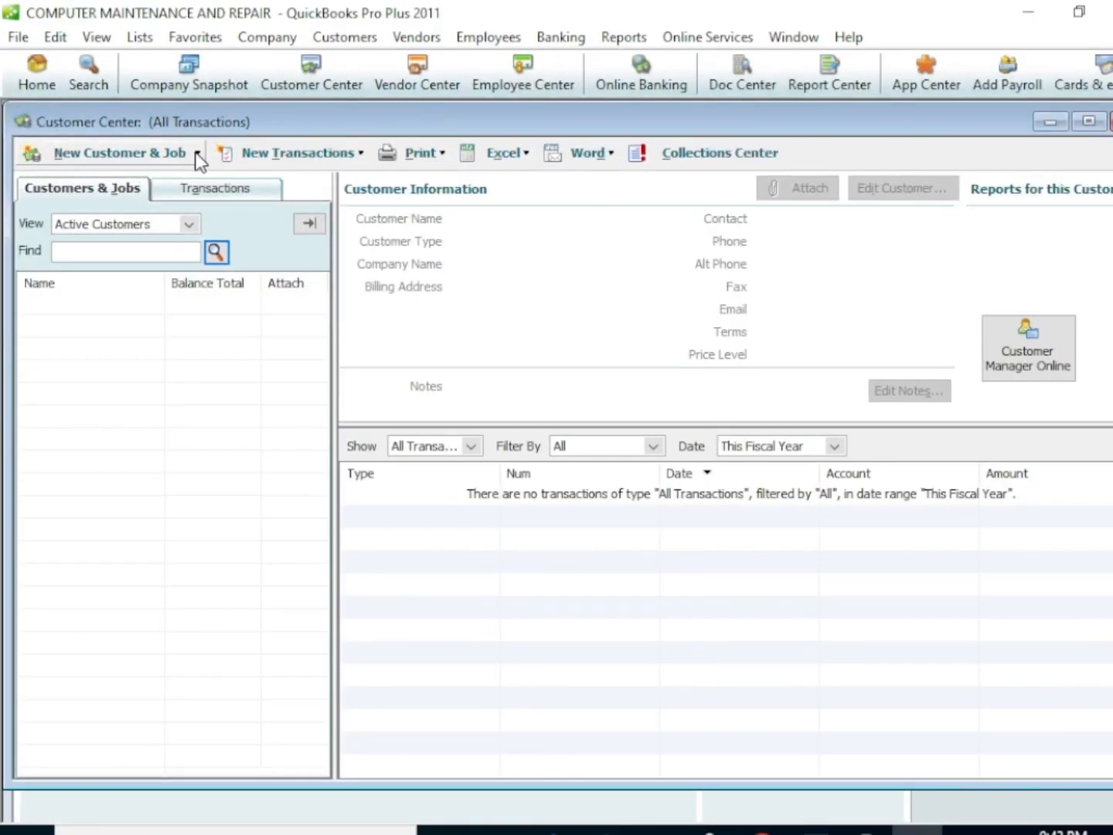
left_click(194, 153)
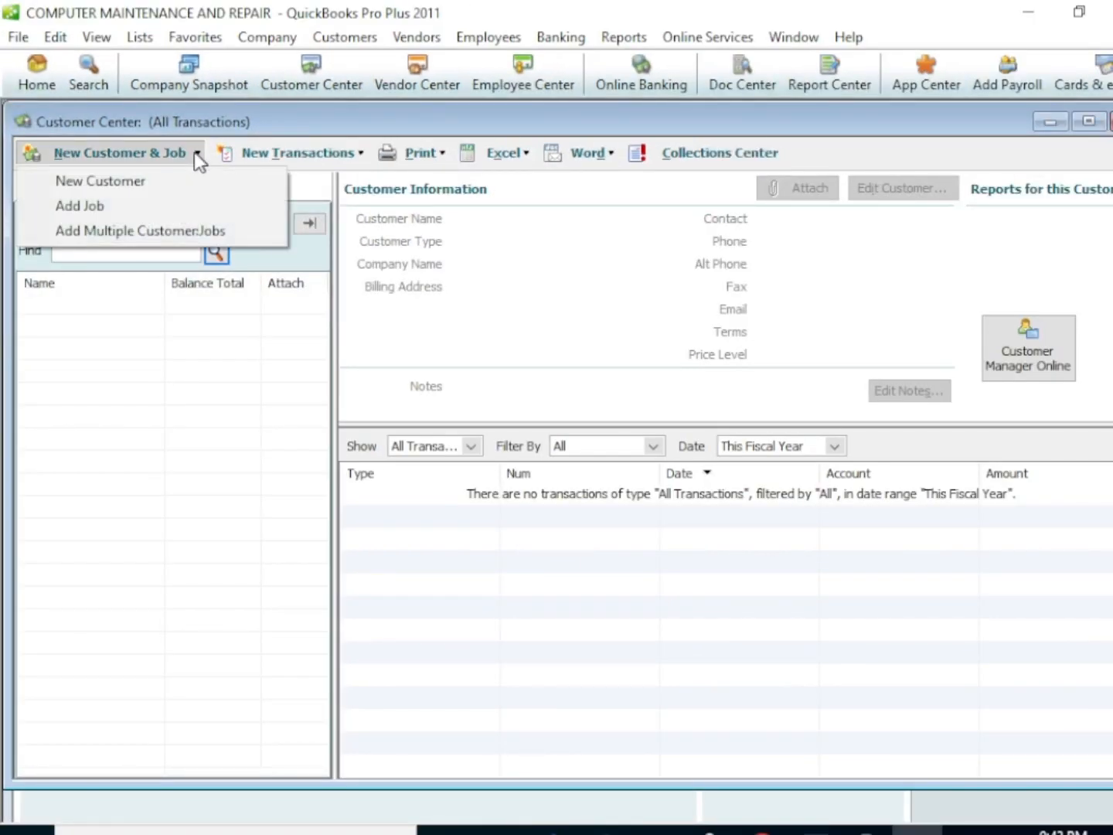
left_click(158, 182)
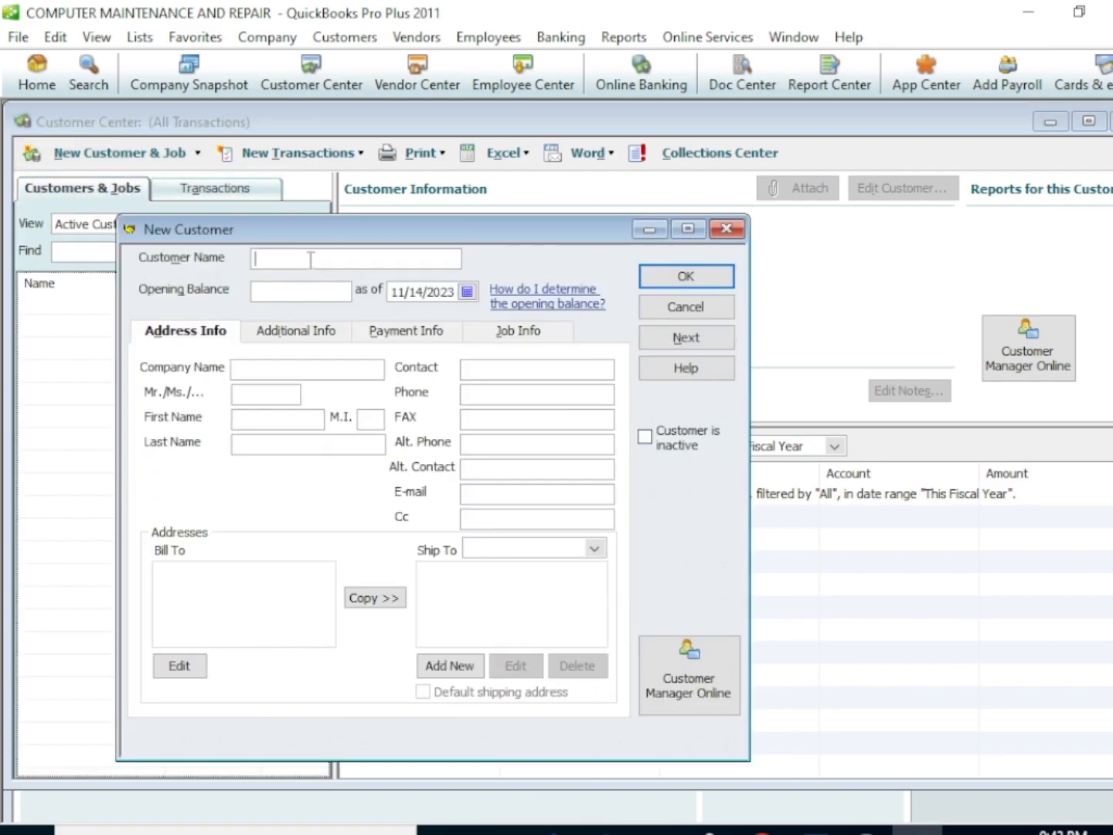
Enter the customer's name with an opening balance of 1000000 as of 11/14/2023, and save the customer
type("PETER")
left_click(282, 289)
type("1000000")
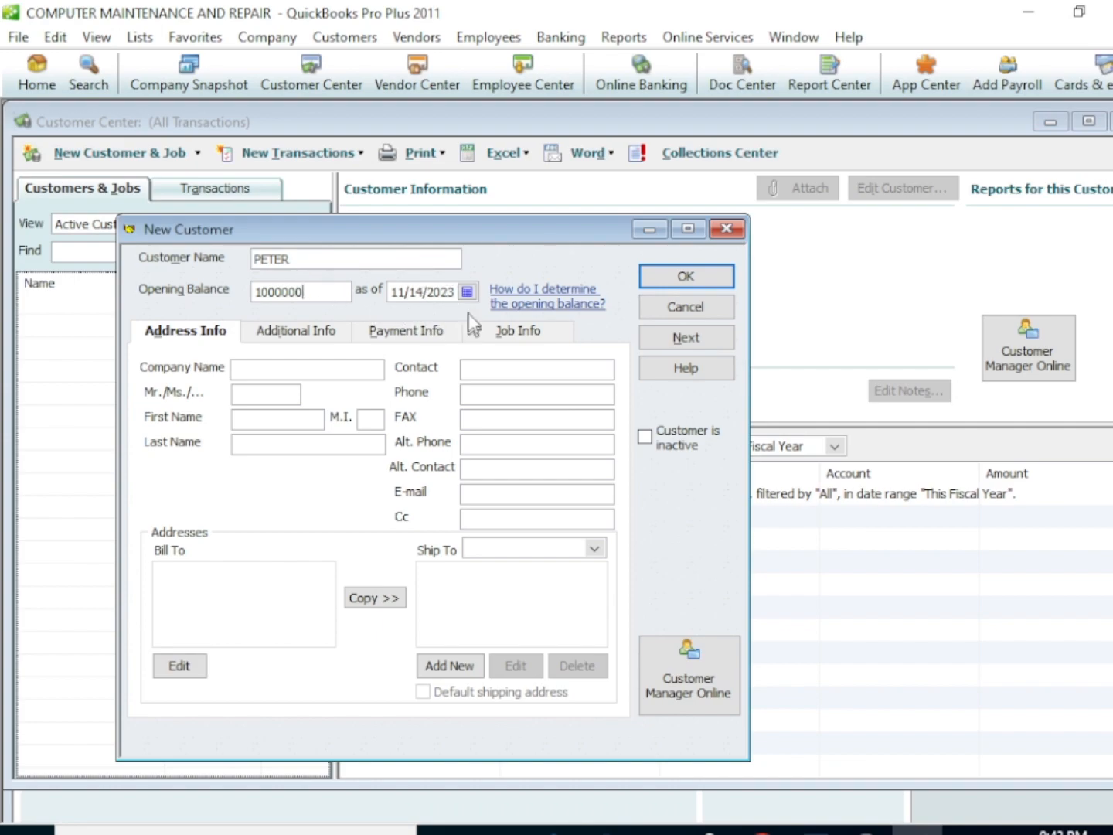
left_click(467, 291)
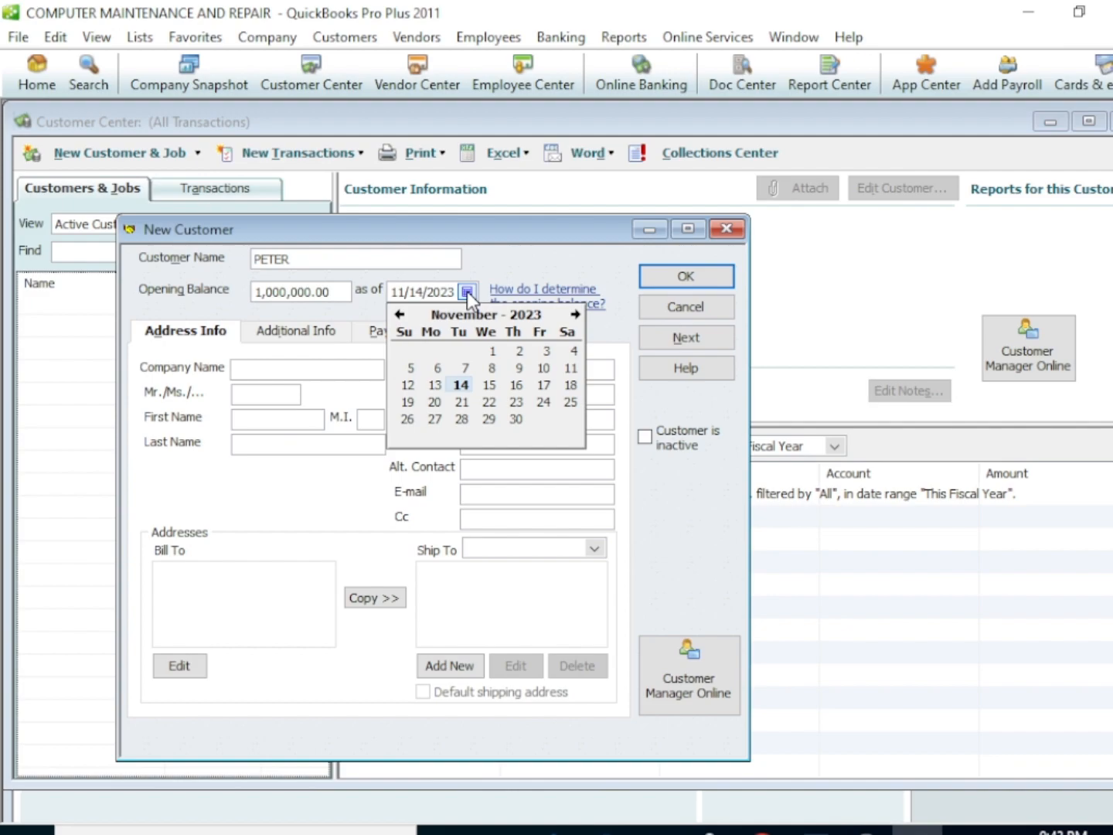
left_click(464, 386)
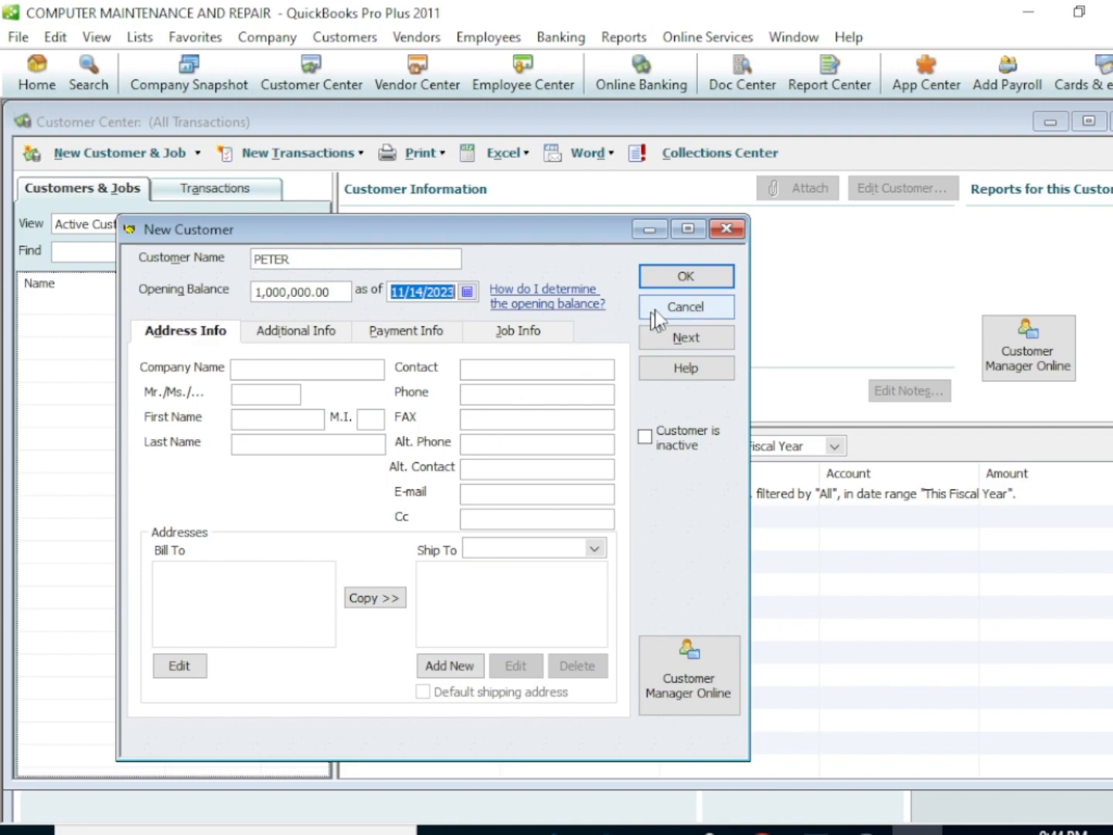
left_click(685, 284)
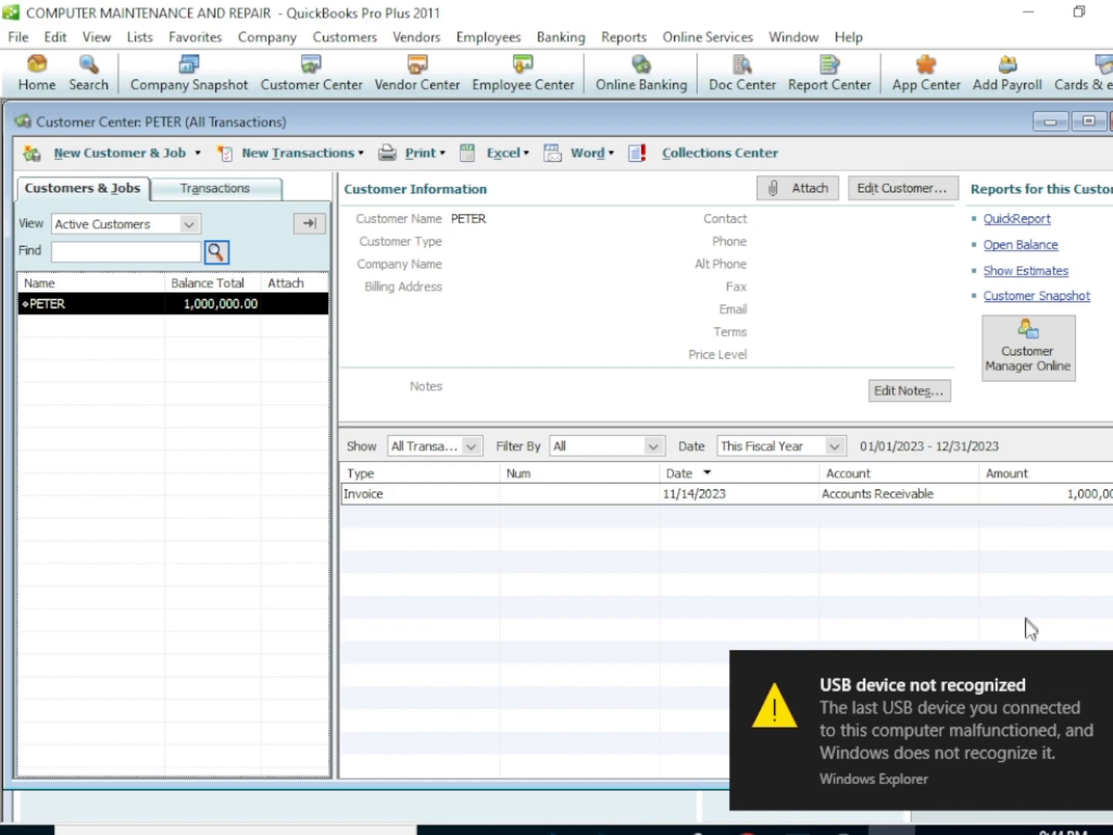
Dismiss the USB notification, then open a blank new vendor form in the Vendor Center
left_click(1112, 671)
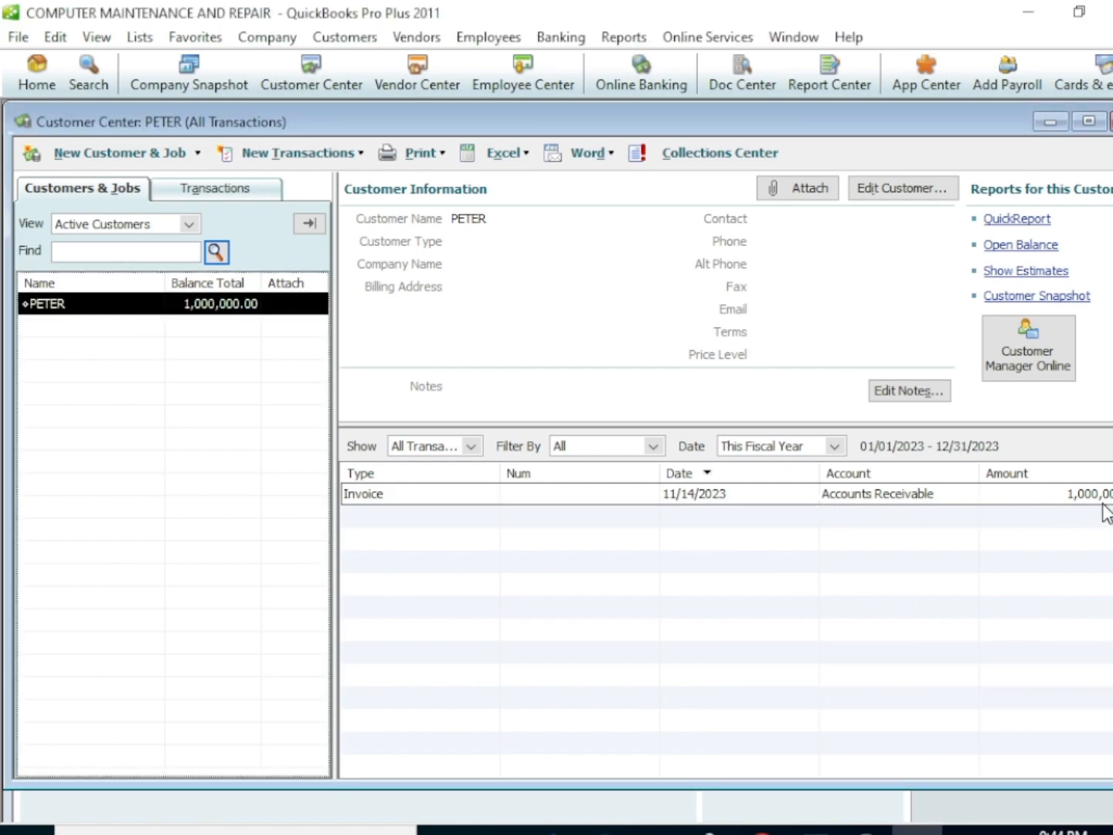
left_click(39, 82)
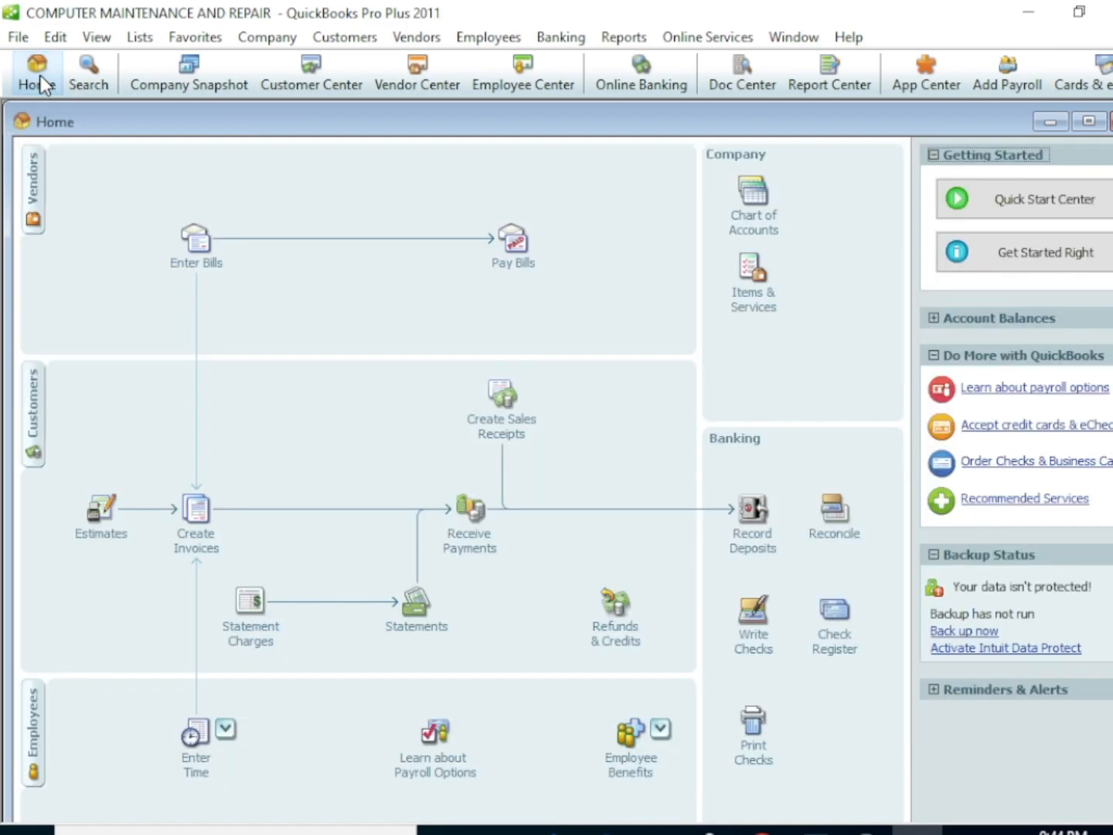
left_click(32, 196)
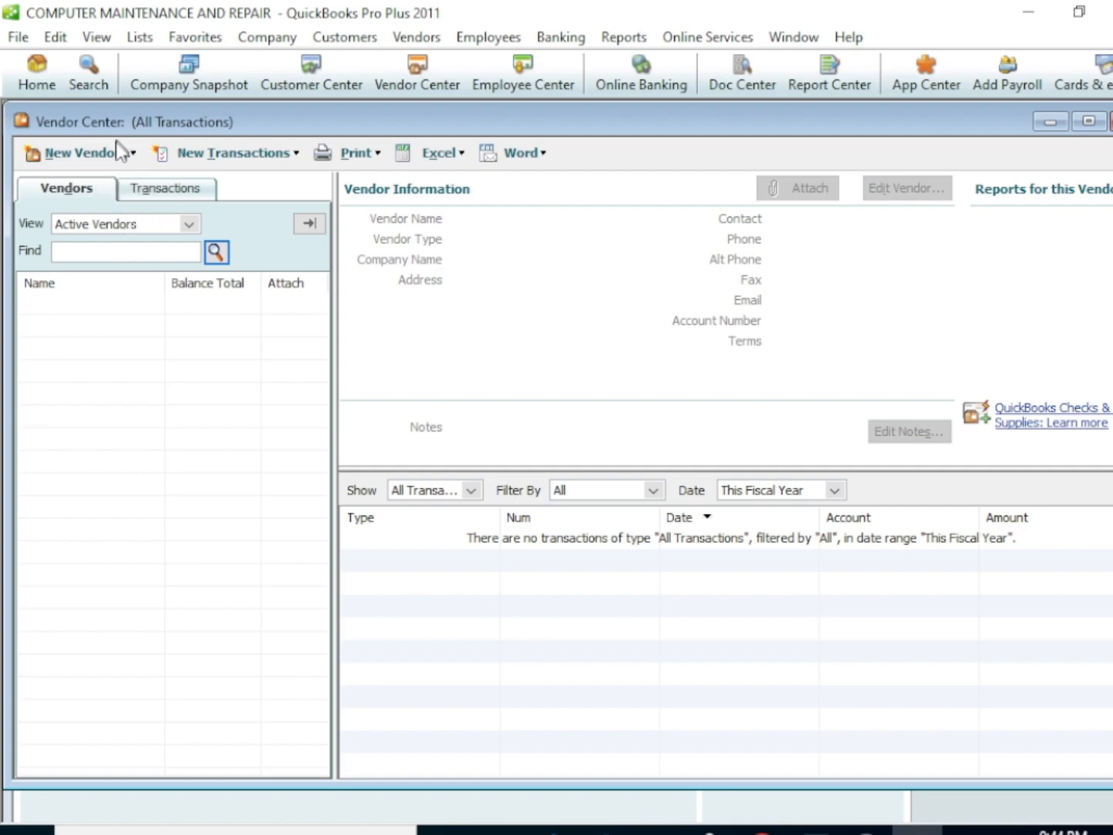
left_click(131, 155)
left_click(119, 180)
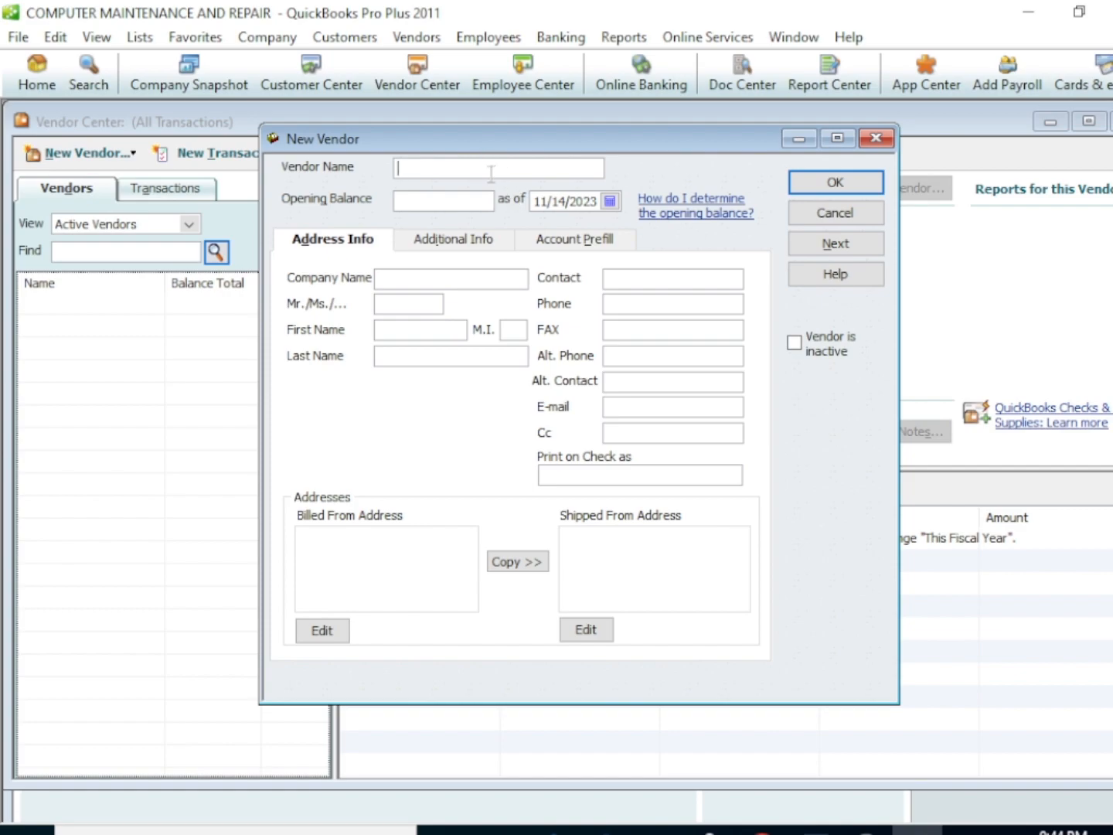
Enter the vendor's name with an opening balance of 2000000 as of 11/14/2023, and save the vendor
type("ITUMA")
left_click(471, 202)
type("2000000")
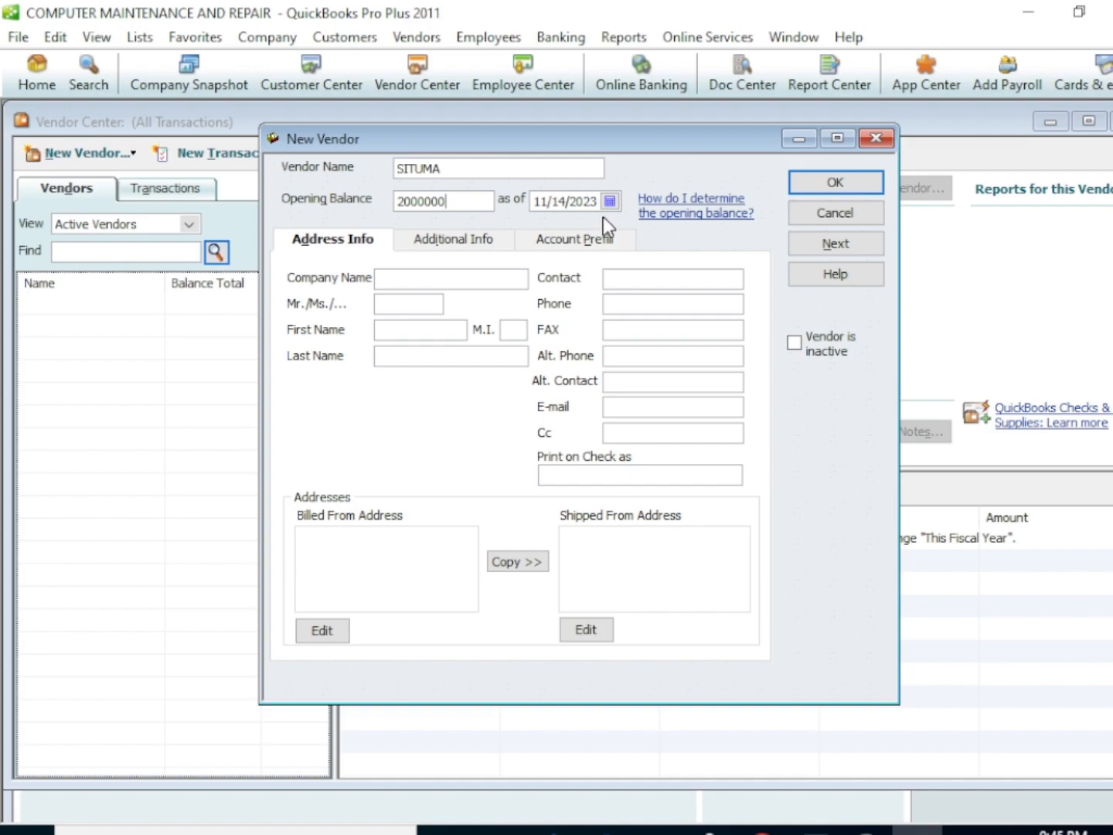
left_click(810, 185)
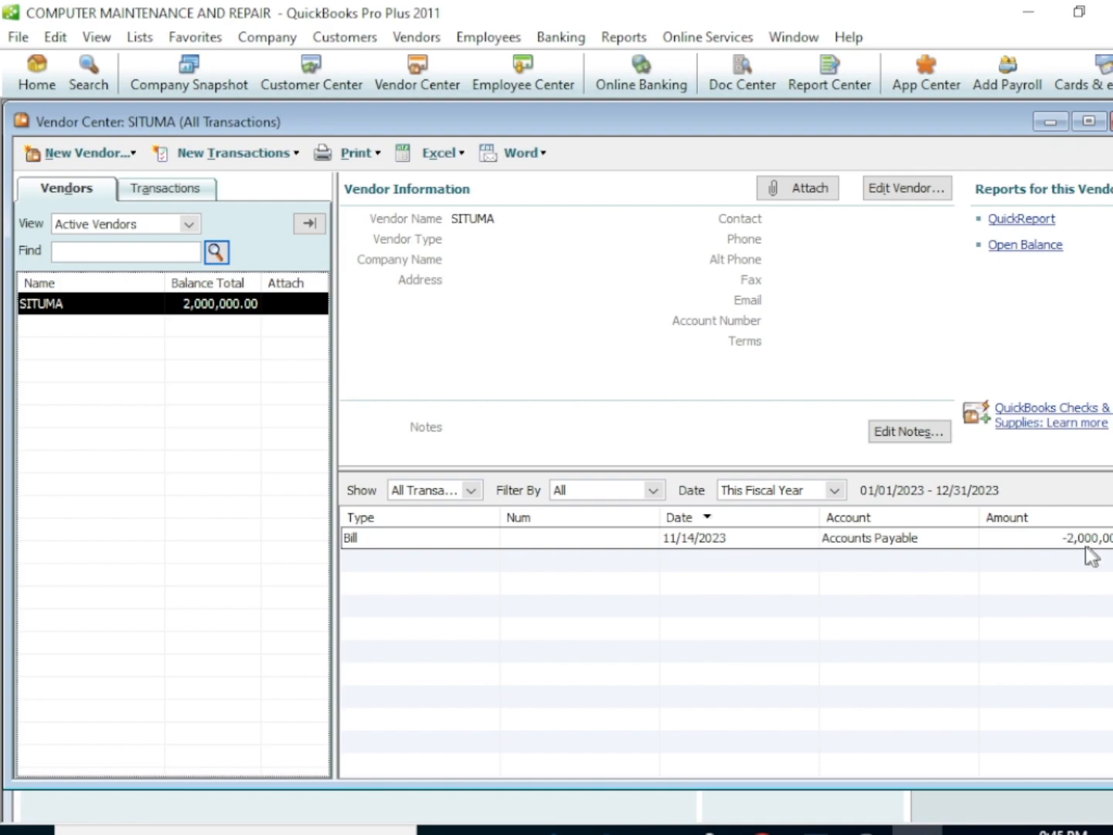
Go to the Employee Center from the home page and open a new employee form showing Personal Info
left_click(38, 80)
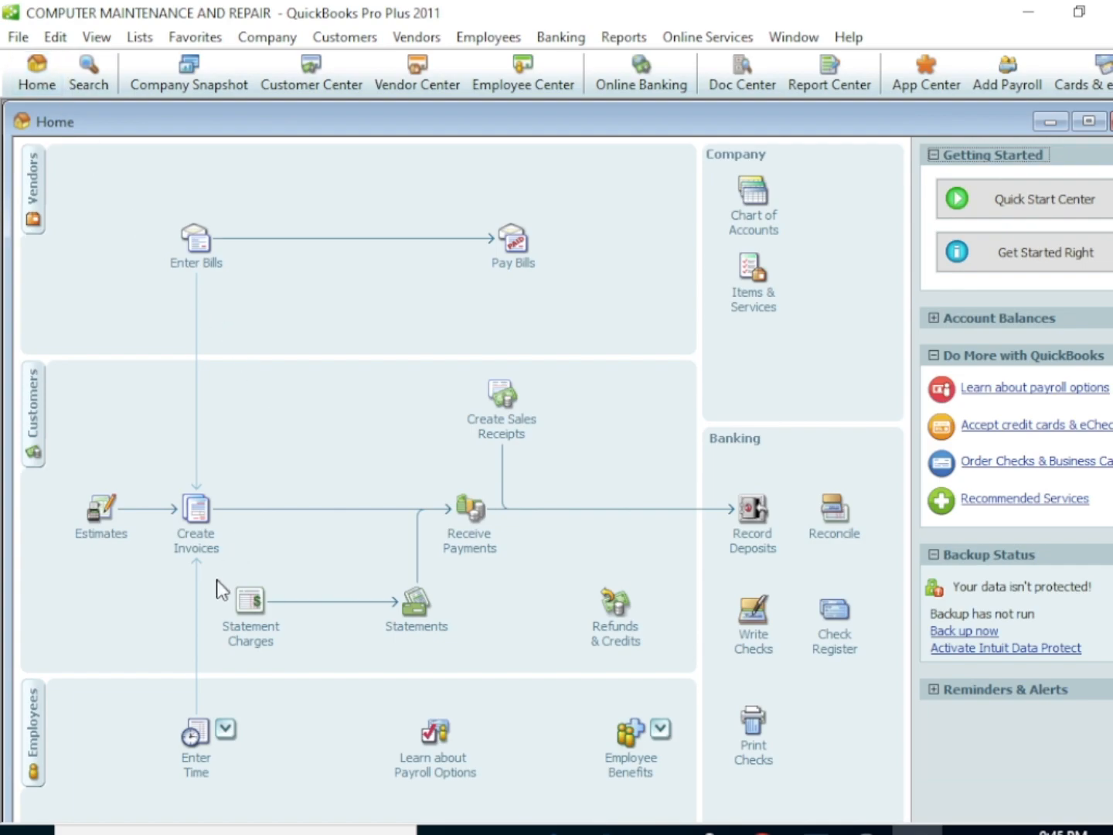
left_click(34, 734)
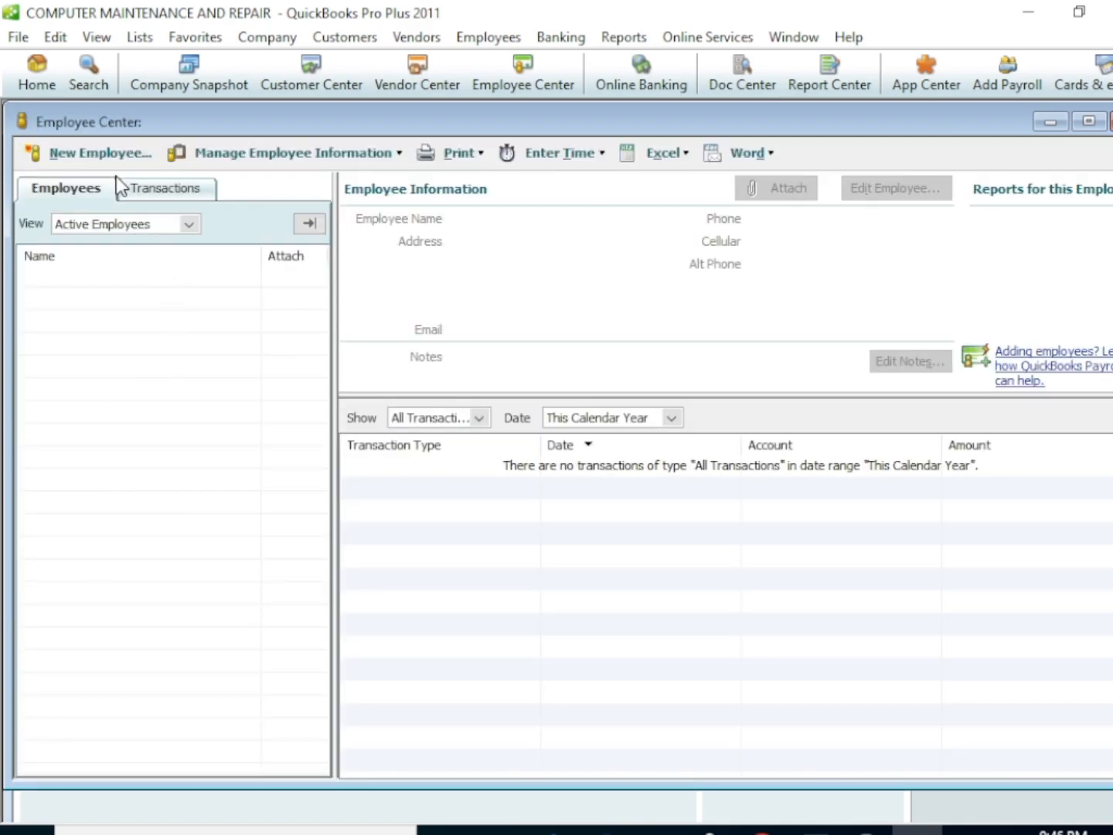
left_click(114, 150)
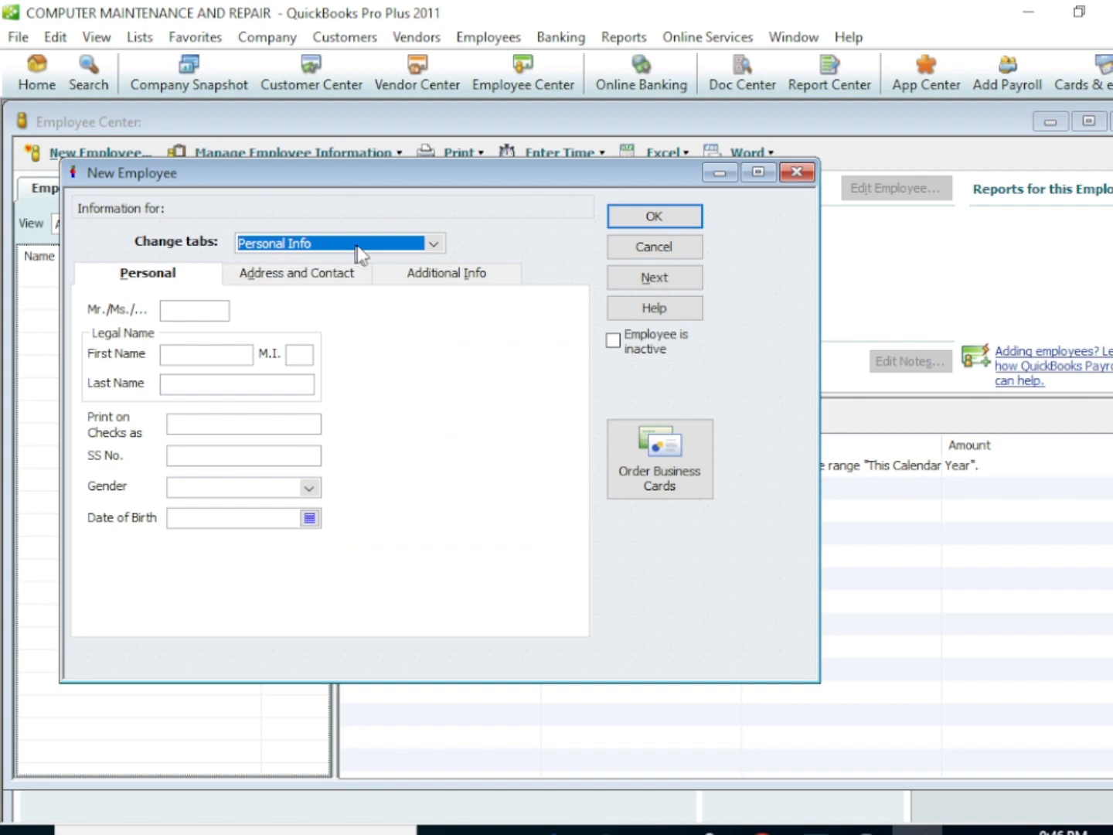
left_click(434, 242)
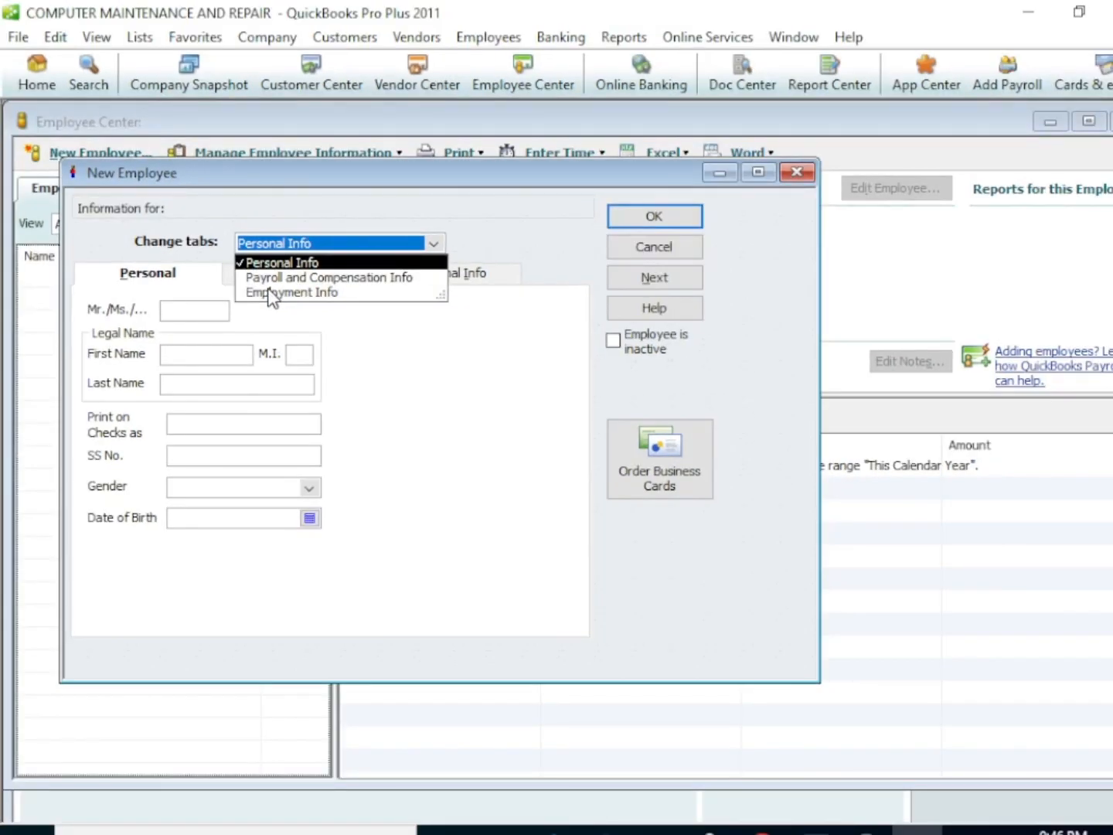
left_click(292, 263)
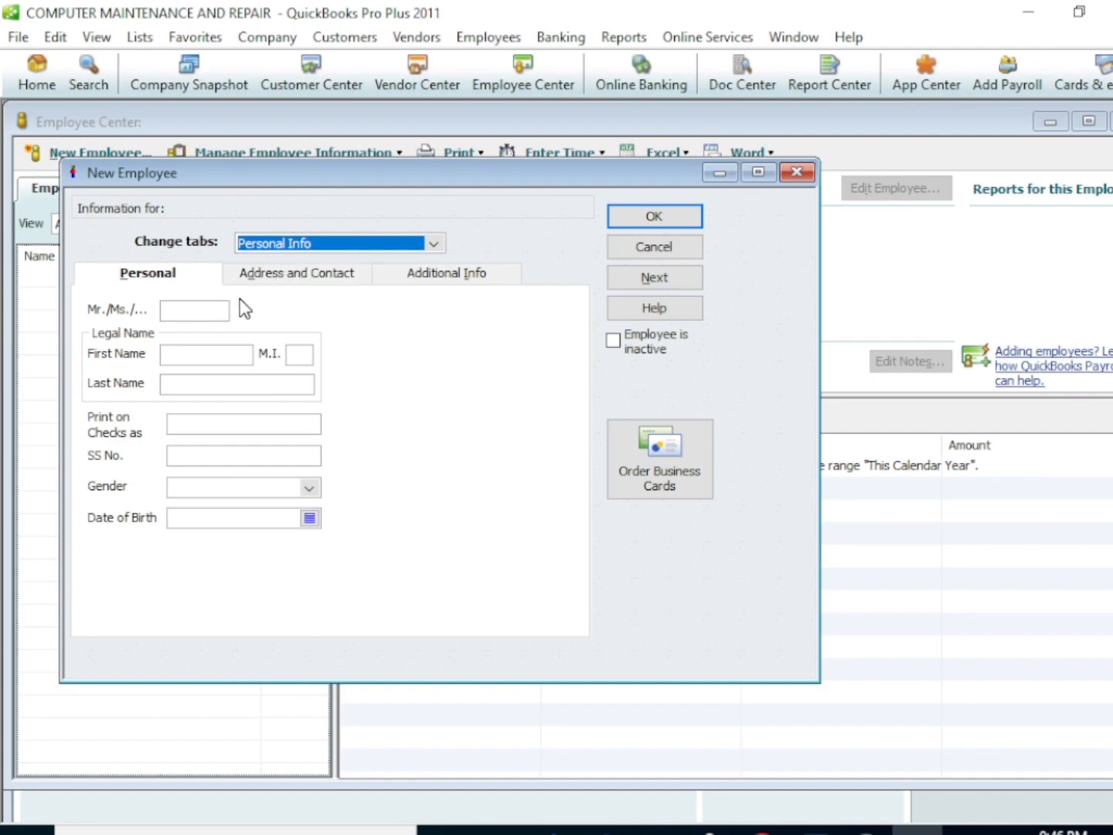
Enter the title MR and the employee's first and last name, and set the gender to Male
left_click(209, 311)
type("MR")
left_click(207, 353)
type("LEON")
left_click(211, 385)
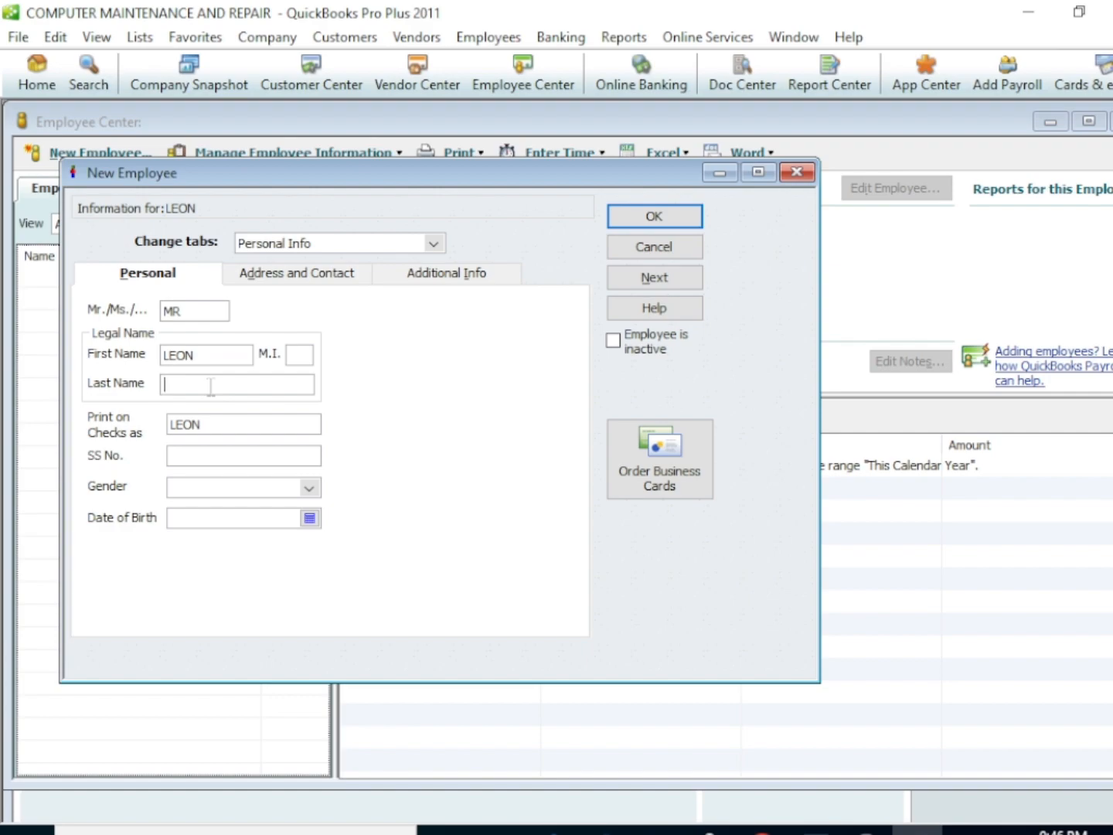
type("DIKA")
left_click(308, 488)
left_click(229, 539)
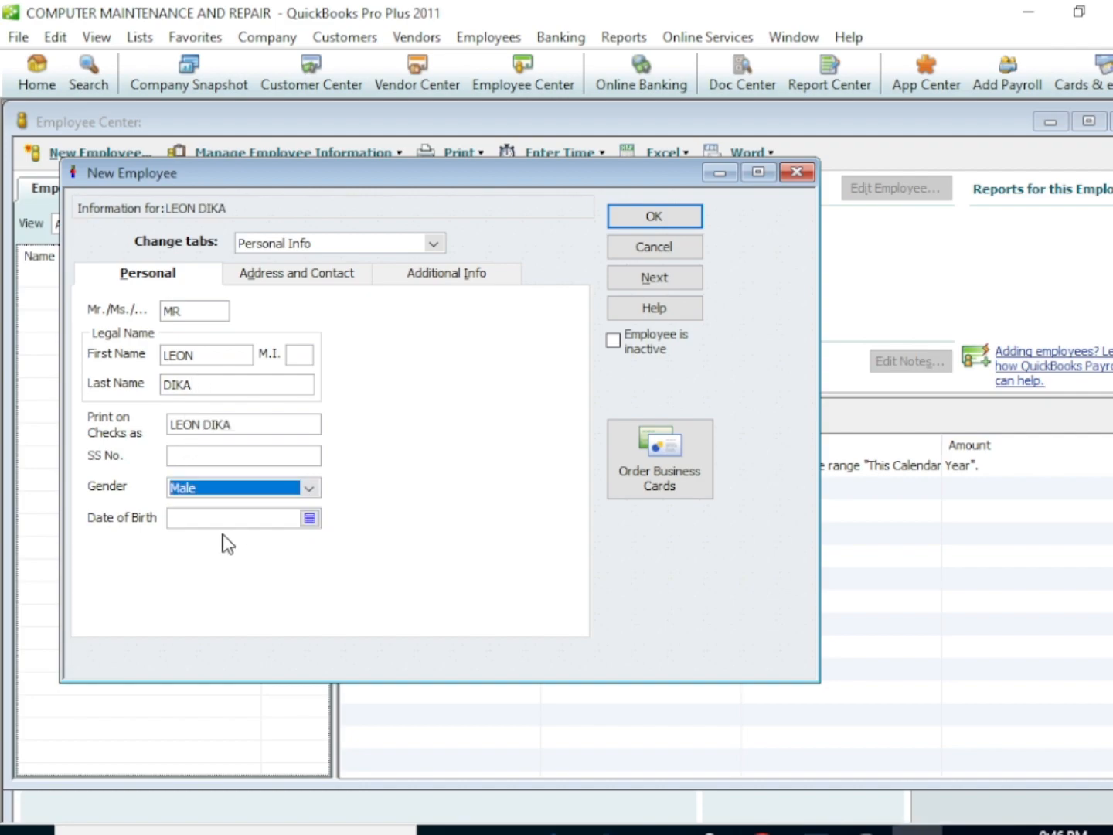
Pick the employee's date of birth from the calendar
left_click(310, 518)
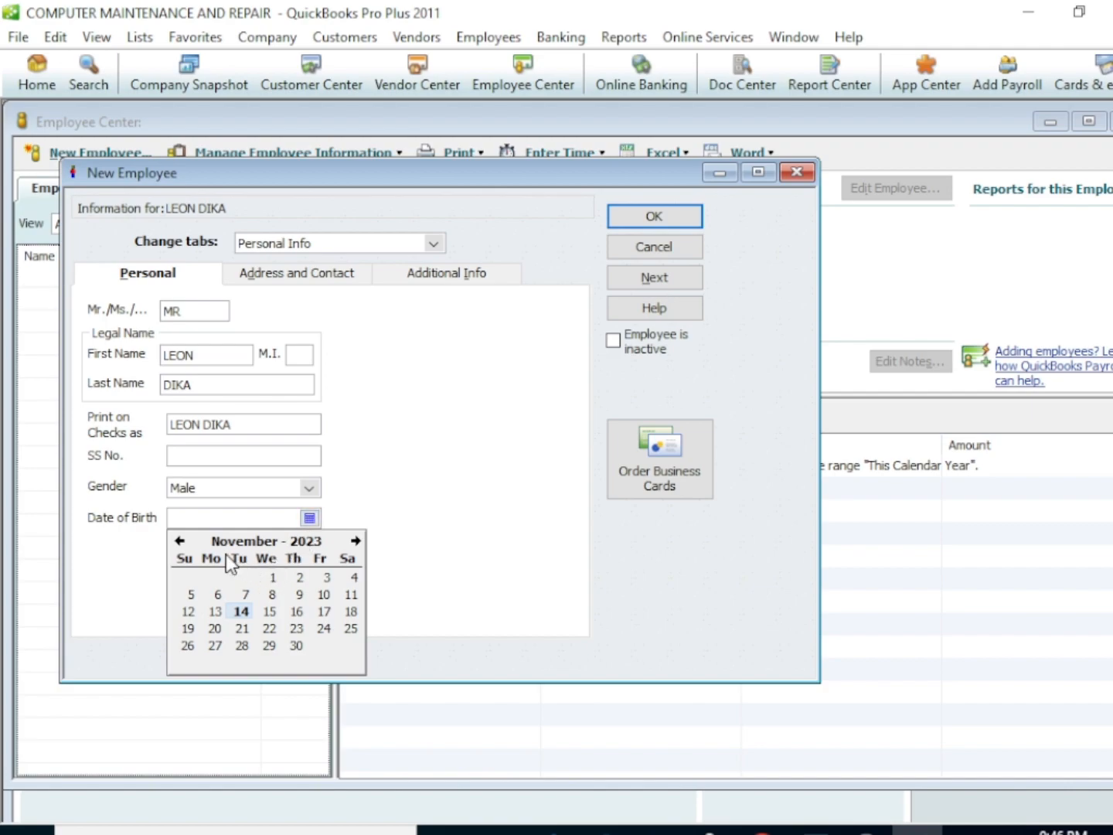
left_click(180, 541)
left_click(179, 541)
double_click(179, 542)
double_click(179, 540)
triple_click(179, 541)
triple_click(179, 541)
left_click_drag(179, 540, 179, 541)
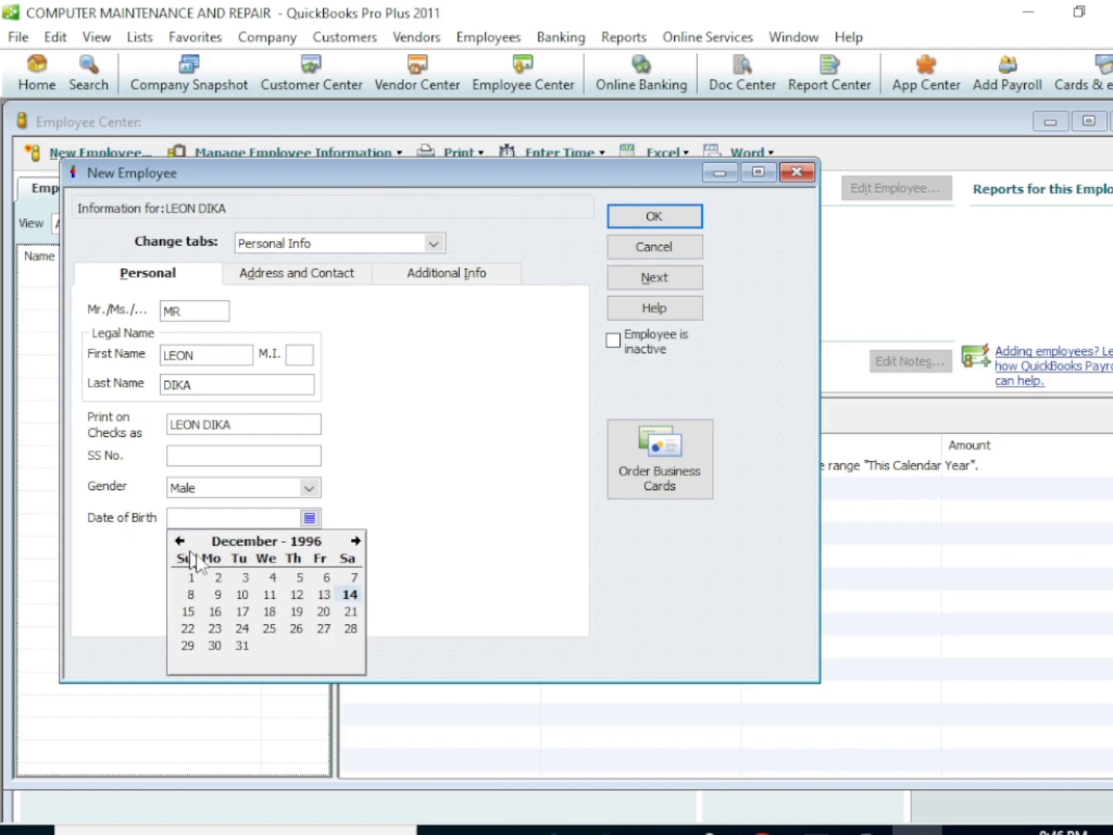
left_click(324, 594)
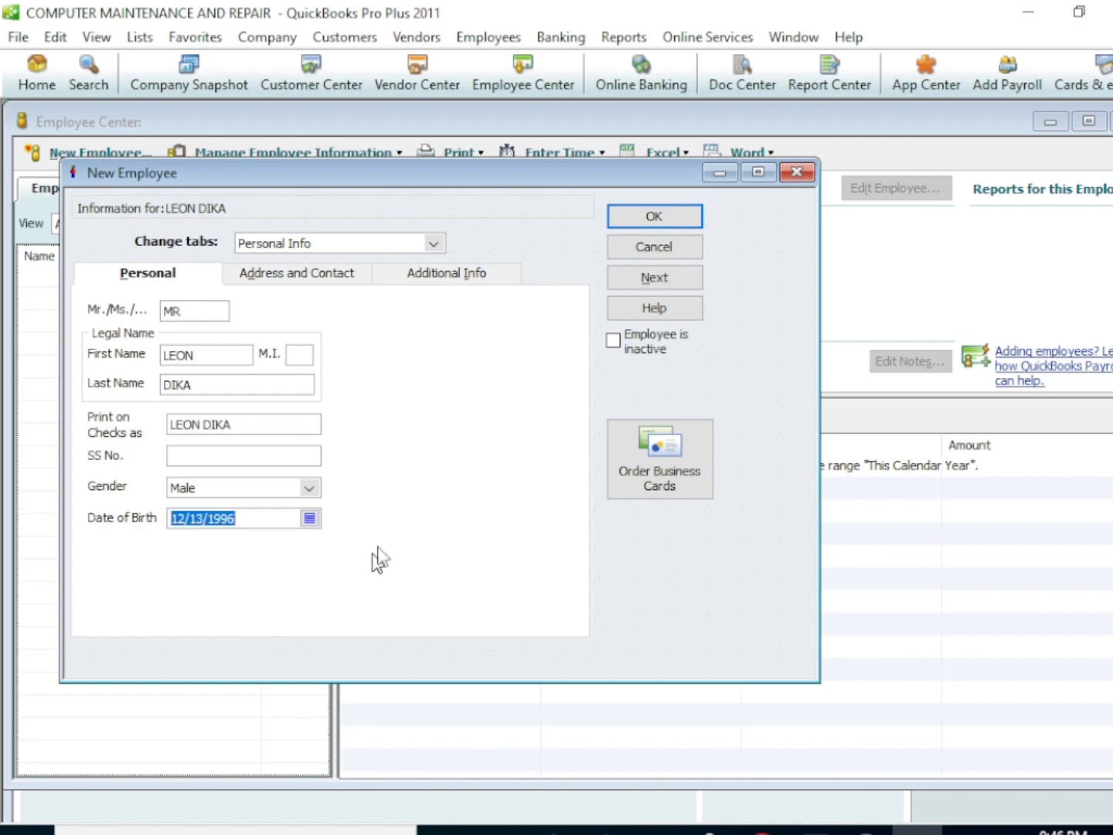
Set the employee's federal tax filing status to Married and save the employee record
left_click(637, 224)
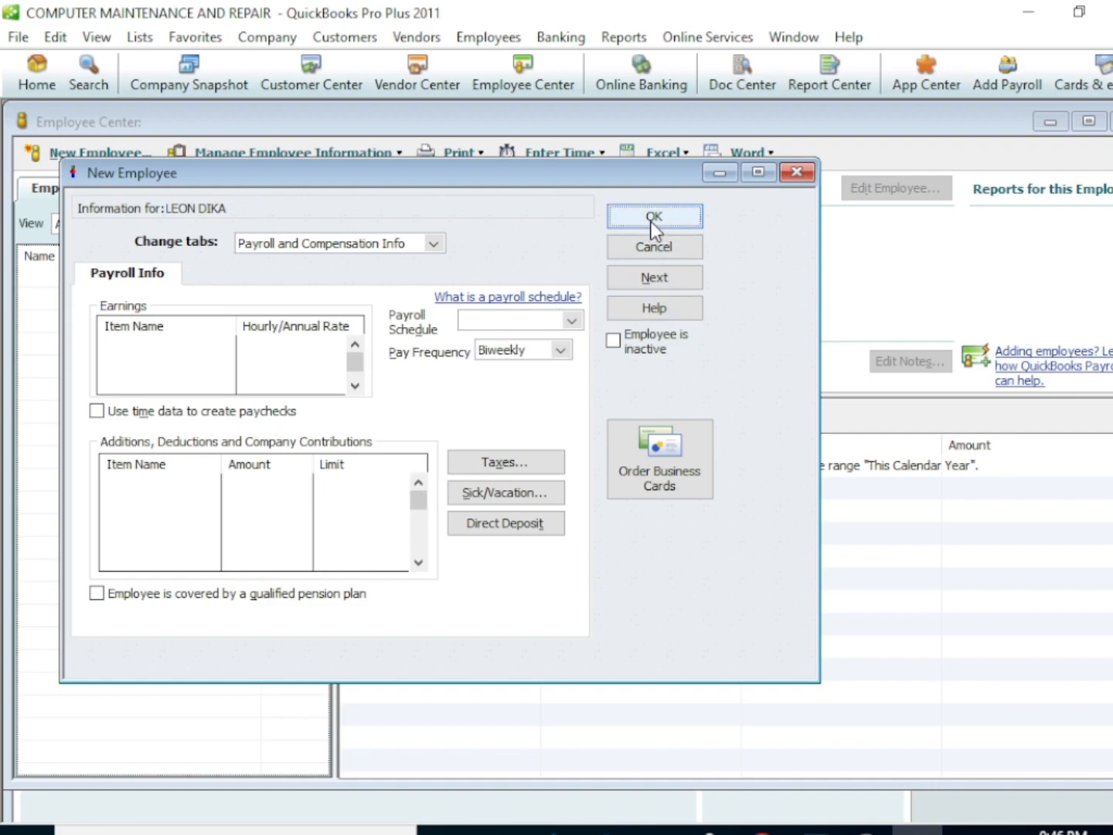
left_click(651, 220)
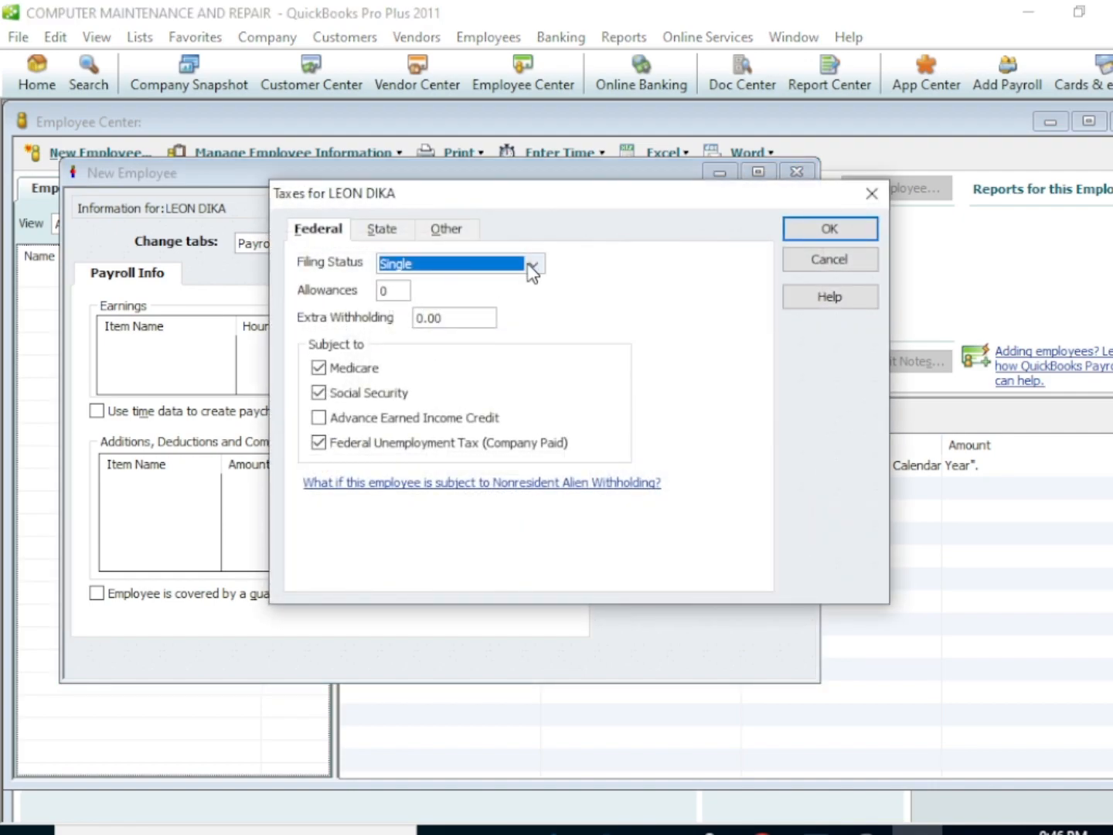
left_click(532, 265)
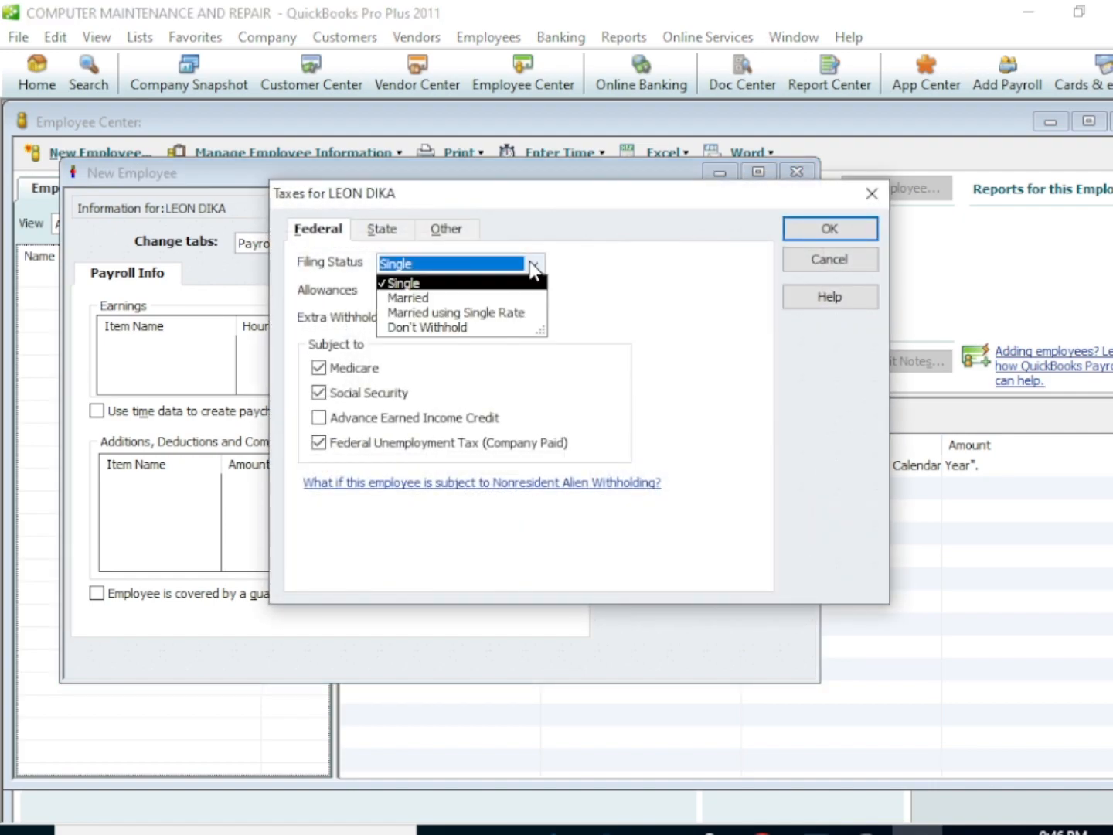
left_click(425, 302)
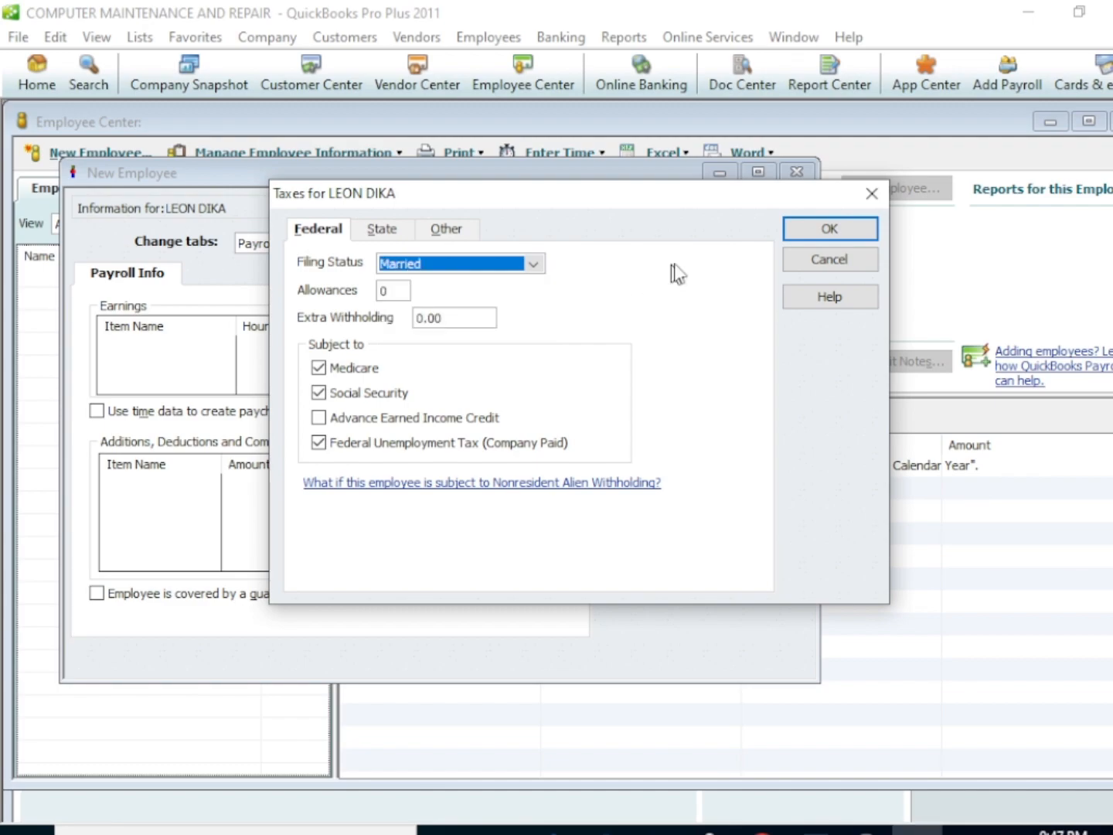
left_click(804, 234)
left_click(569, 446)
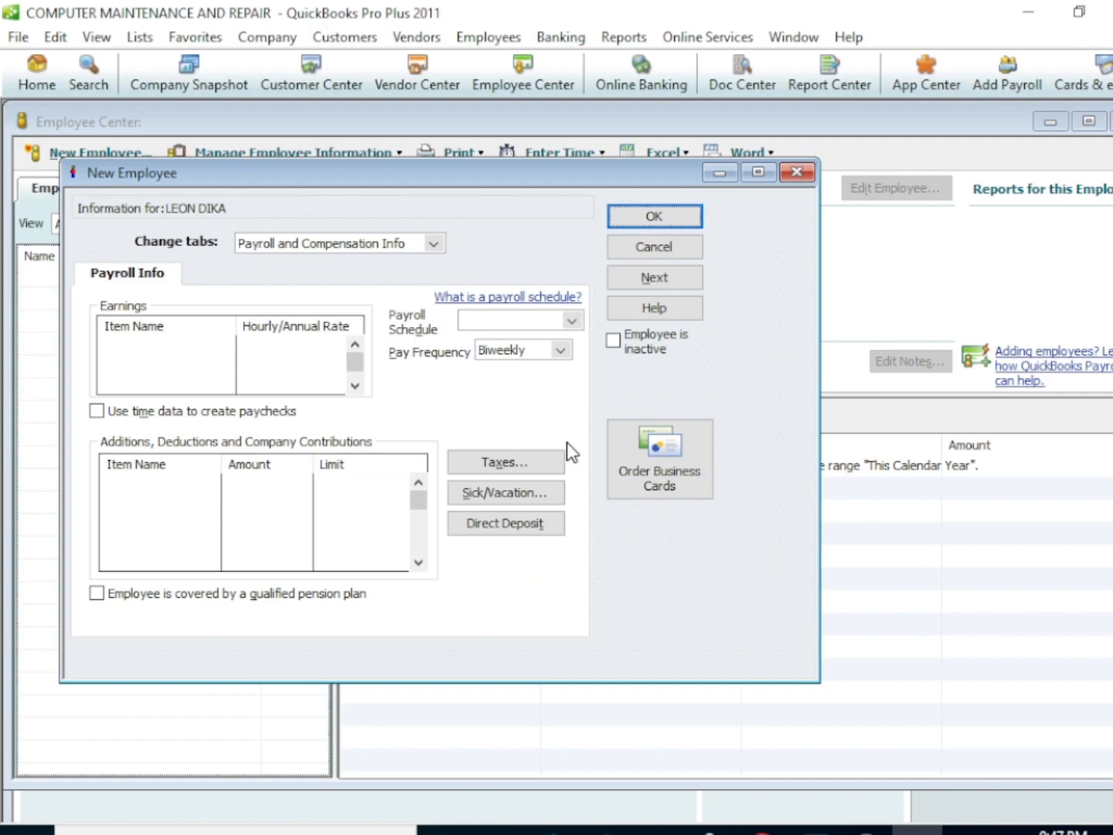
left_click(654, 217)
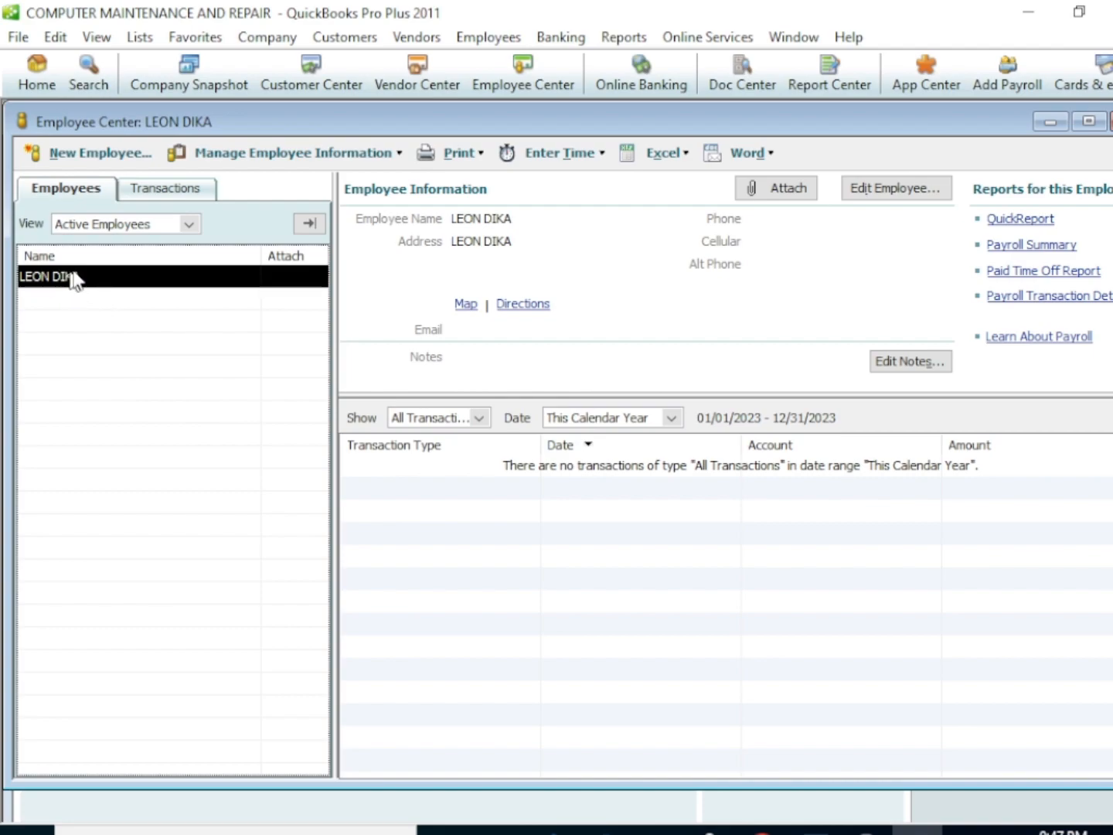
Open the Chart of Accounts from the home page and start a new account of type Bank
left_click(46, 78)
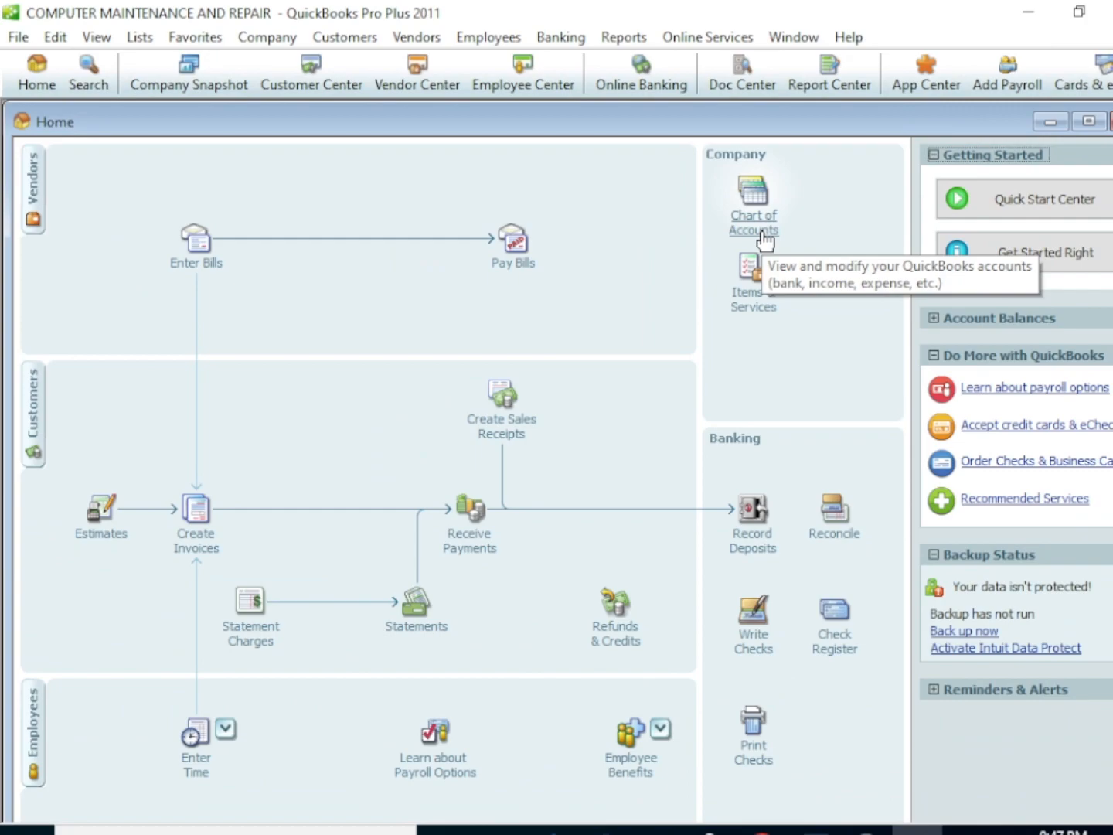
left_click(757, 219)
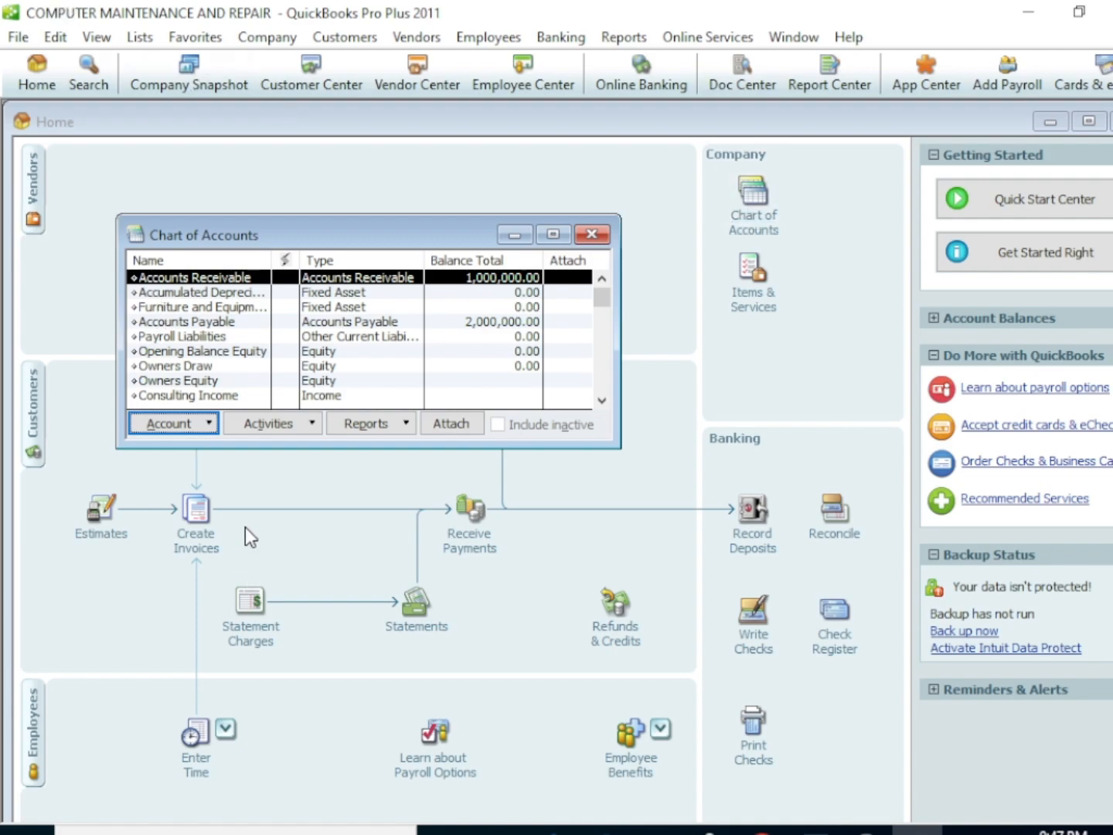
left_click(209, 423)
left_click(199, 456)
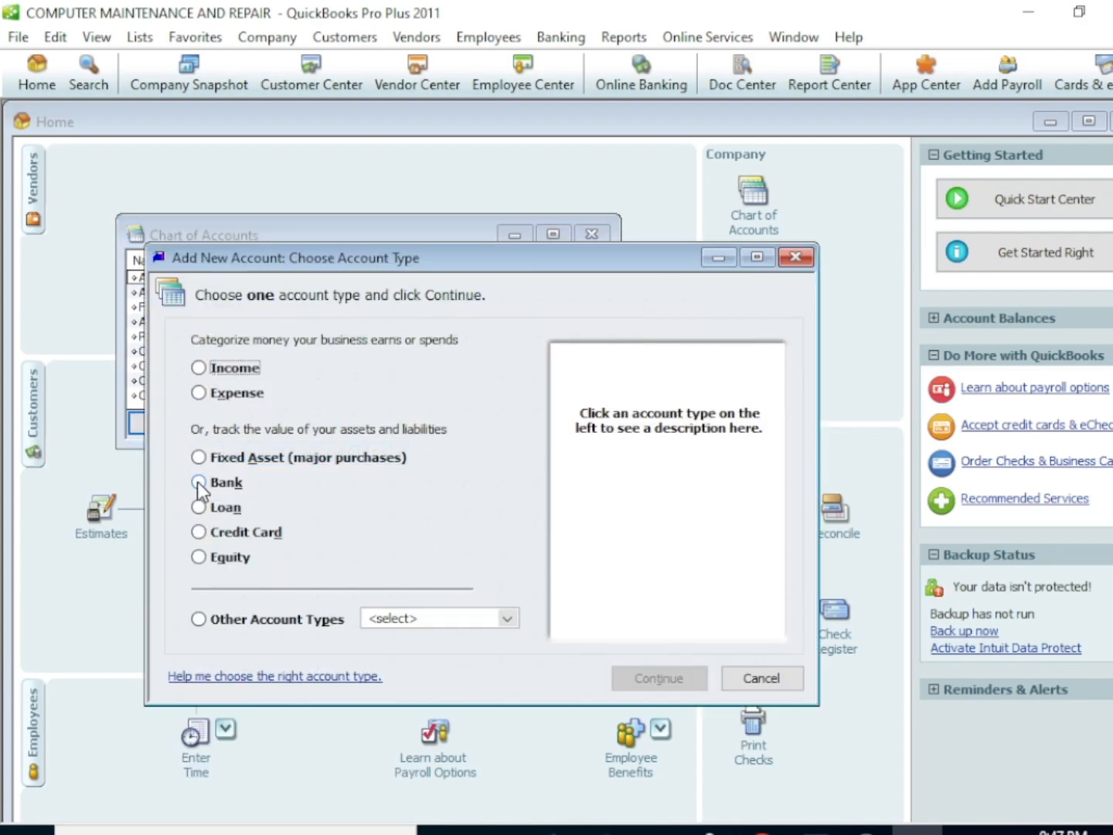
left_click(198, 482)
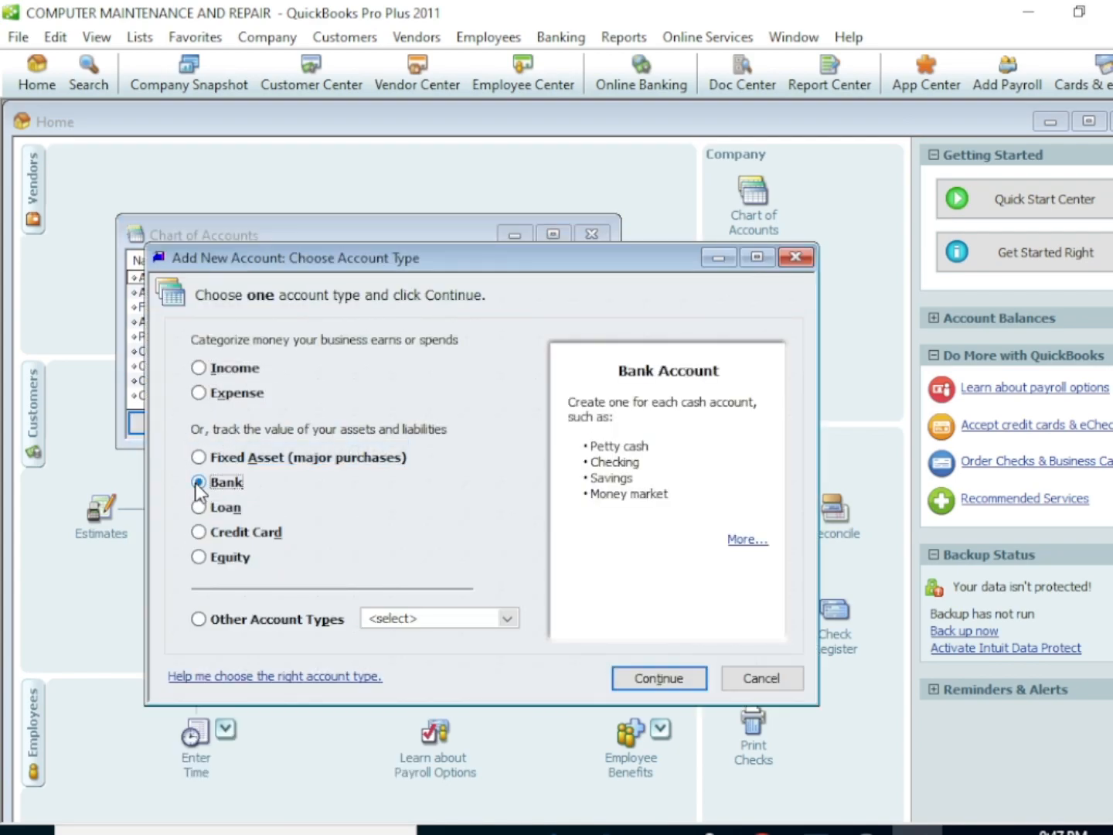
left_click(664, 682)
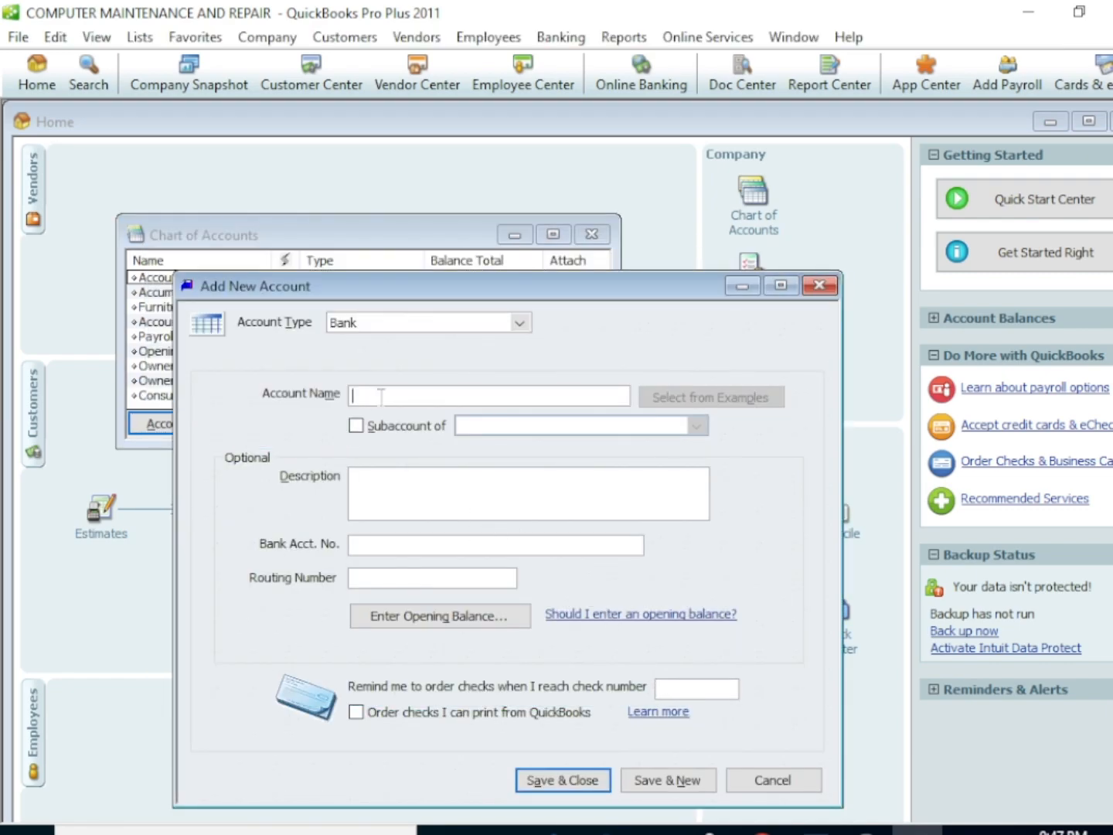
Name the bank account CURRENT, give it an opening balance of 500000 as of 11/15/2023, and save it with a new blank account form open
type("CURRENT")
left_click(453, 619)
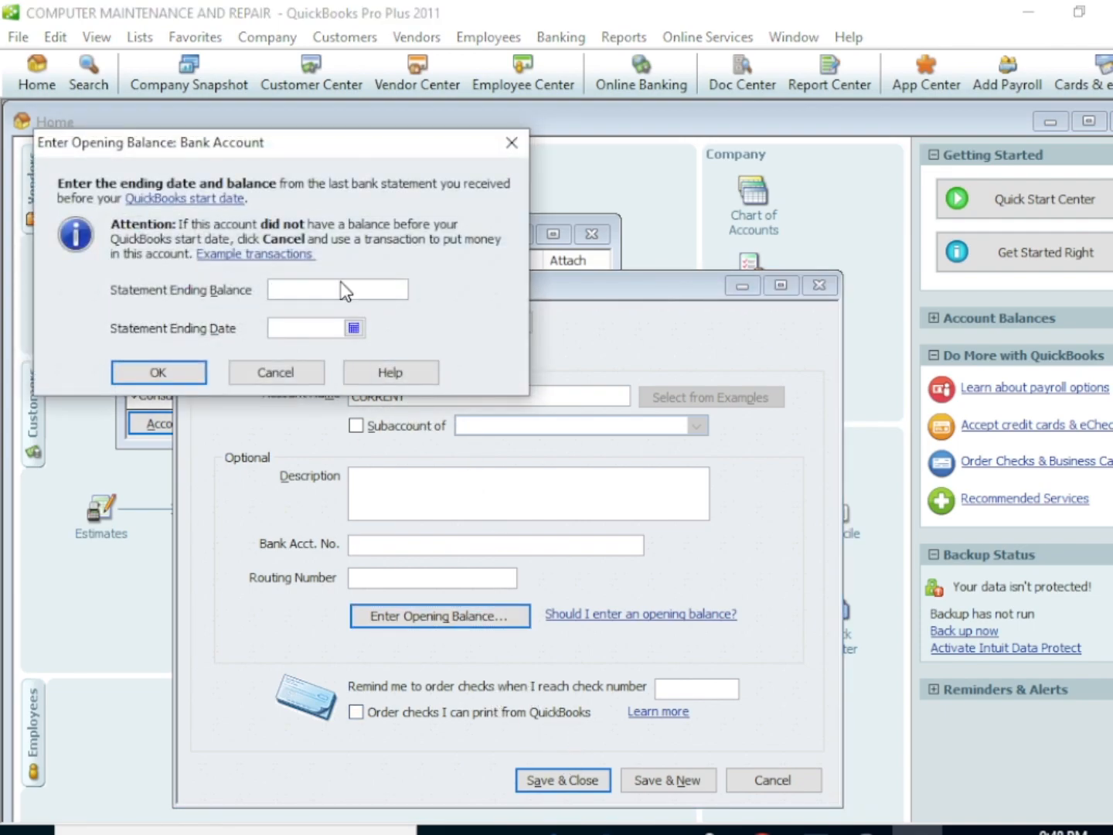
type("500000")
left_click(352, 329)
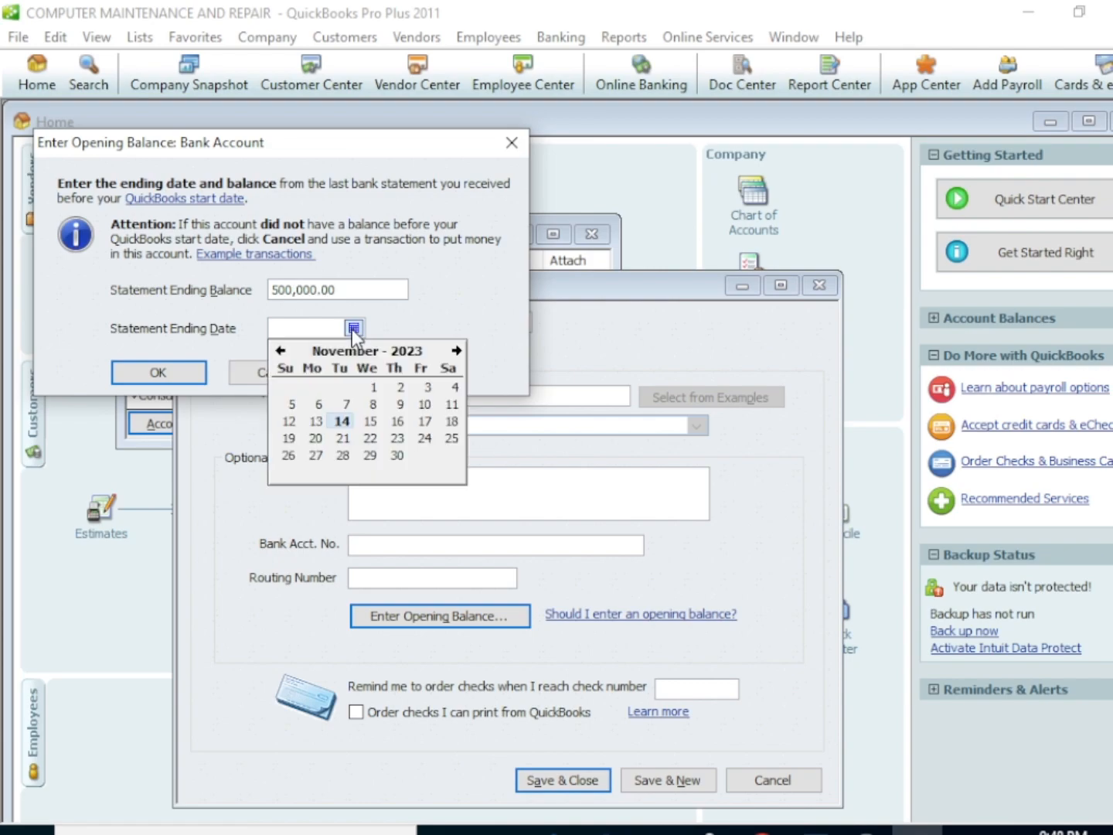
left_click(374, 422)
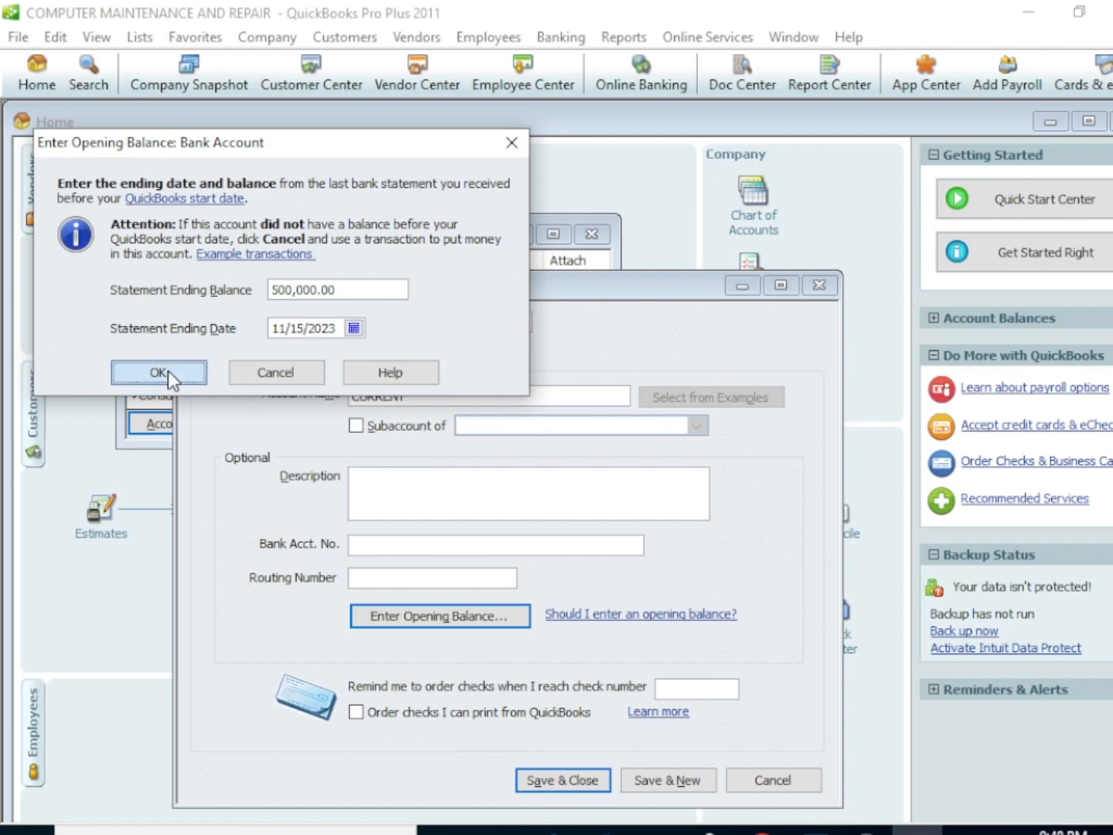
left_click(168, 370)
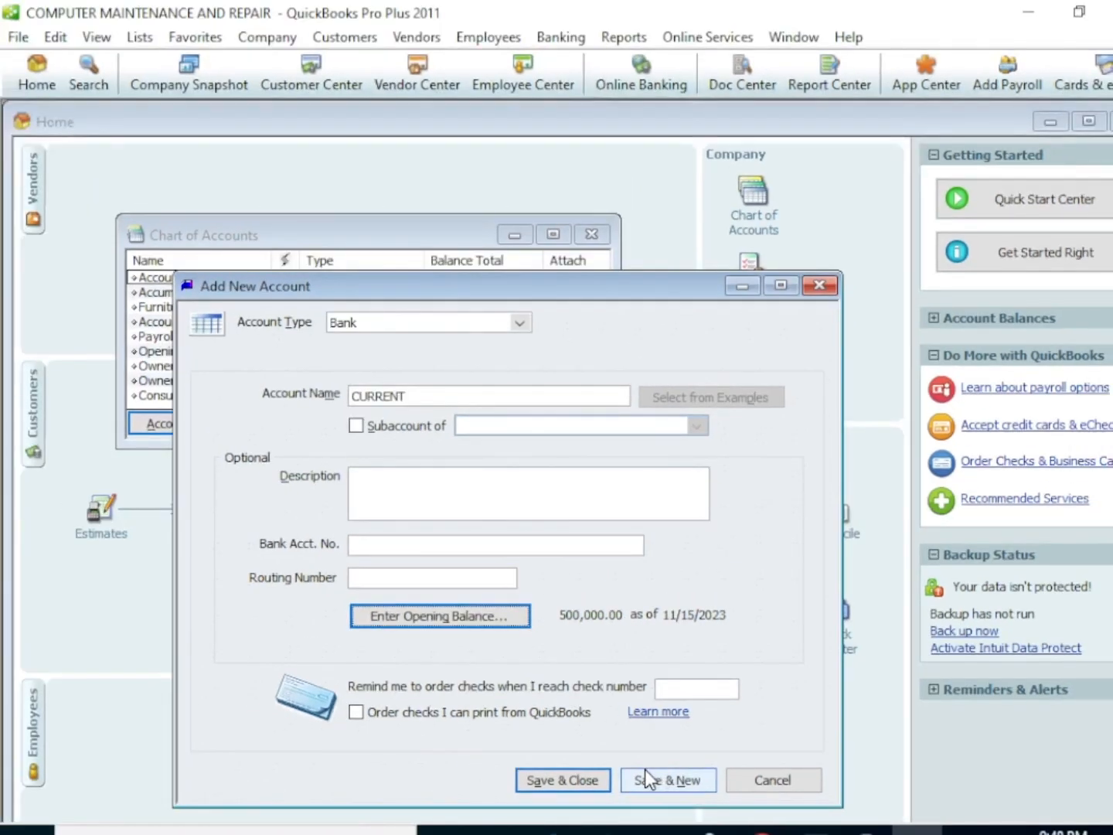
left_click(666, 777)
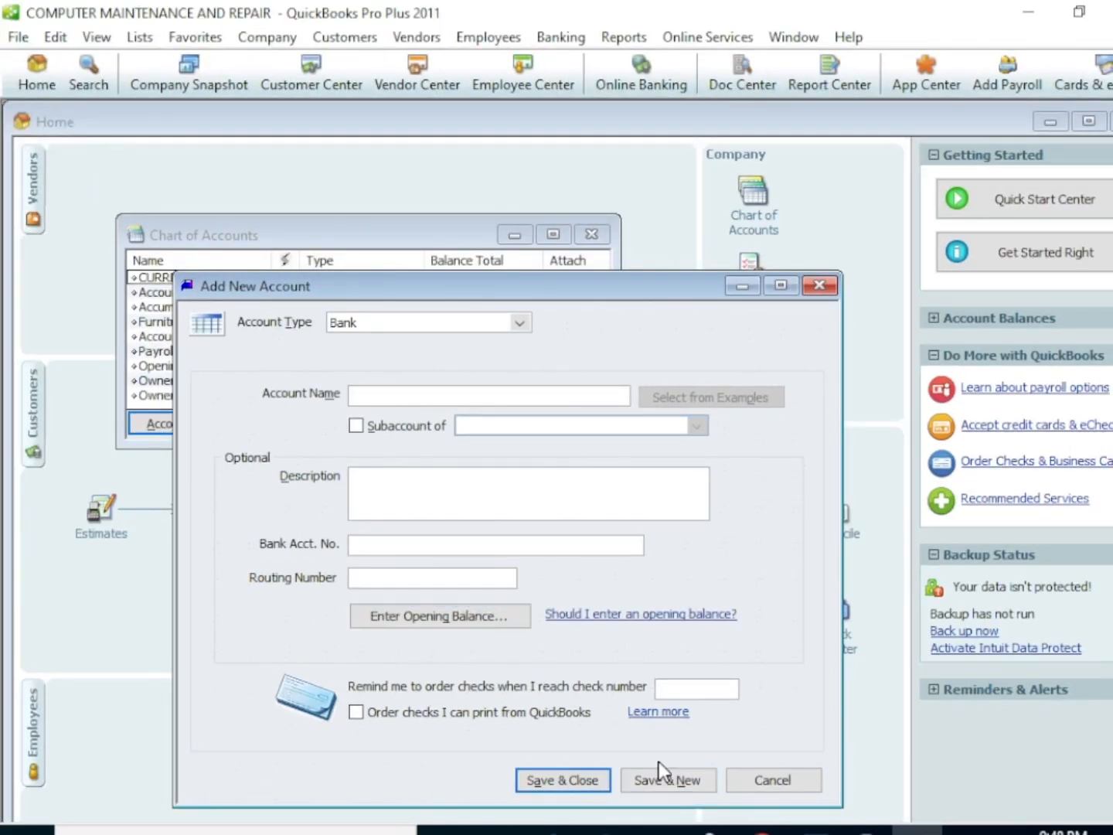
Add a second bank account named CASH with an opening balance of 1000000 as of 11/13/2023, and save and close it
left_click(375, 393)
type("CASH")
left_click(433, 619)
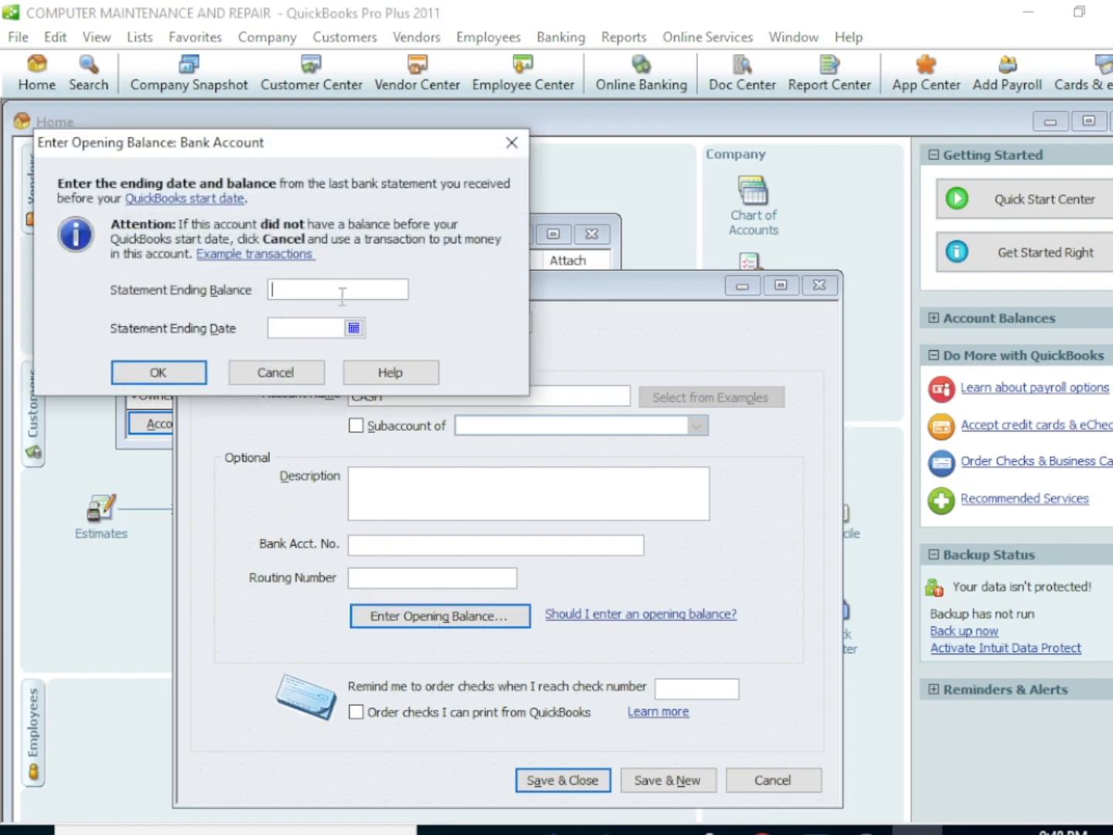
type("1000000")
left_click(353, 328)
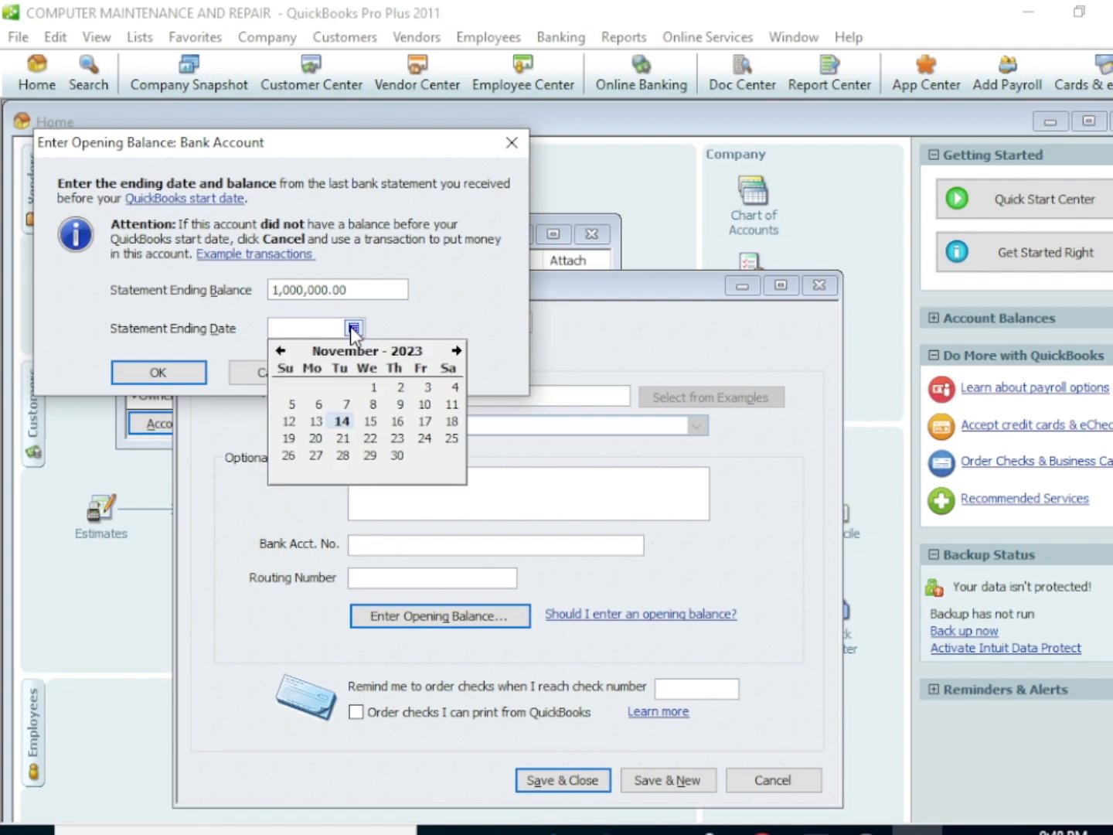
left_click(317, 420)
left_click(182, 365)
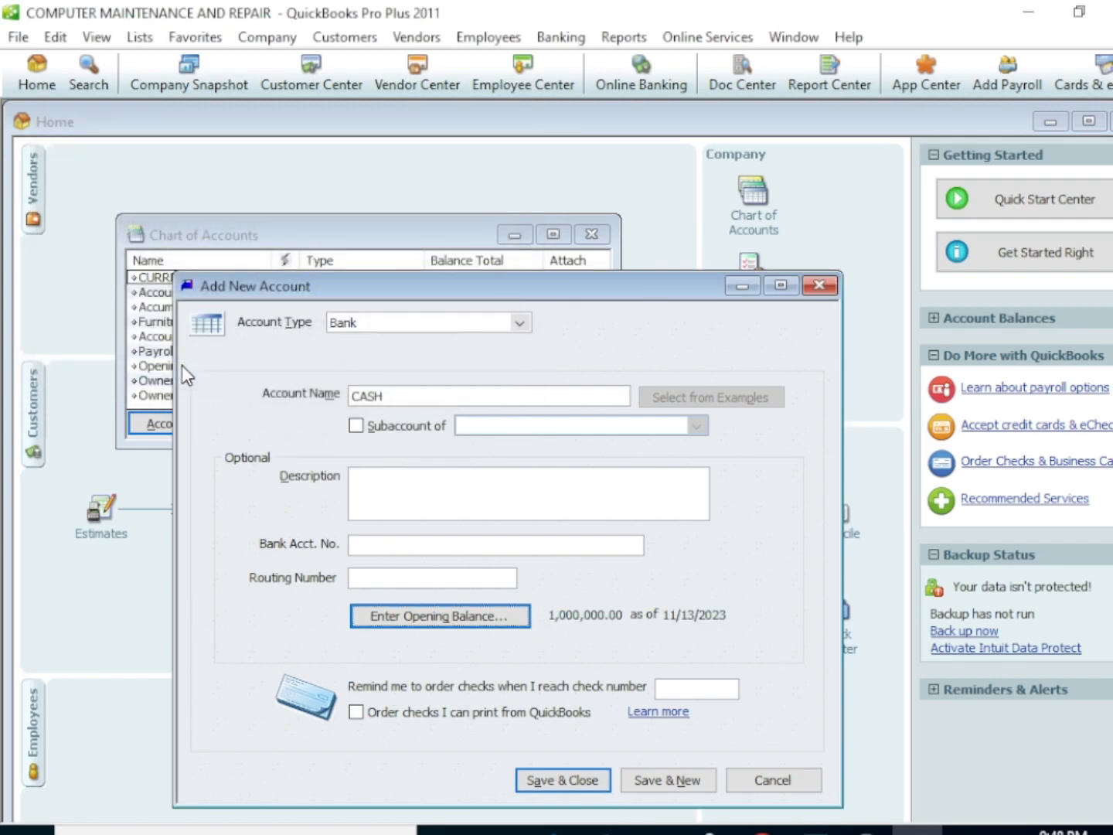
left_click(569, 783)
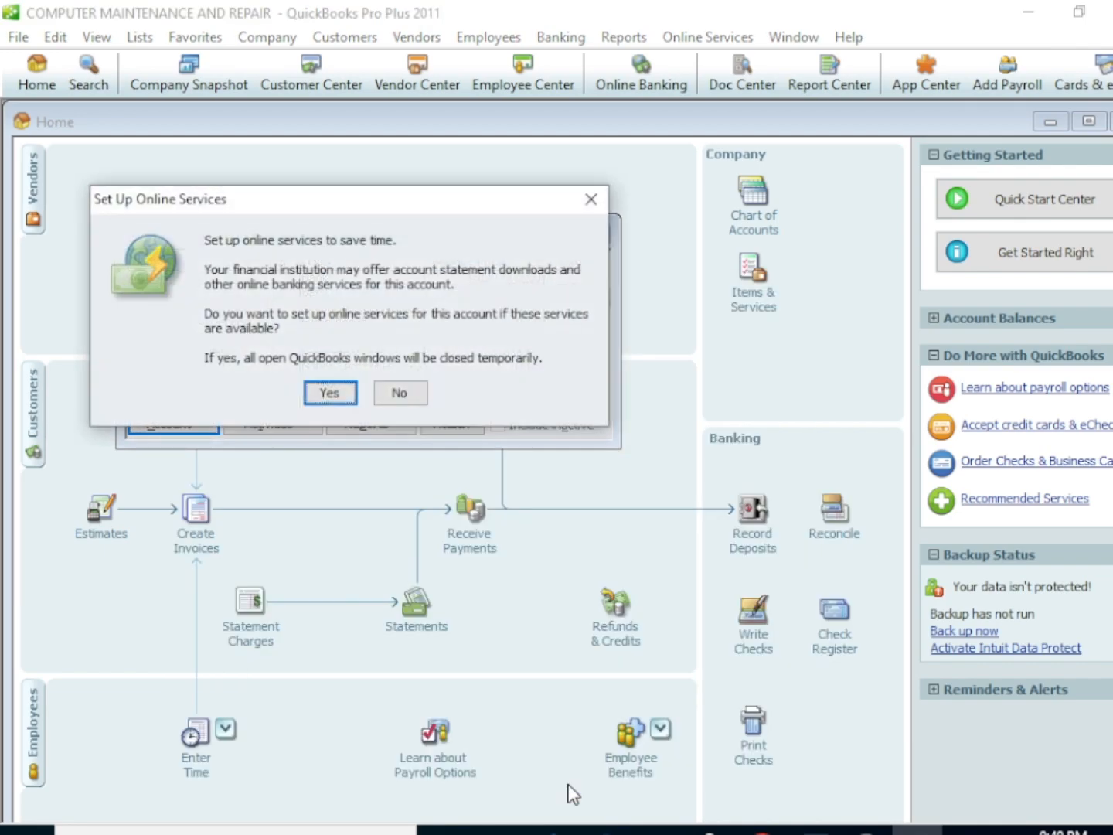
Open and cancel the online services setup for the CASH account, and close the Chart of Accounts
left_click(336, 392)
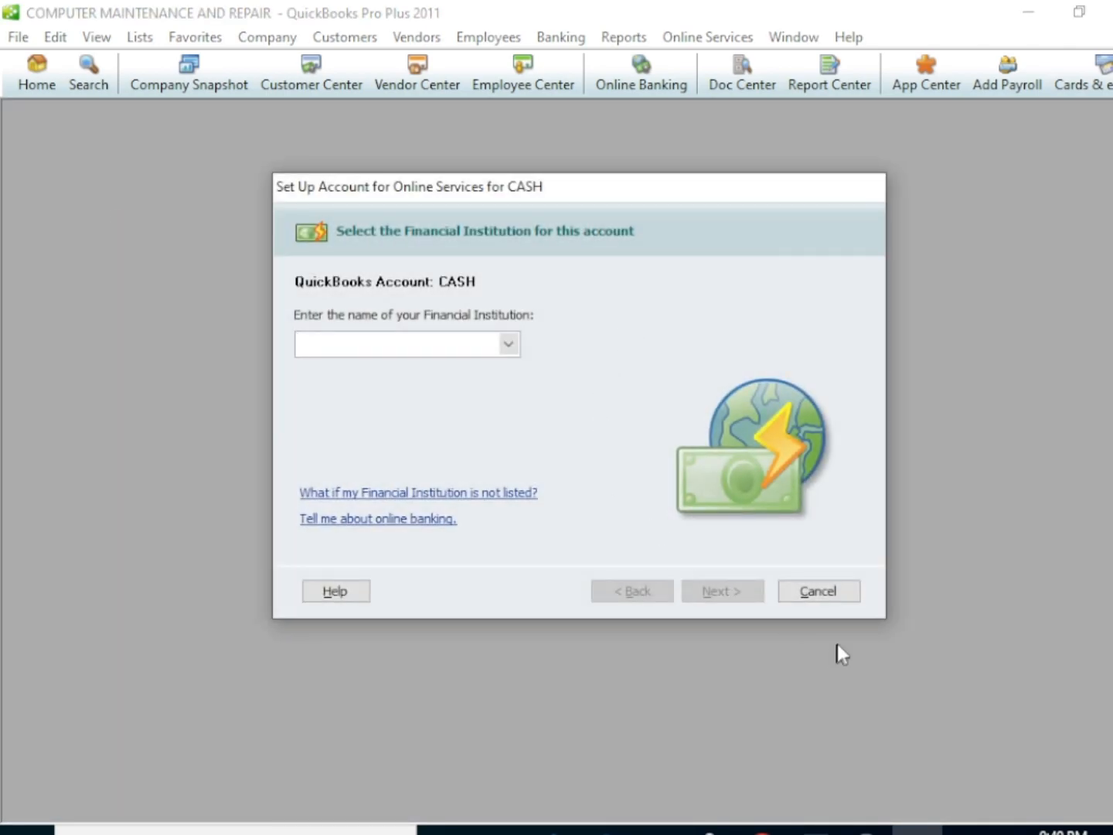
left_click(820, 590)
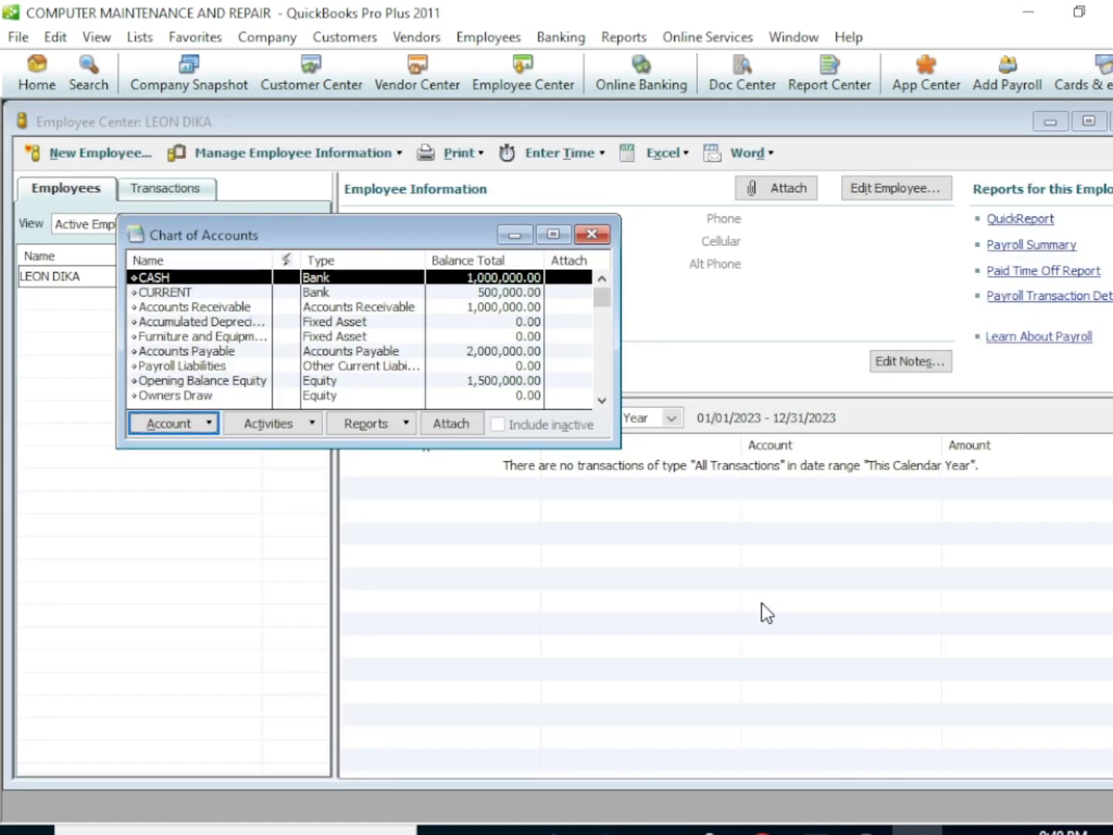
left_click(592, 233)
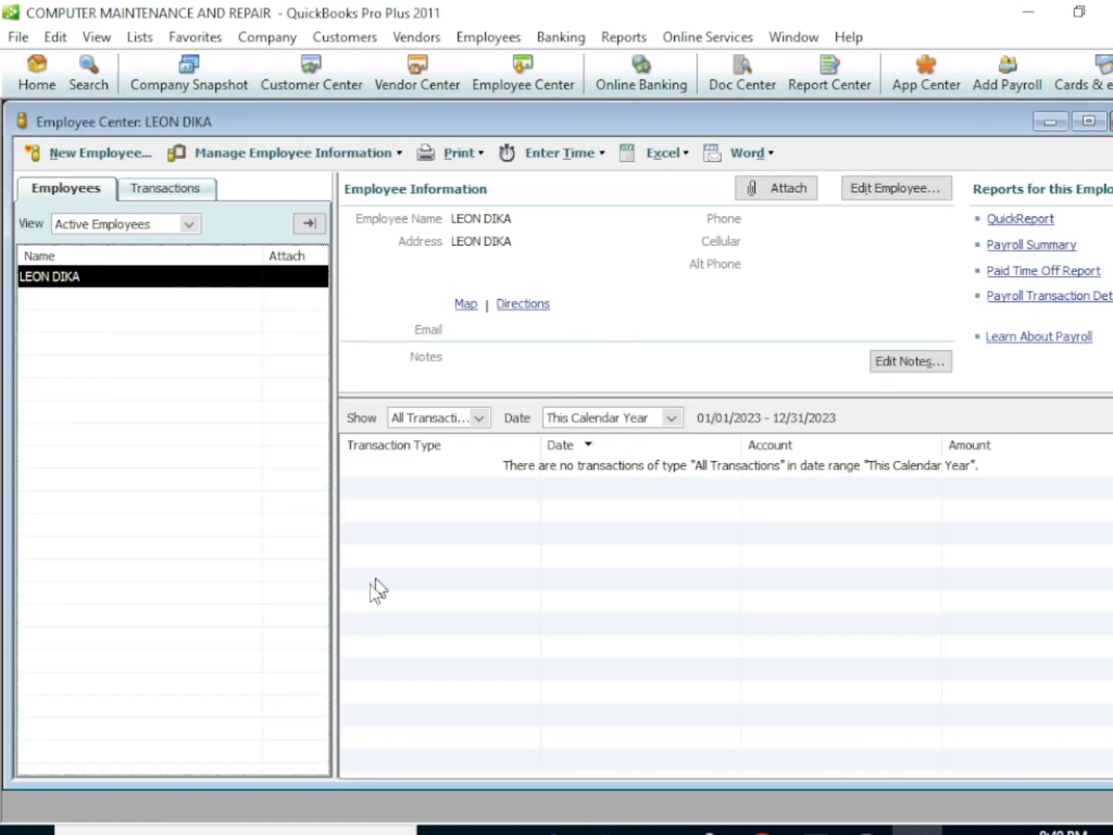
left_click(44, 68)
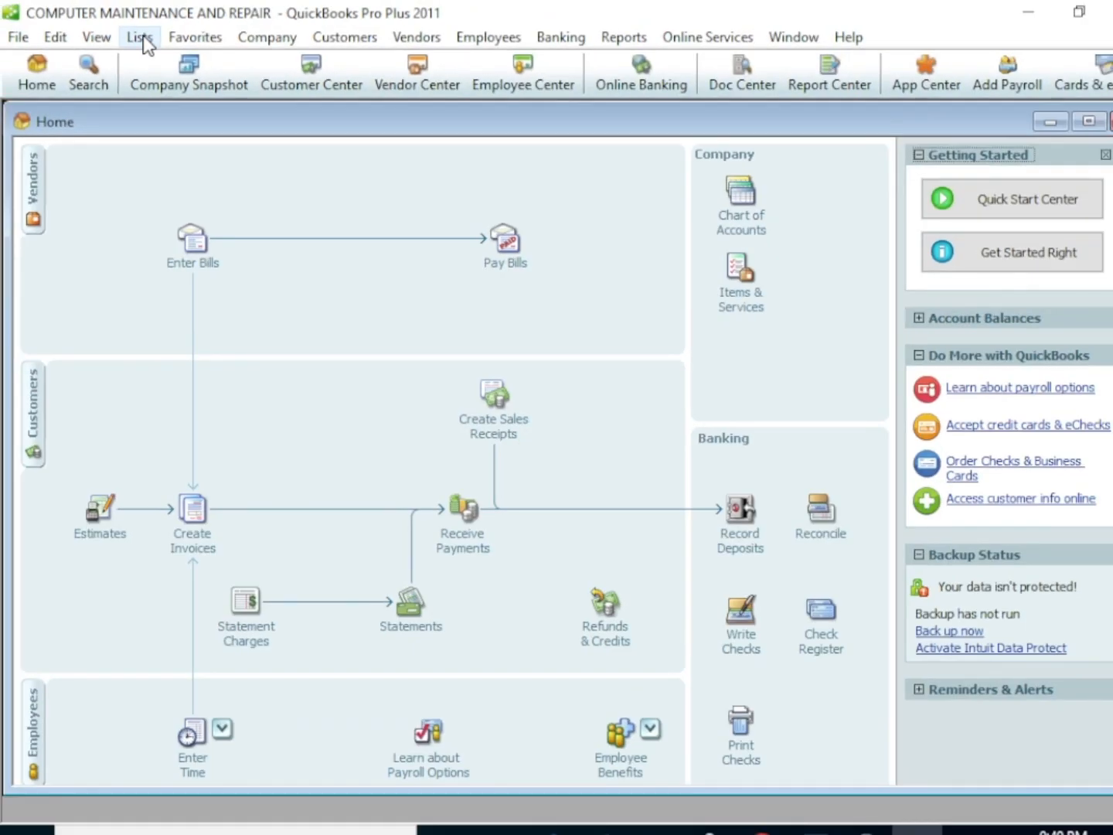
left_click(143, 43)
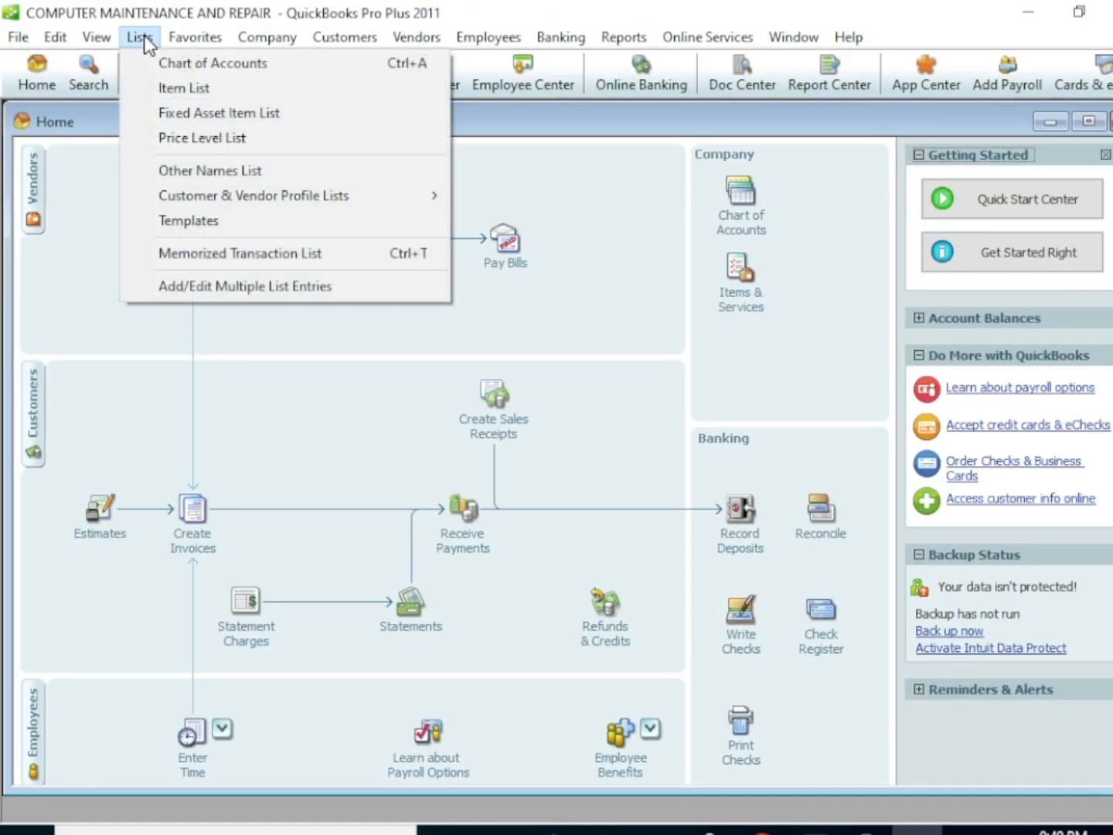
left_click(213, 88)
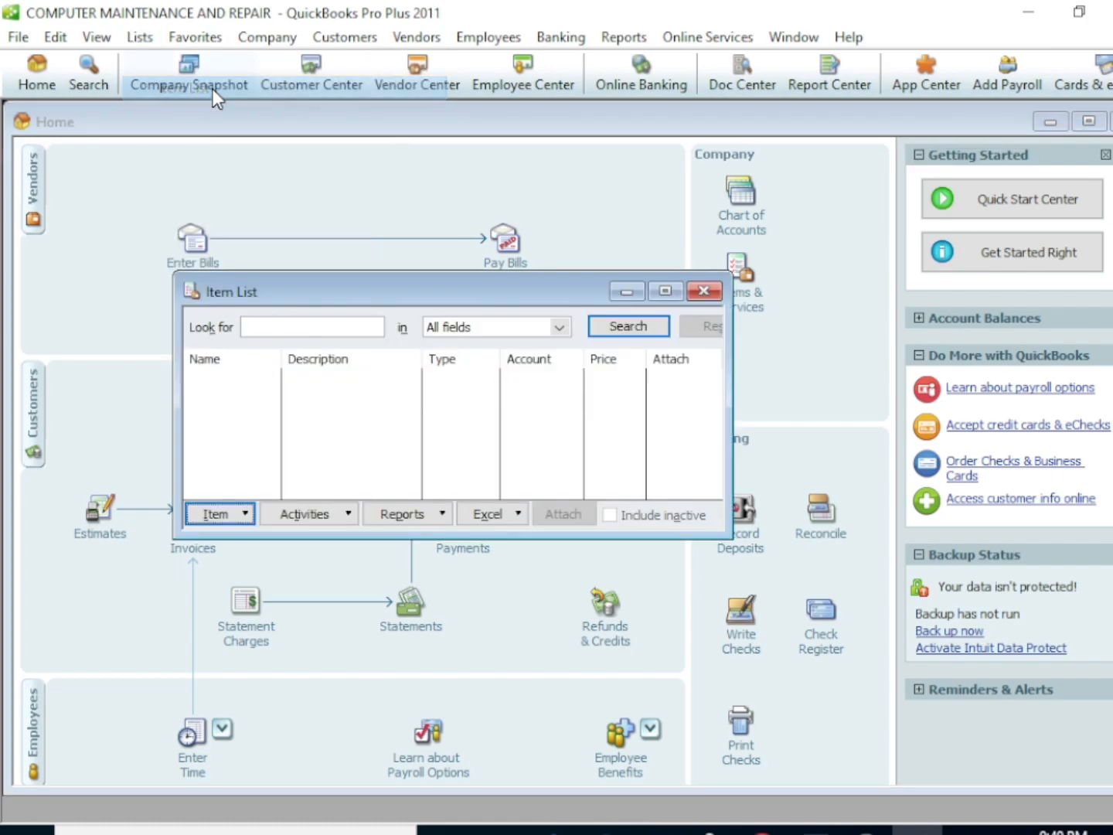
left_click(241, 517)
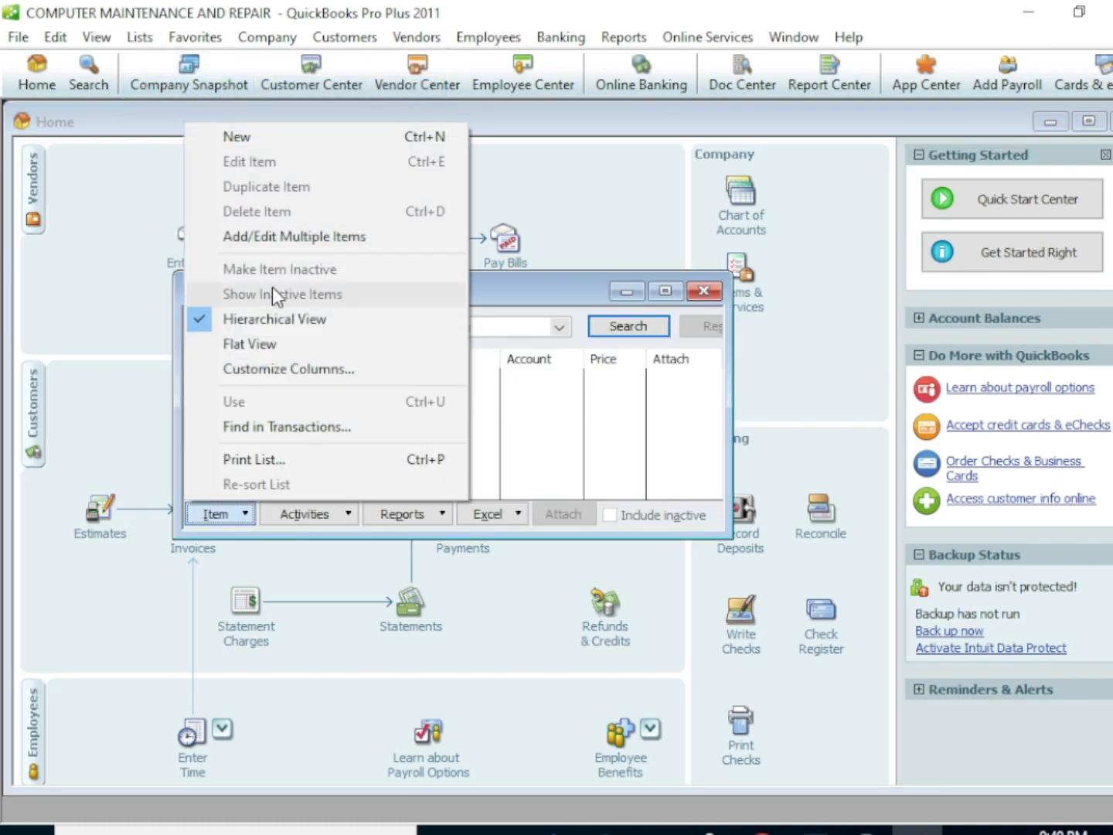
left_click(268, 143)
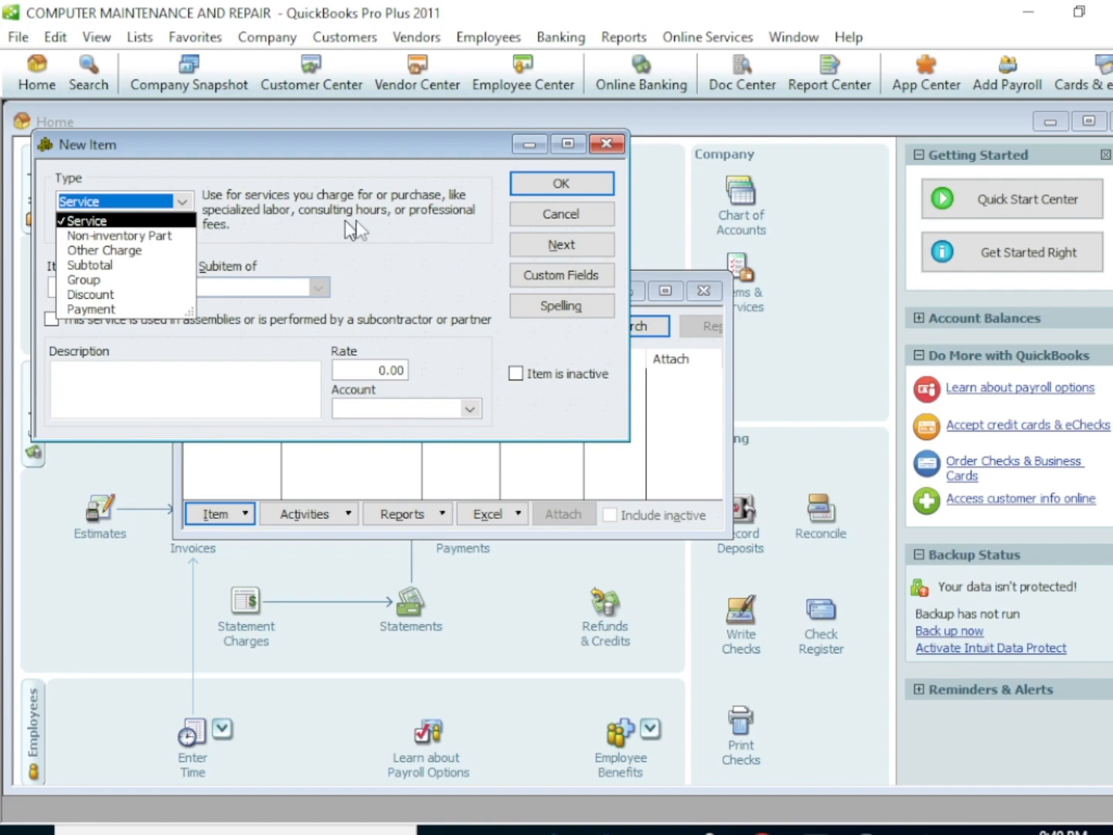
left_click(605, 143)
left_click(606, 143)
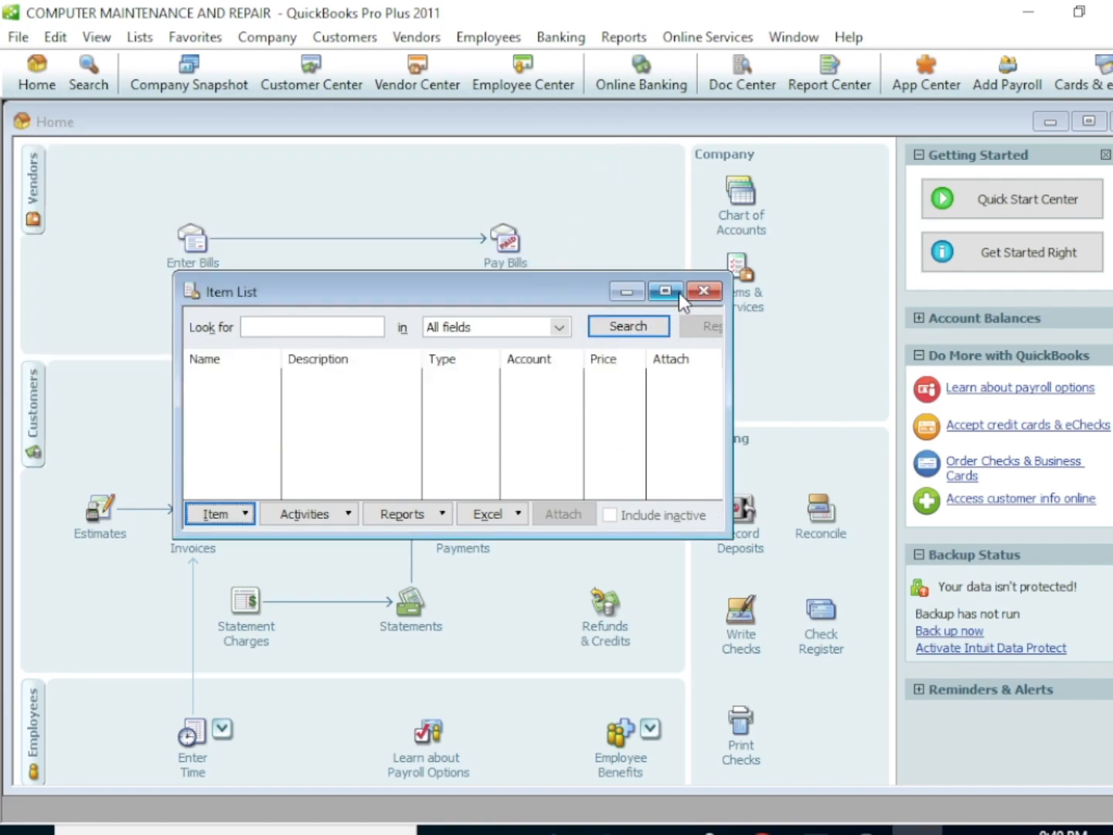
left_click(702, 290)
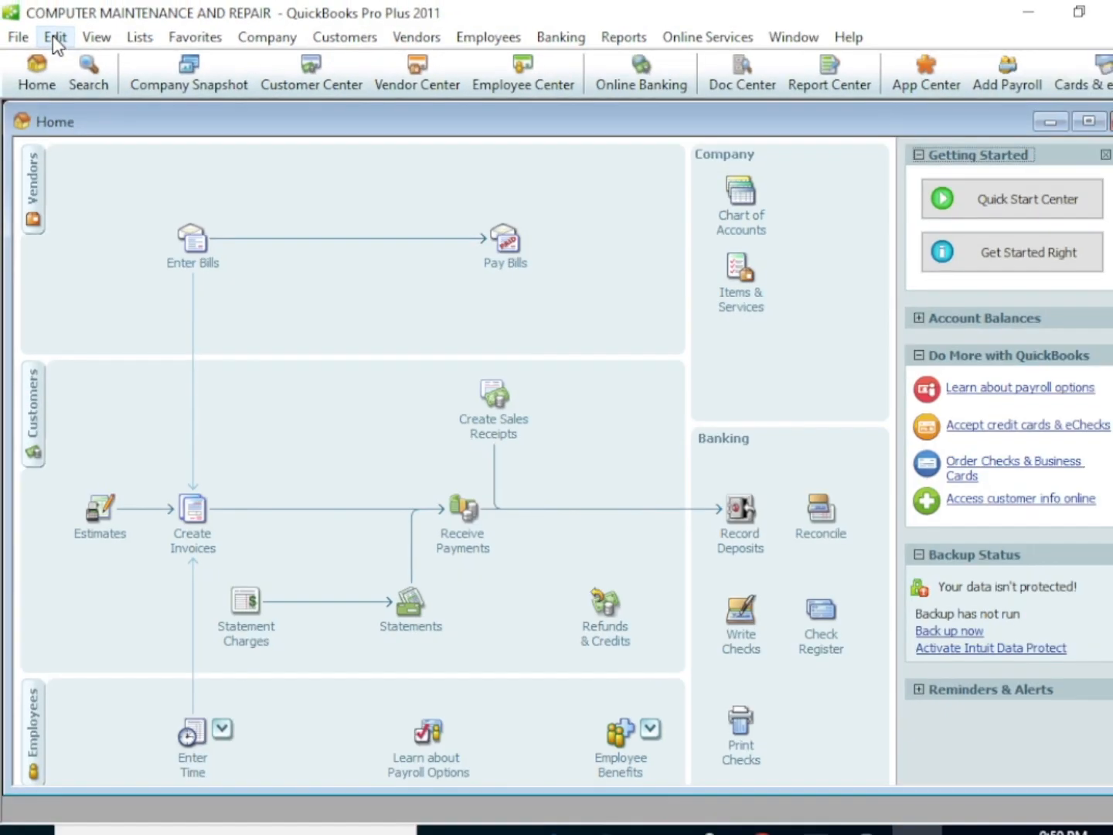
Activate inventory and purchase orders in the company preferences for Items & Inventory and save the preferences
left_click(53, 37)
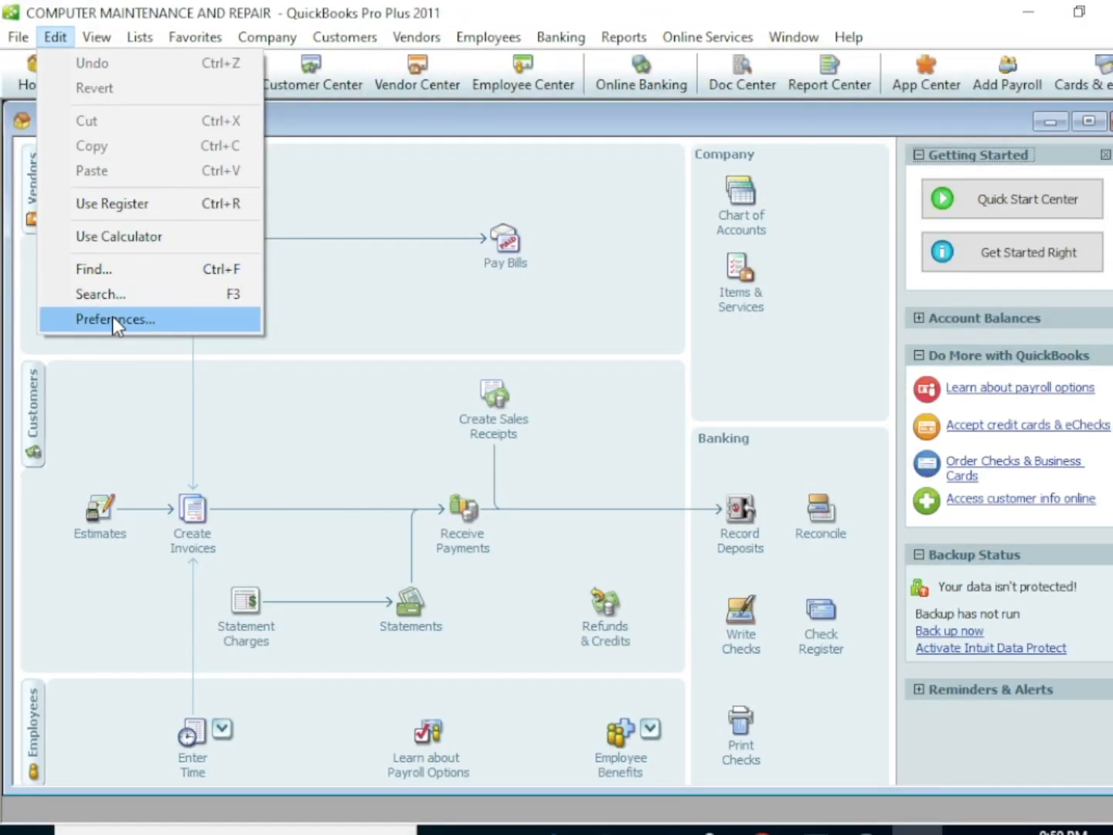
left_click(112, 316)
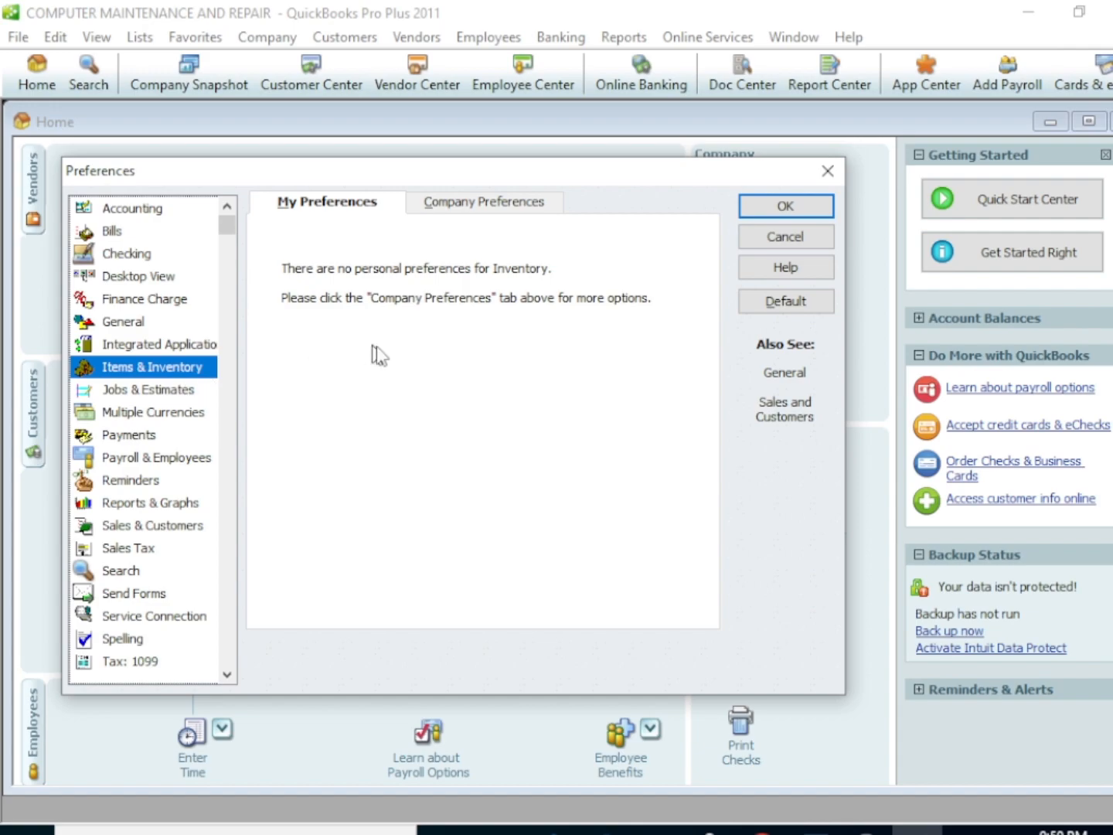
left_click(459, 206)
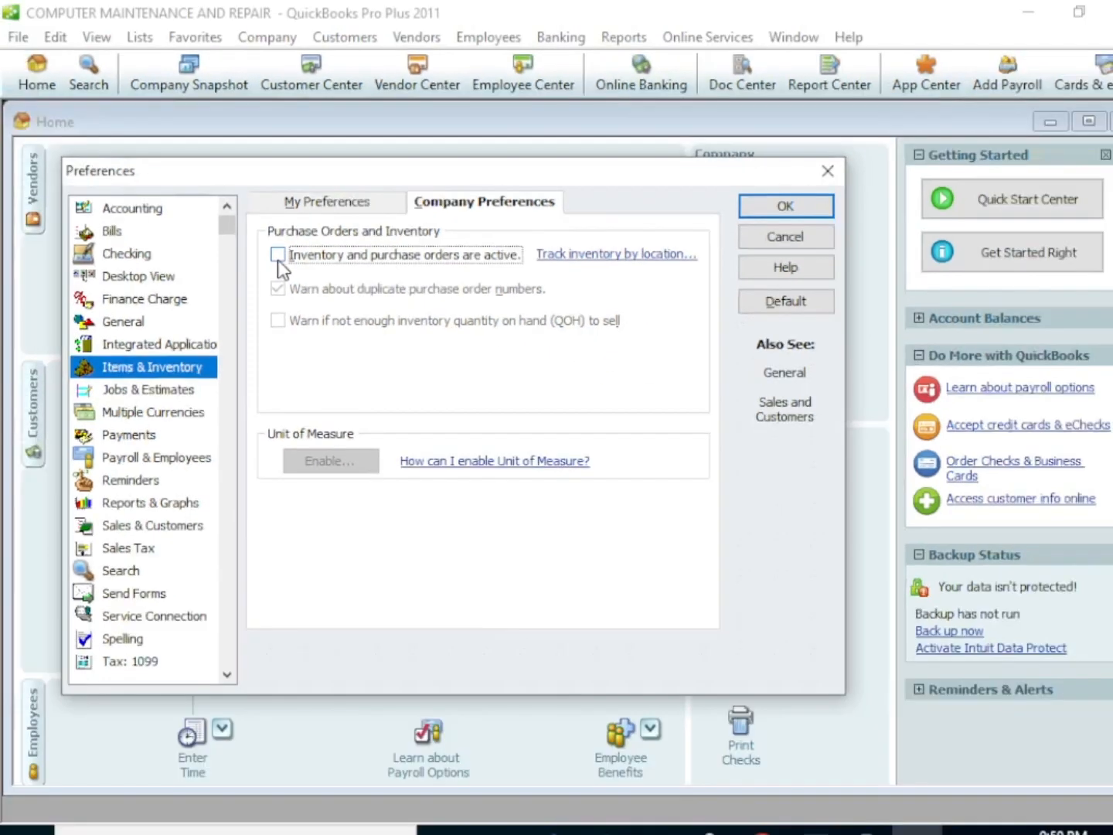
left_click(279, 255)
left_click(824, 206)
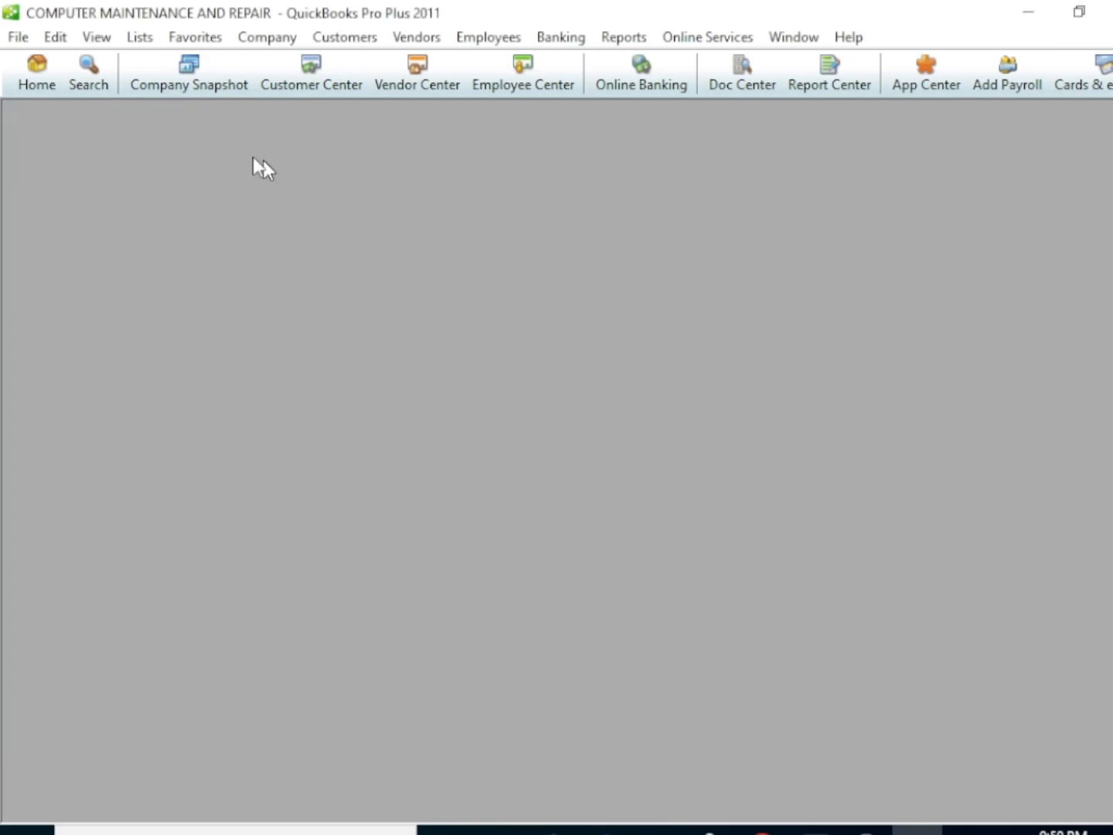
Open the Item List and start a new item of type Inventory Part named HARD DISK
left_click(152, 38)
left_click(168, 88)
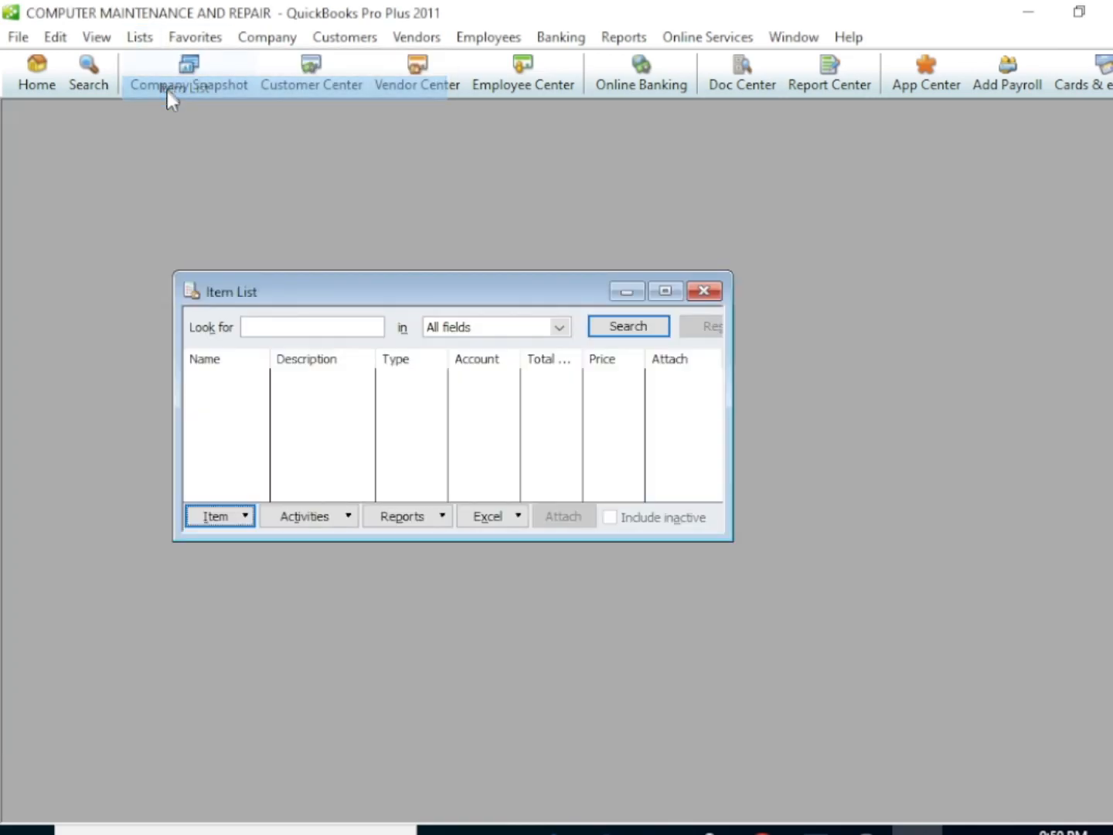
left_click(242, 520)
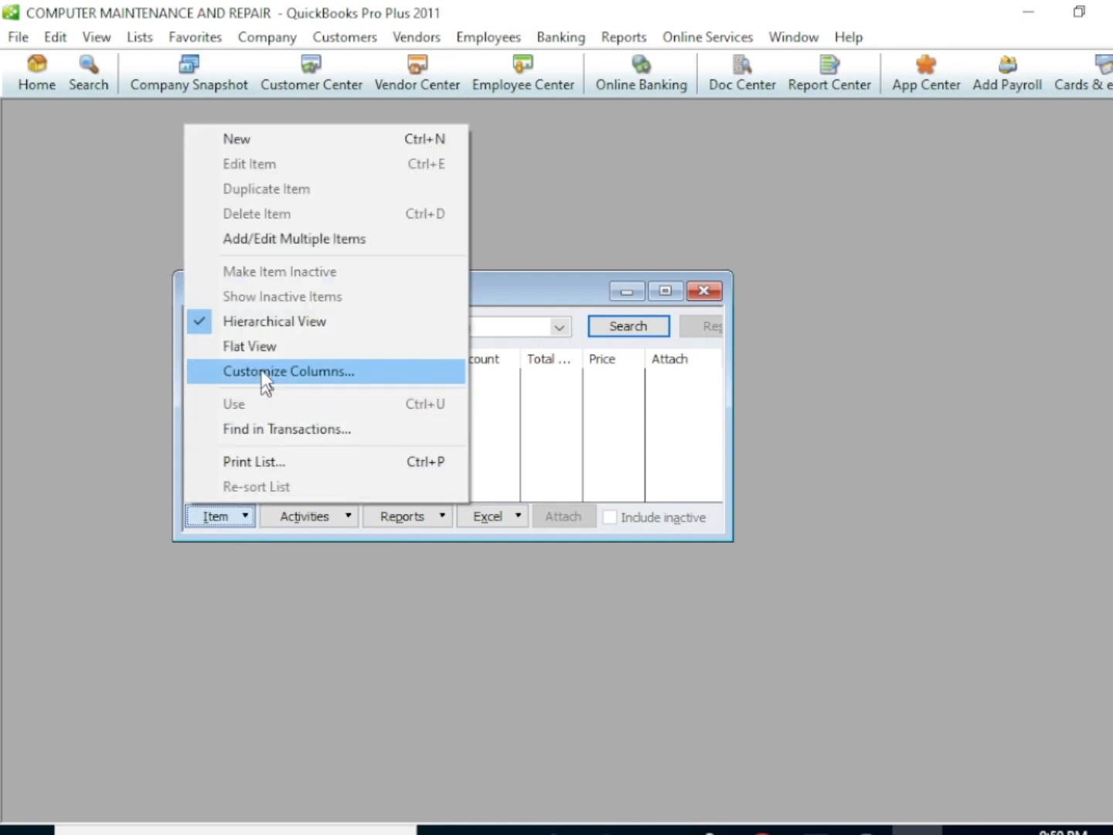
left_click(260, 141)
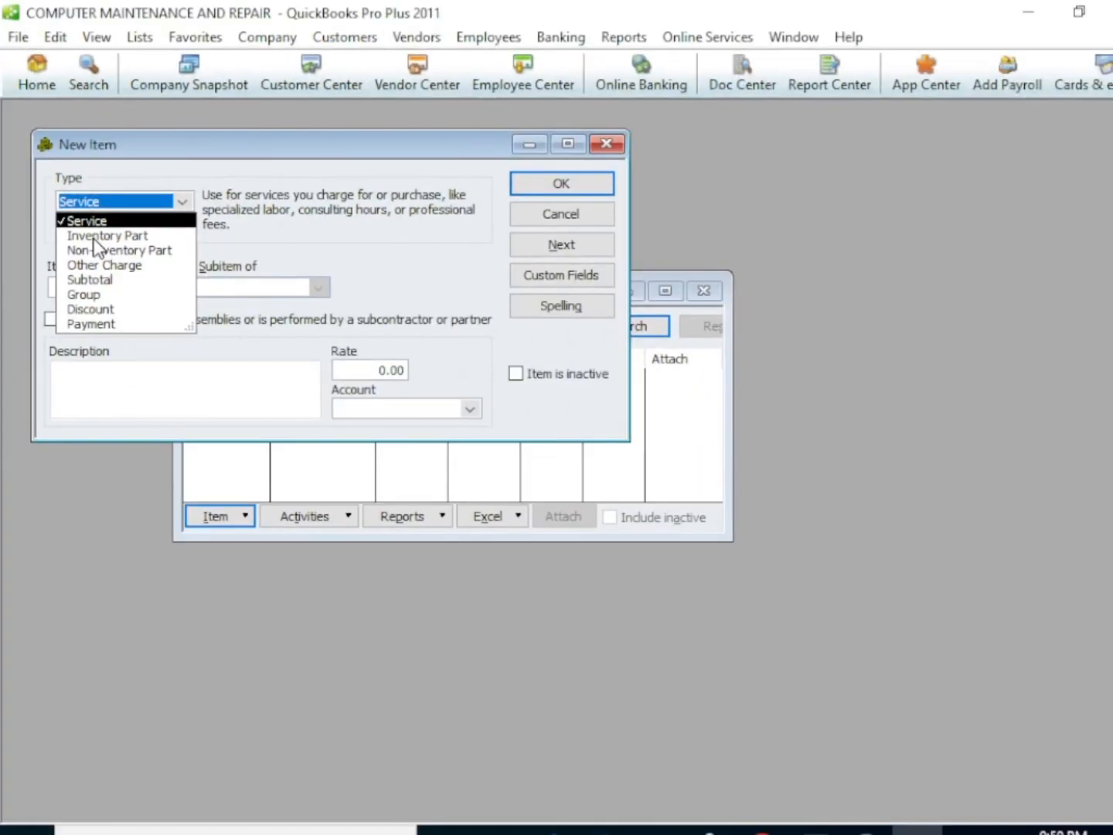
left_click(93, 237)
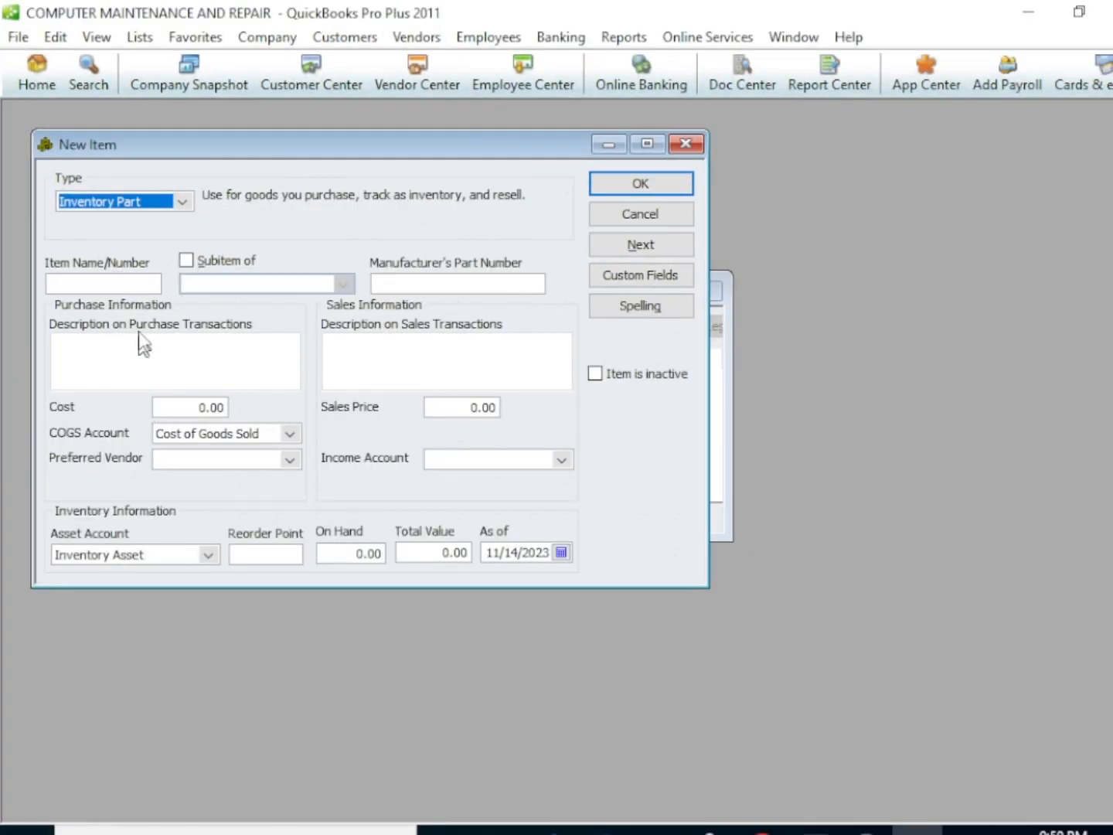
left_click(118, 282)
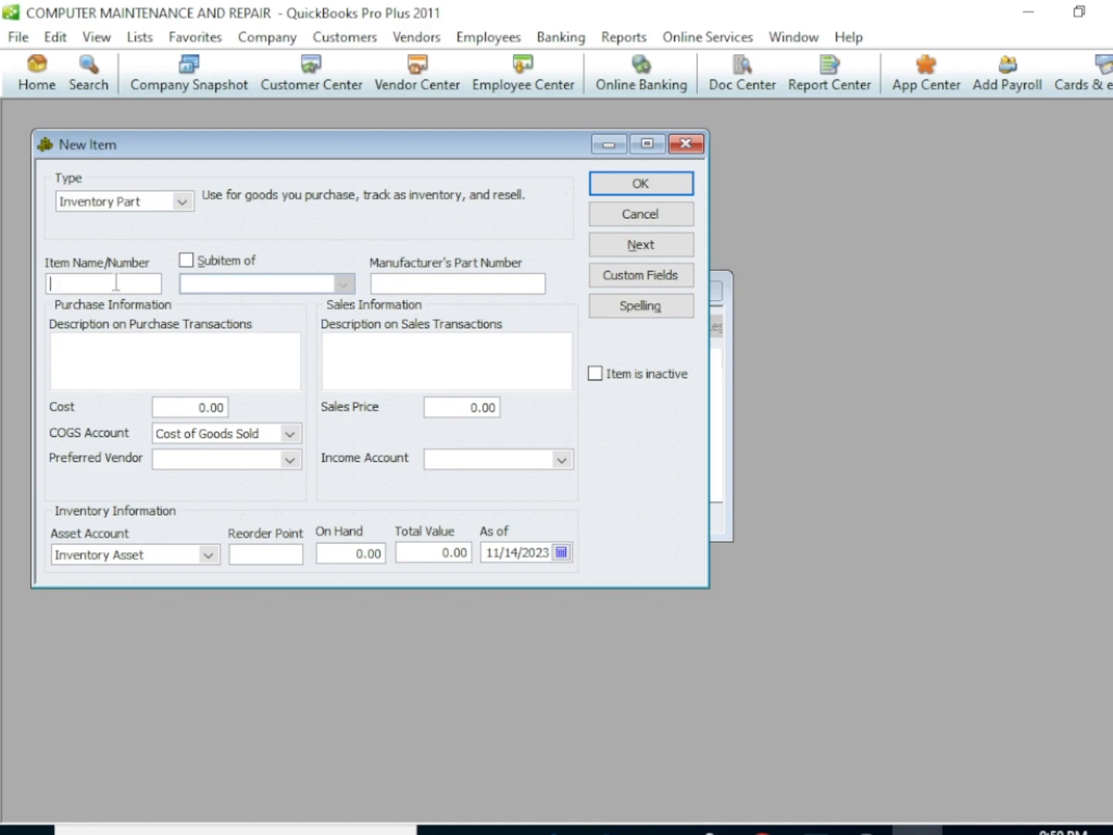
type("HARD DISK")
Set the HARD DISK item's cost to 500, its sales price to 800 and its quantity on hand to 50
left_click(198, 407)
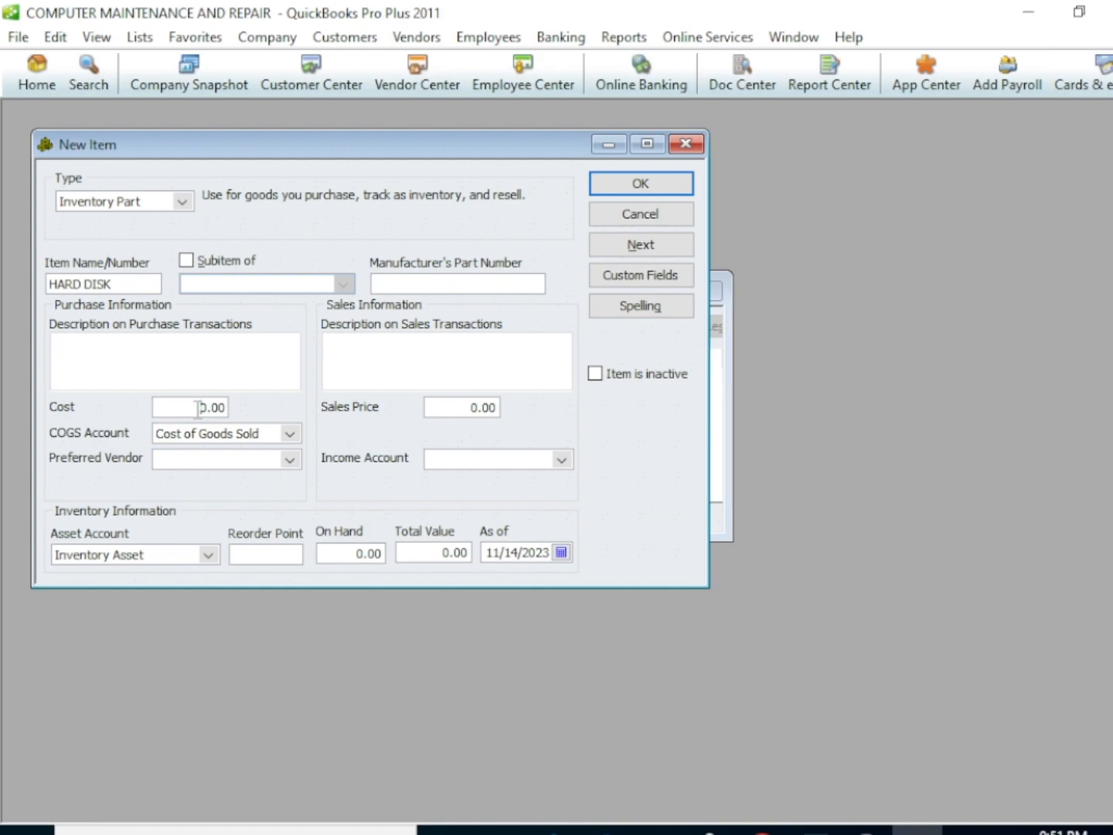
type("500")
key("BackSpace")
left_click(468, 406)
type("80")
left_click(358, 554)
type("5")
key("super")
type("=")
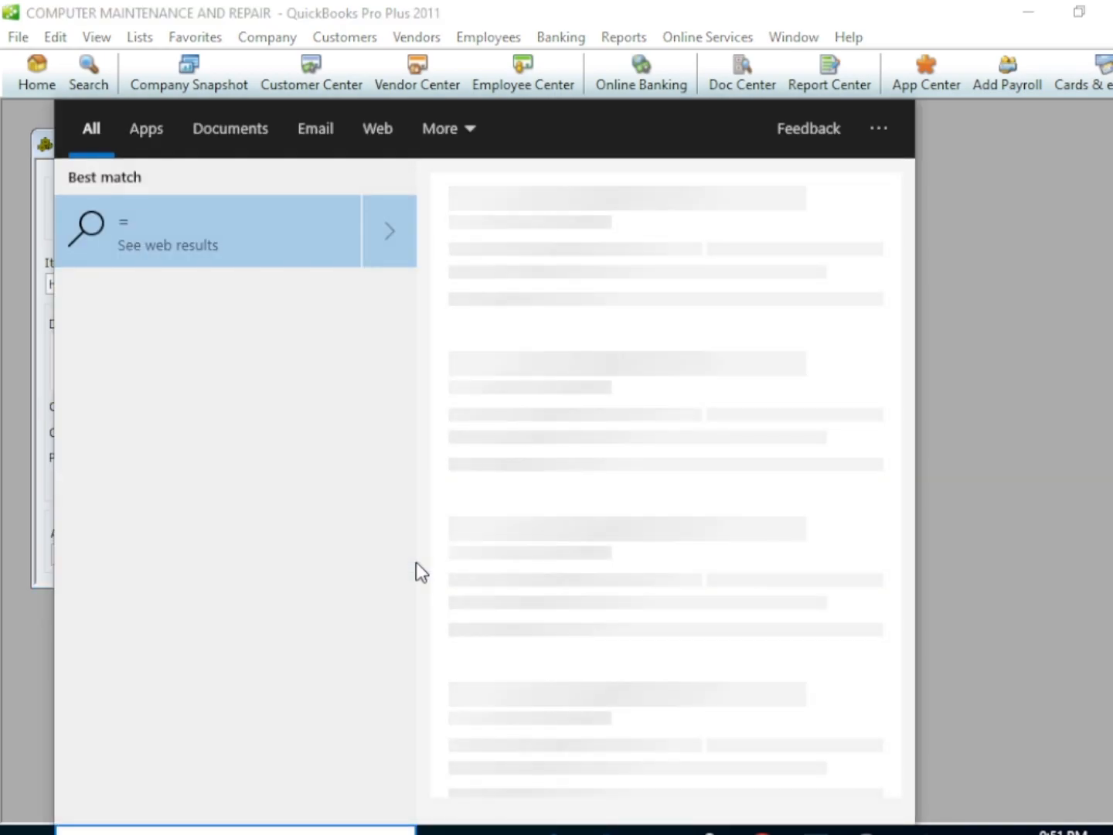
key("BackSpace")
left_click(804, 520)
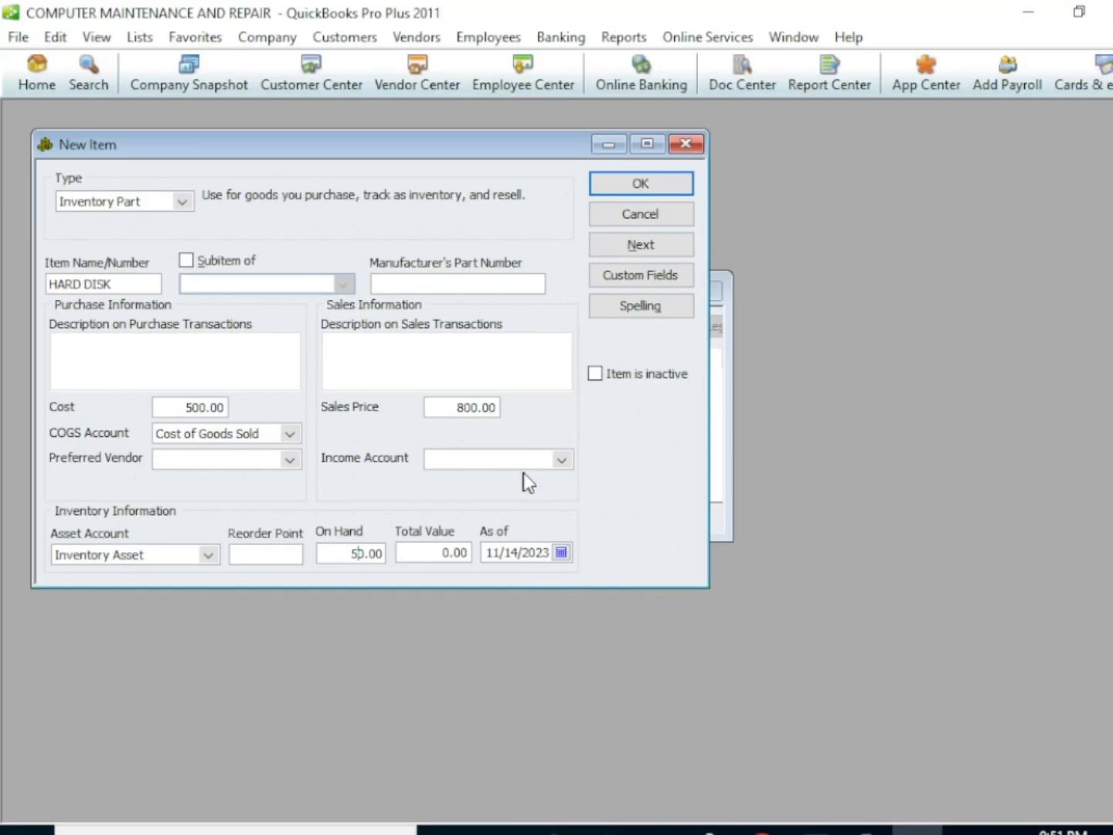
Assign the income account Sales - Hardware to the HARD DISK item and save it
left_click(564, 461)
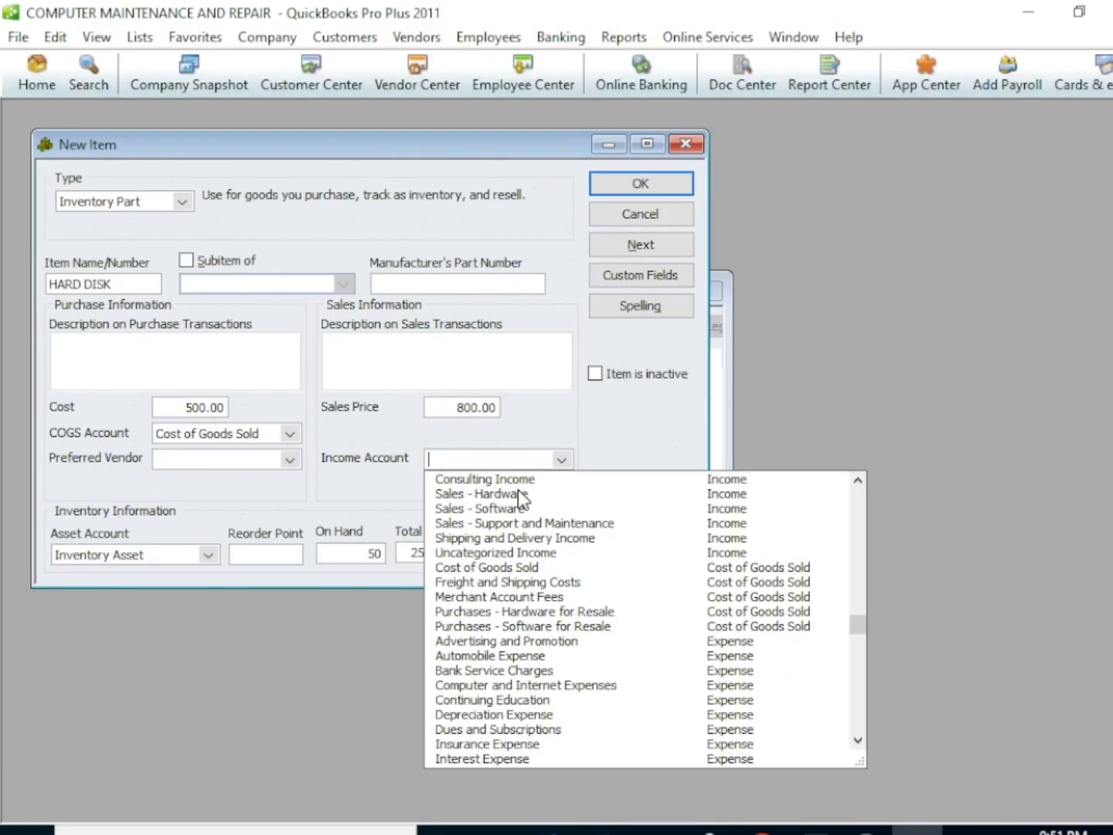
left_click(518, 494)
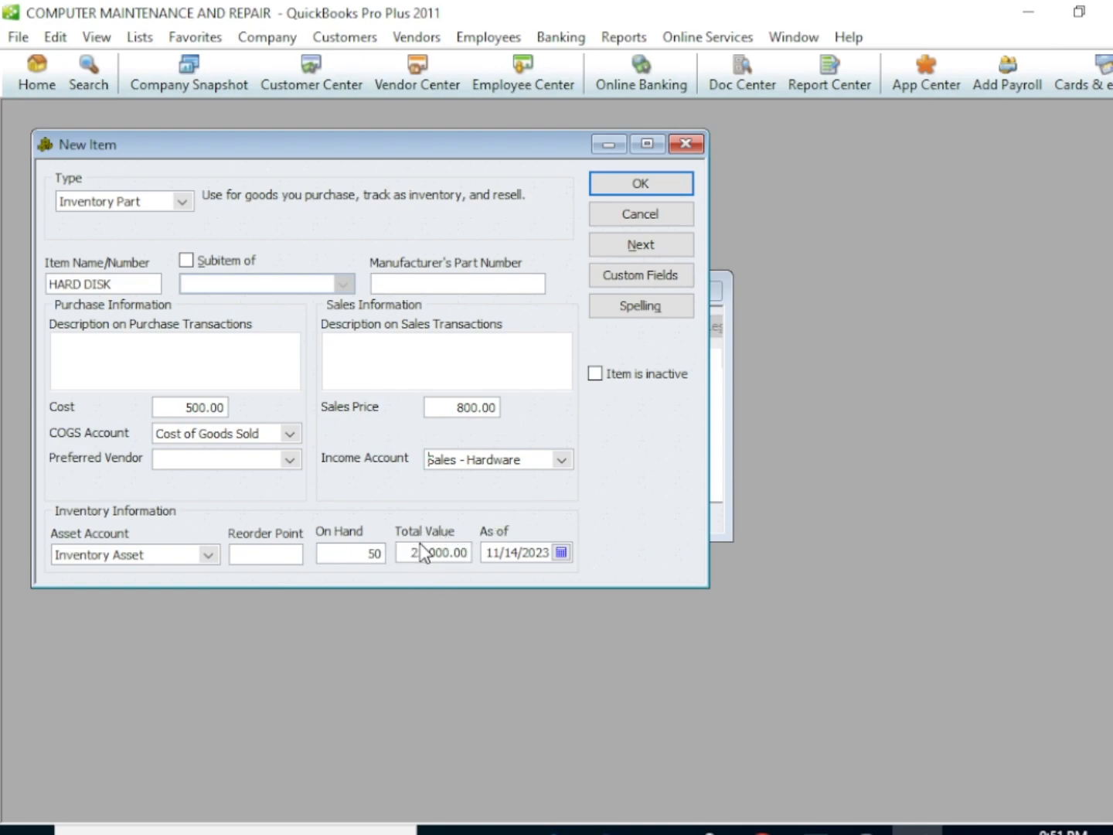
left_click(625, 190)
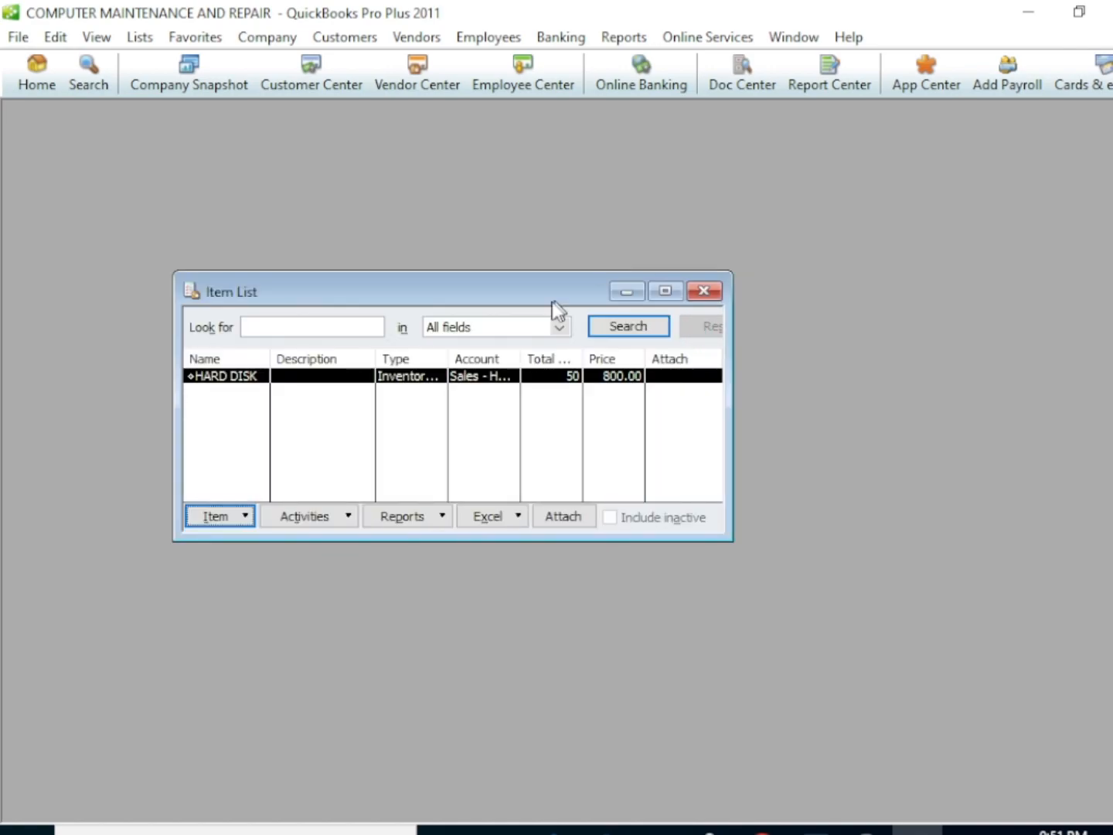
Start another new item of type Inventory Part and name it KEYBOARD
left_click(246, 517)
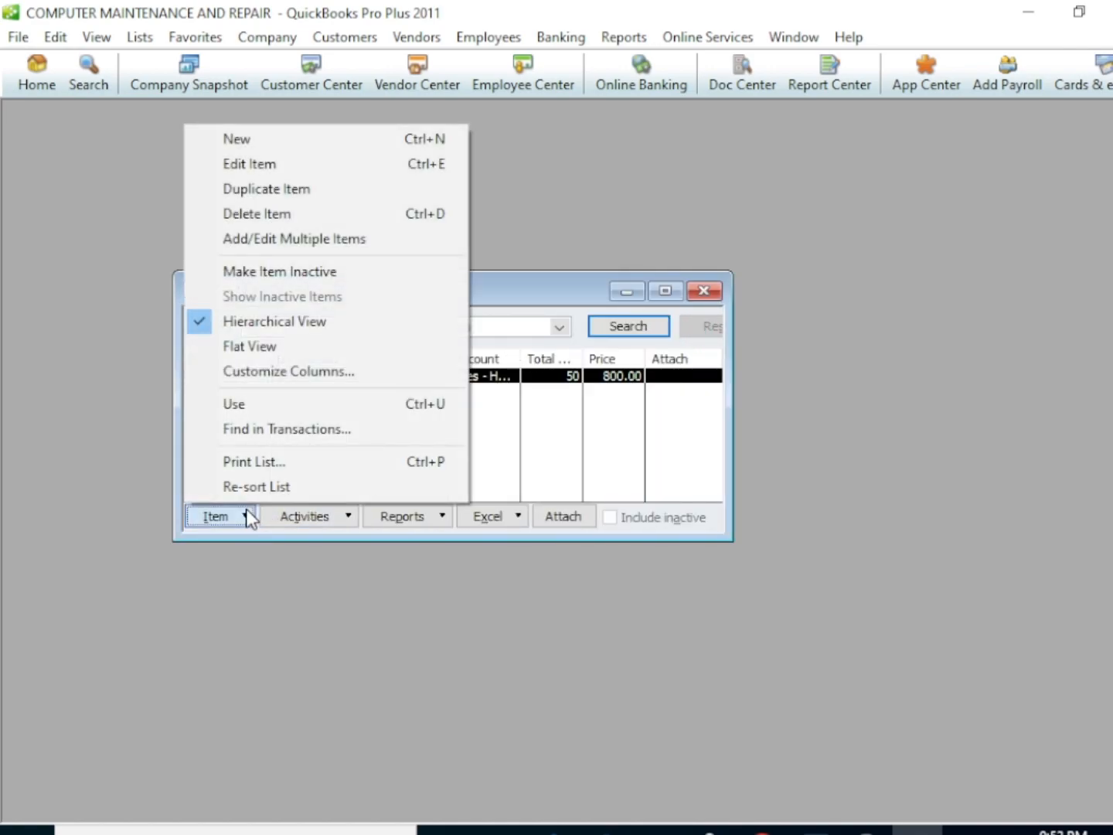
left_click(264, 145)
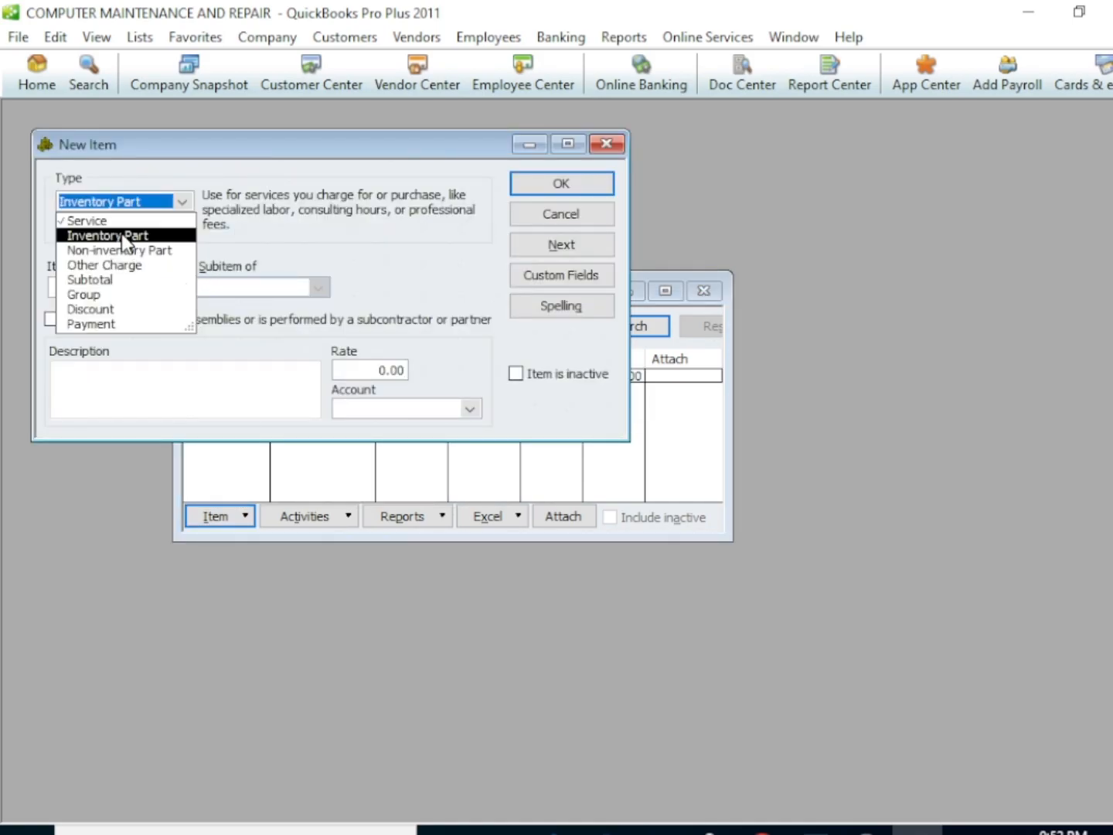
left_click(124, 235)
left_click(100, 282)
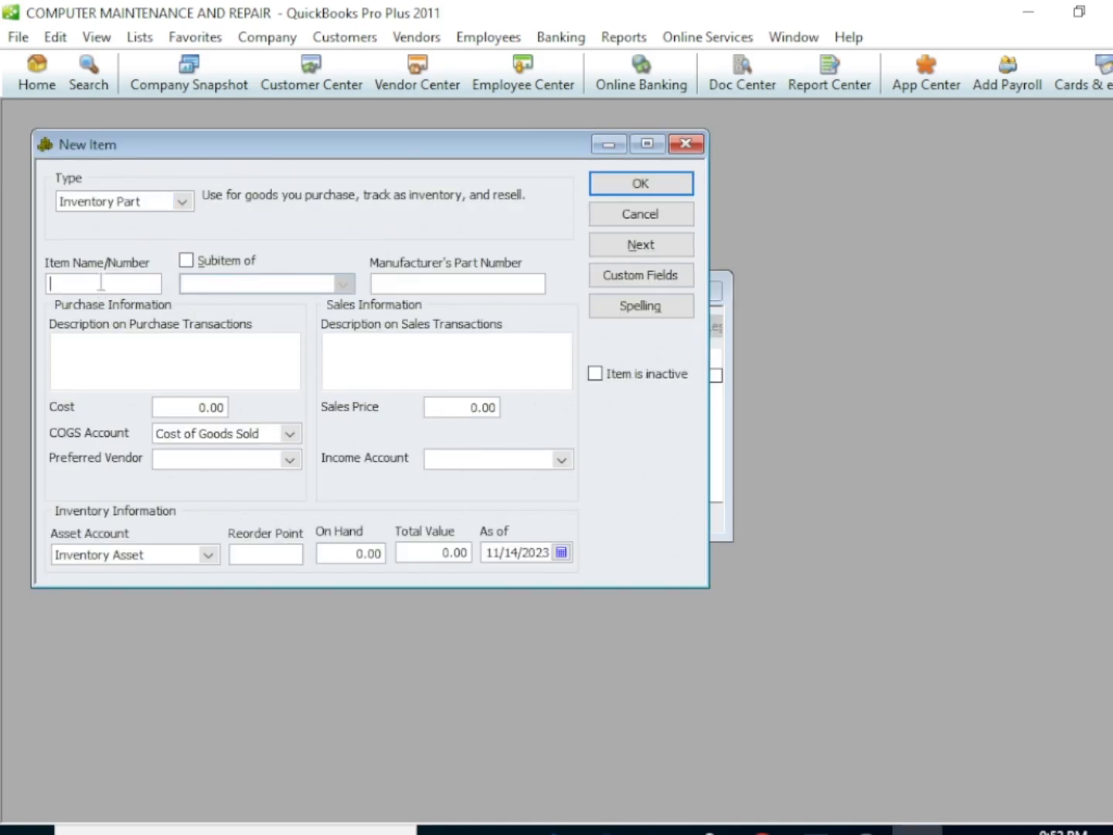
type("KEYBORD")
key("BackSpace")
key("BackSpace")
key("BackSpace")
type("OARD")
Set the KEYBOARD item's cost to 1000, its sales price to 1500 and its quantity on hand to 10
left_click(192, 406)
type("100")
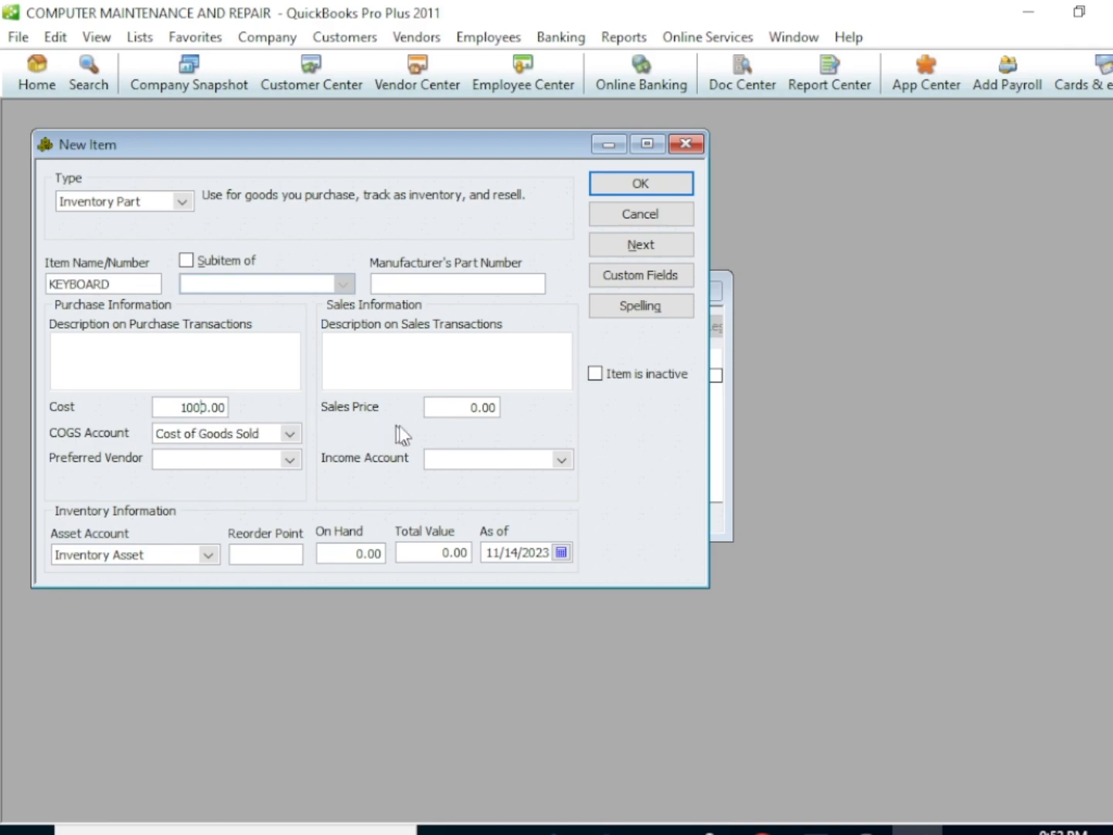
left_click(457, 407)
type("150")
left_click(341, 553)
type("1")
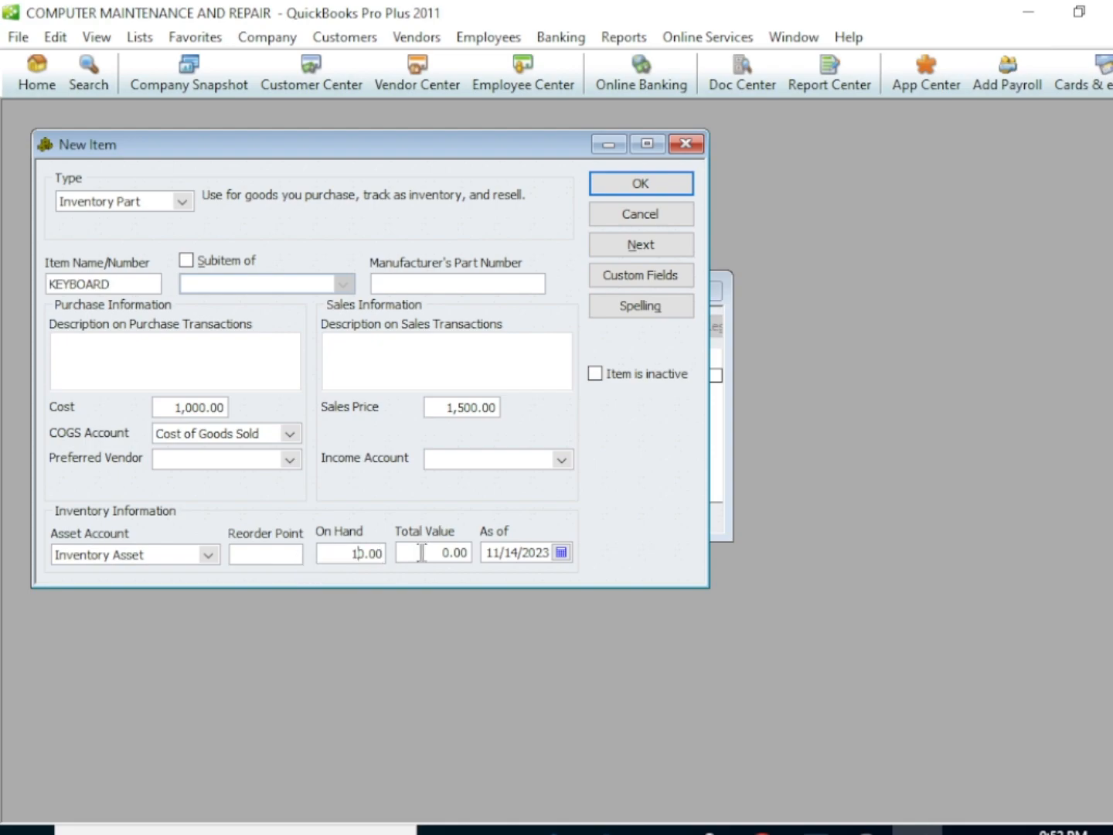
Assign the income account Sales - Hardware to the KEYBOARD item, save it and close the Item List
left_click(564, 459)
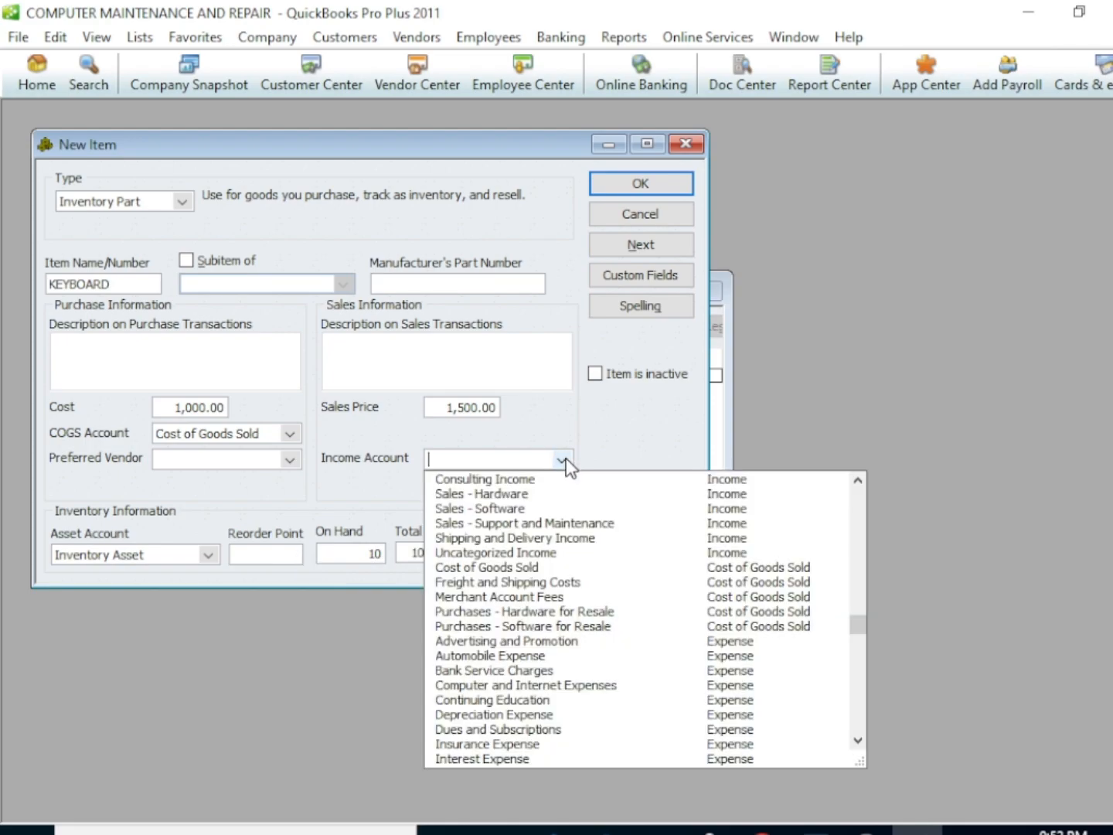
left_click(491, 495)
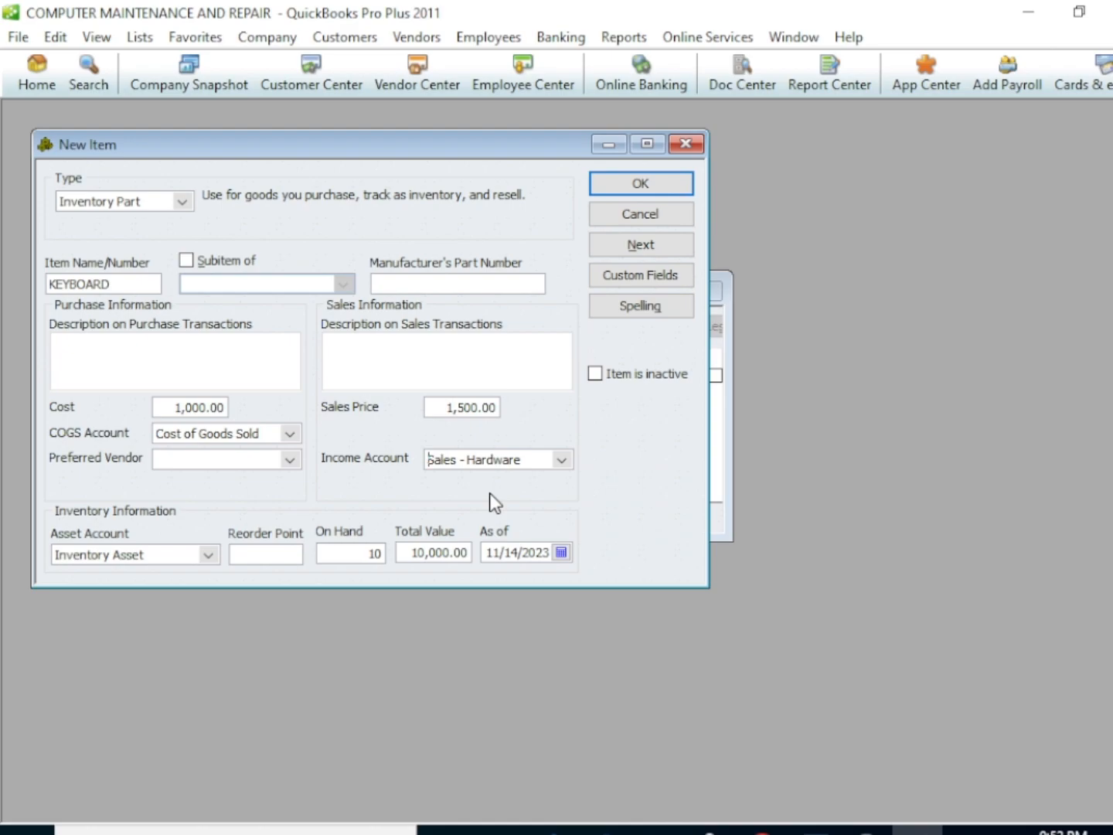
left_click(636, 184)
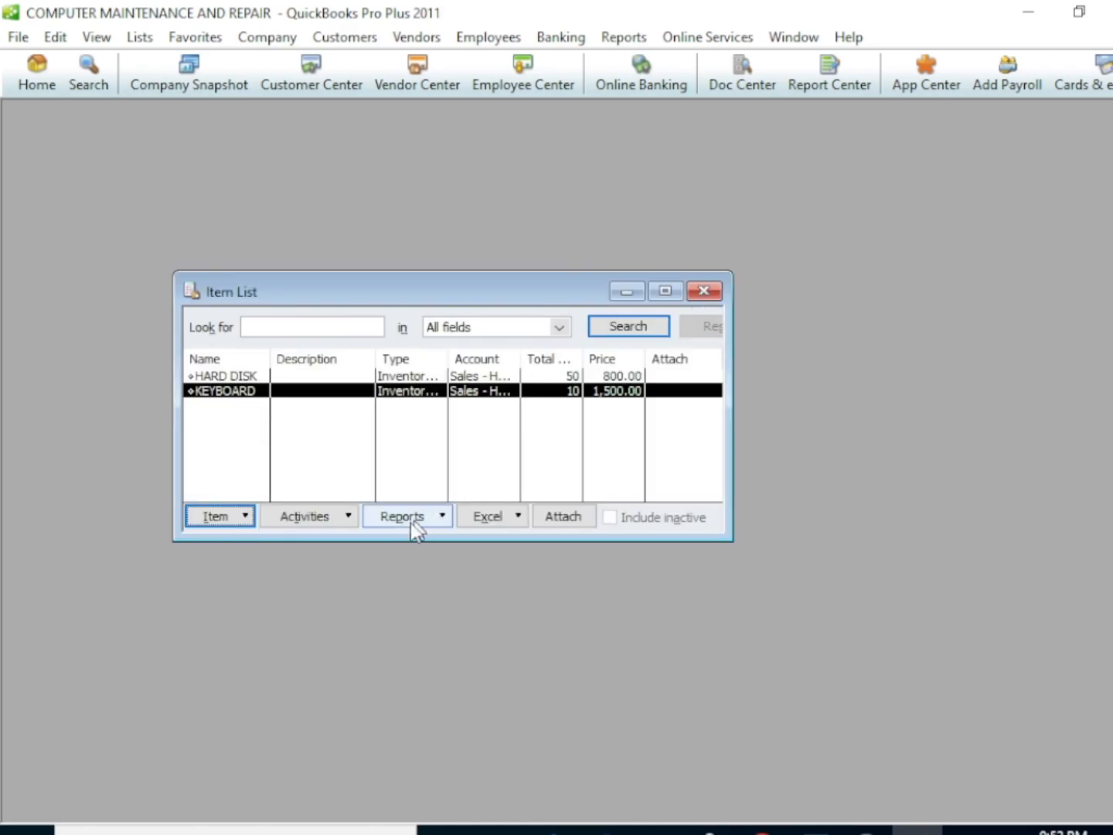
left_click(706, 293)
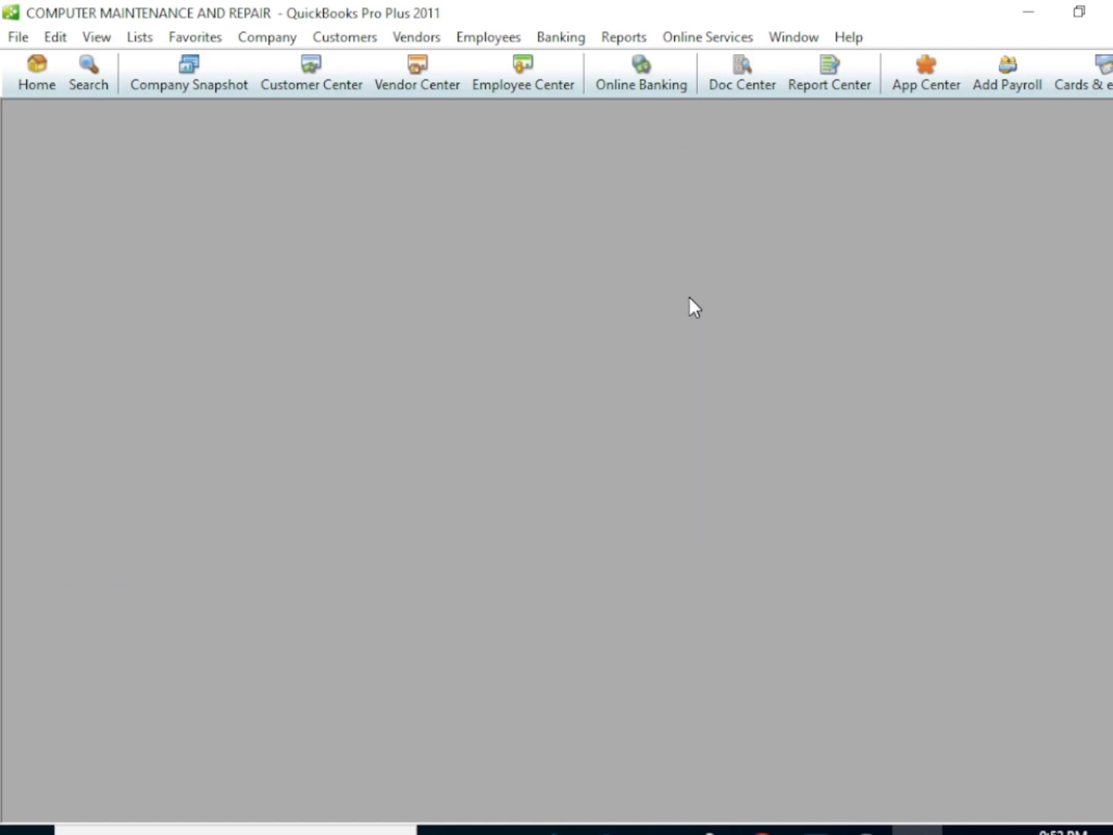
Start entering a new bill from the home page and select the existing vendor
left_click(24, 80)
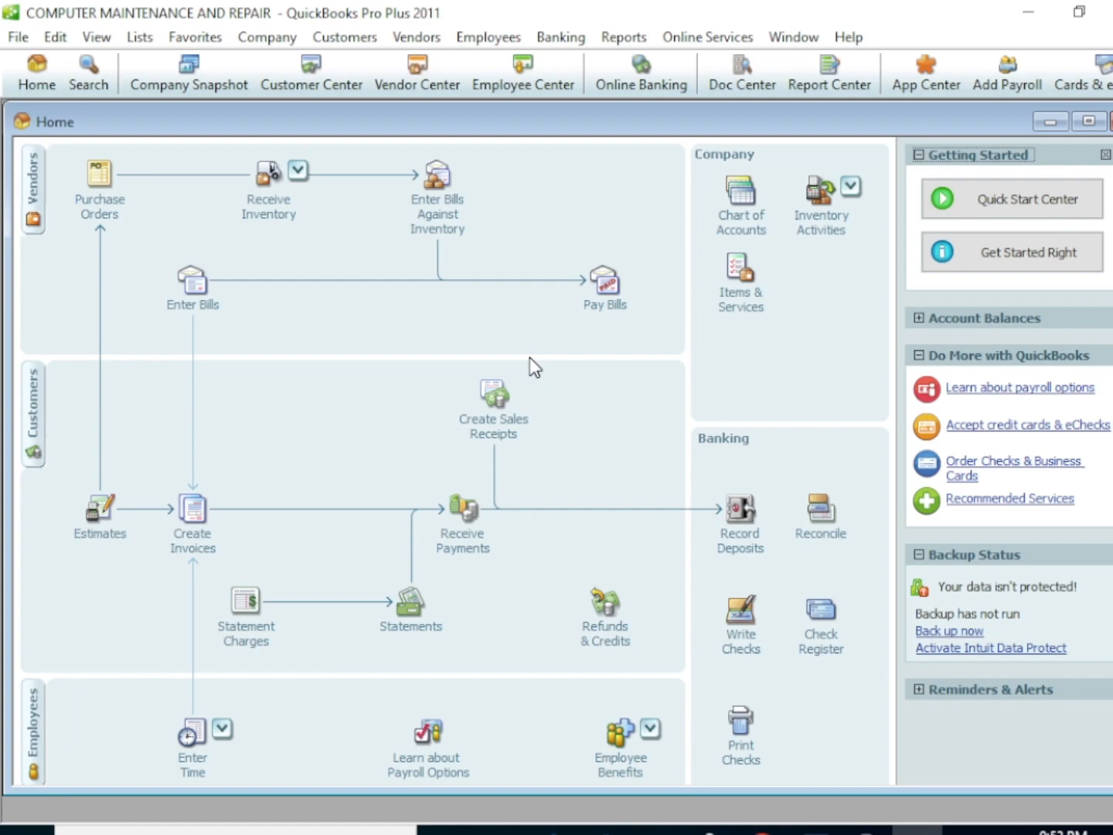
left_click(199, 302)
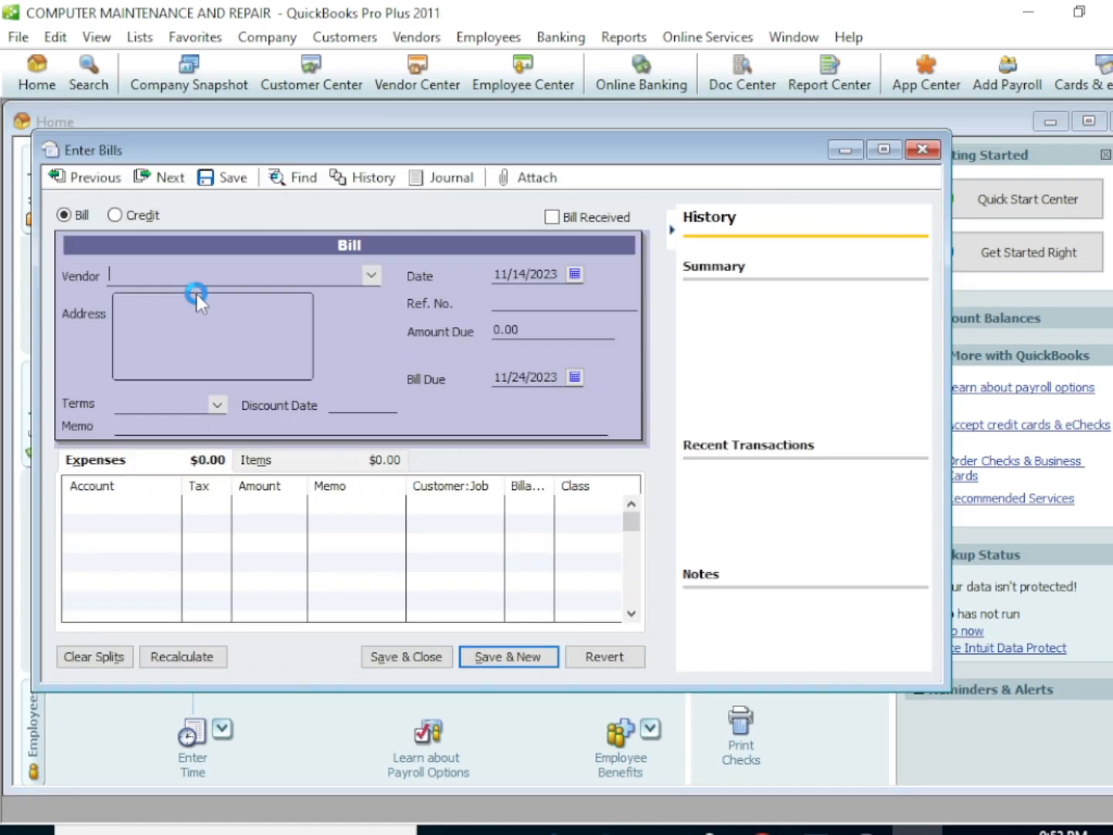
left_click(371, 275)
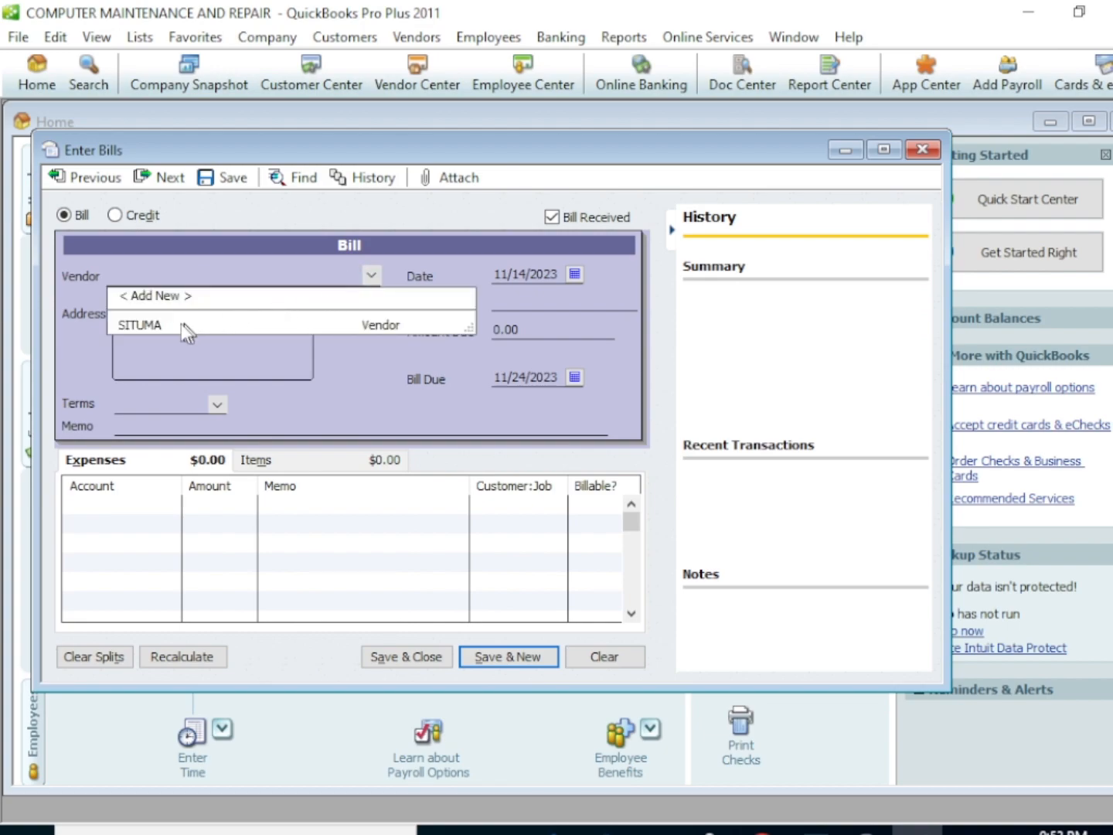
left_click(151, 322)
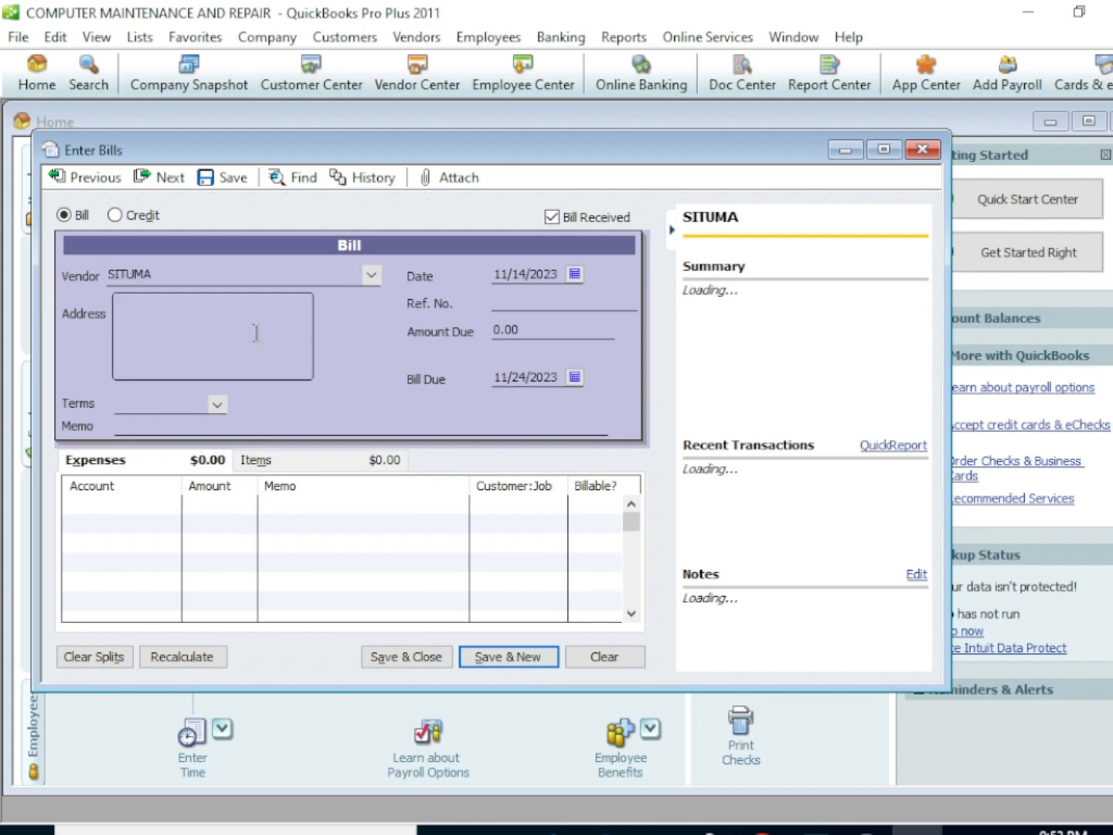
Add the HARD DISK item with a quantity of 3 to the bill, save it and close it
left_click(267, 468)
left_click(143, 505)
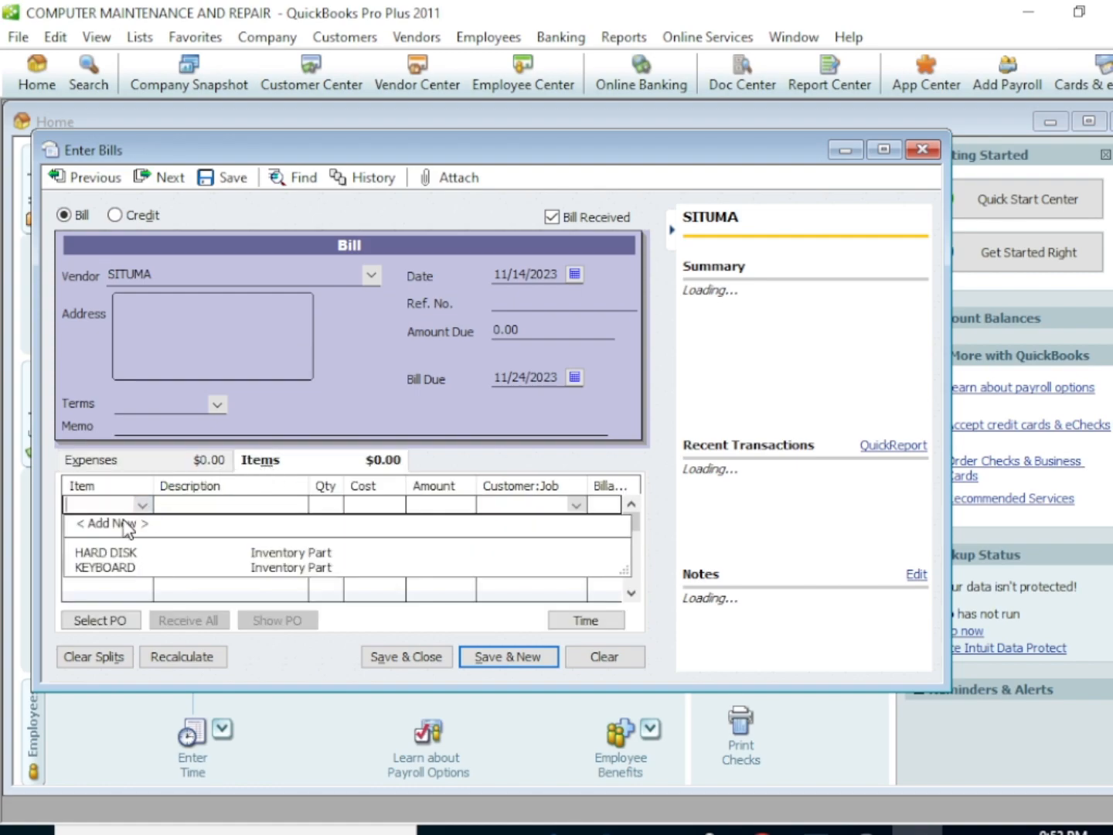
left_click(109, 552)
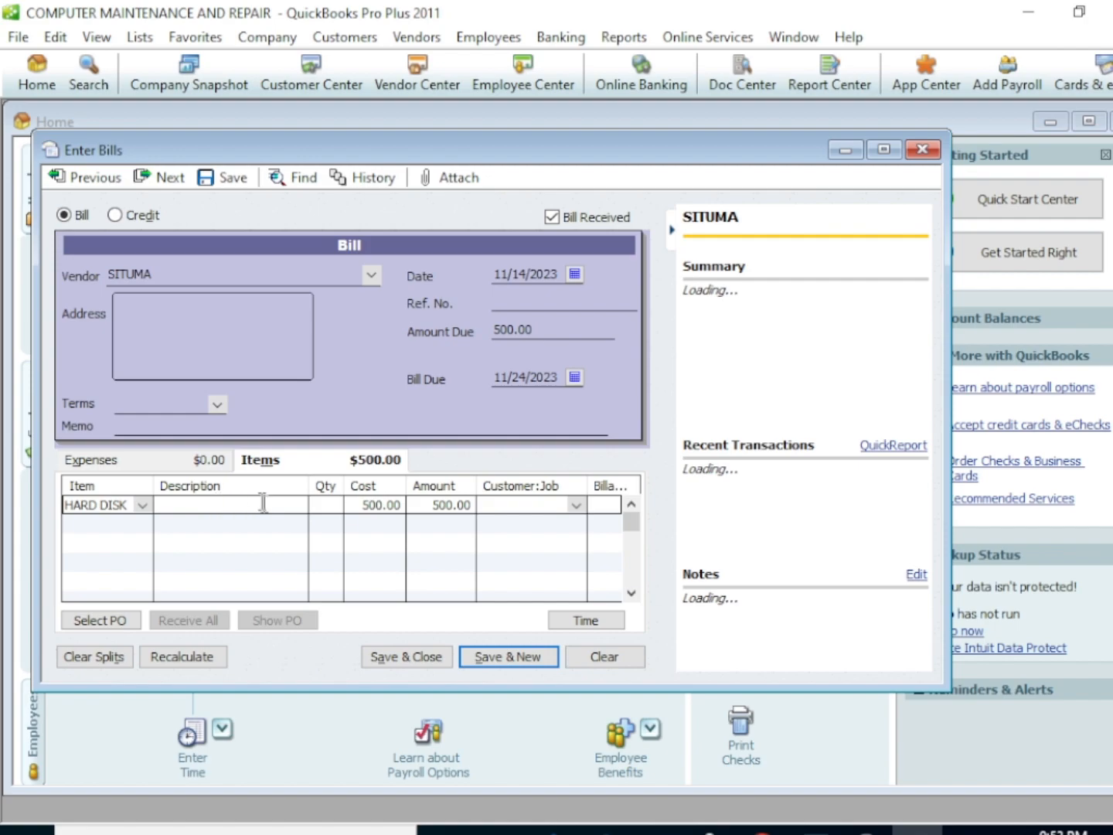
left_click(321, 504)
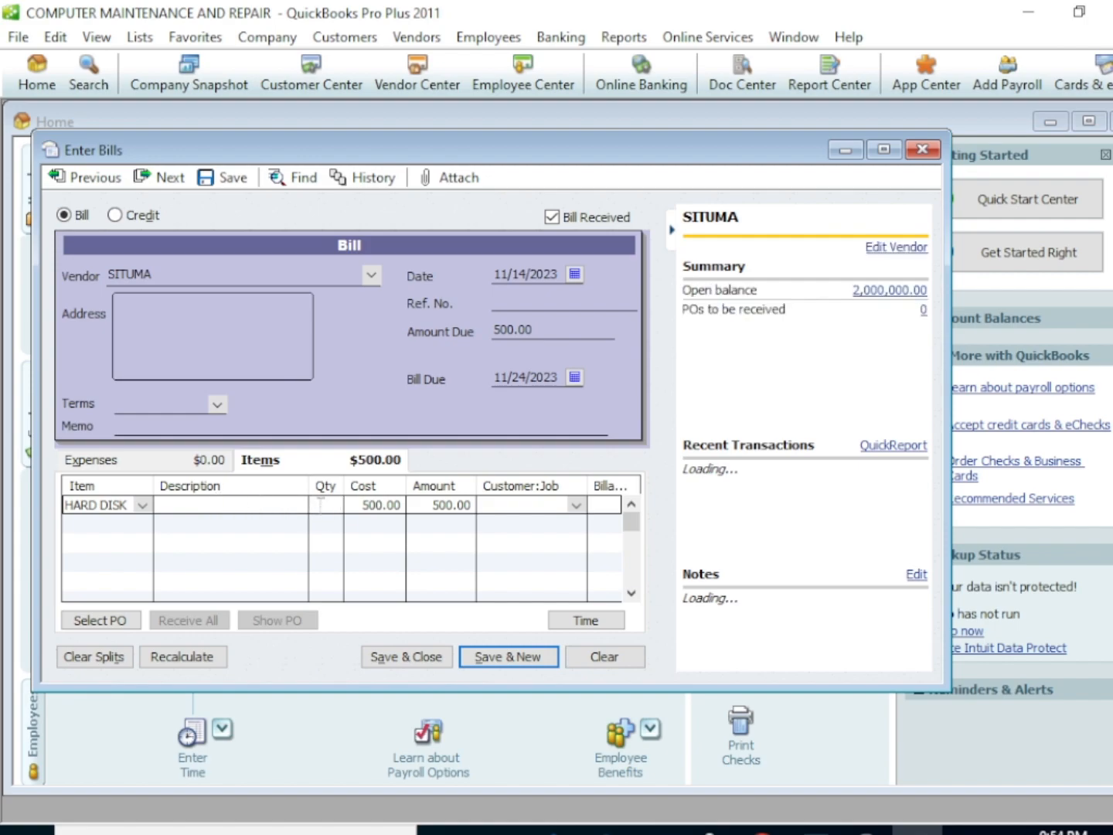
type("3")
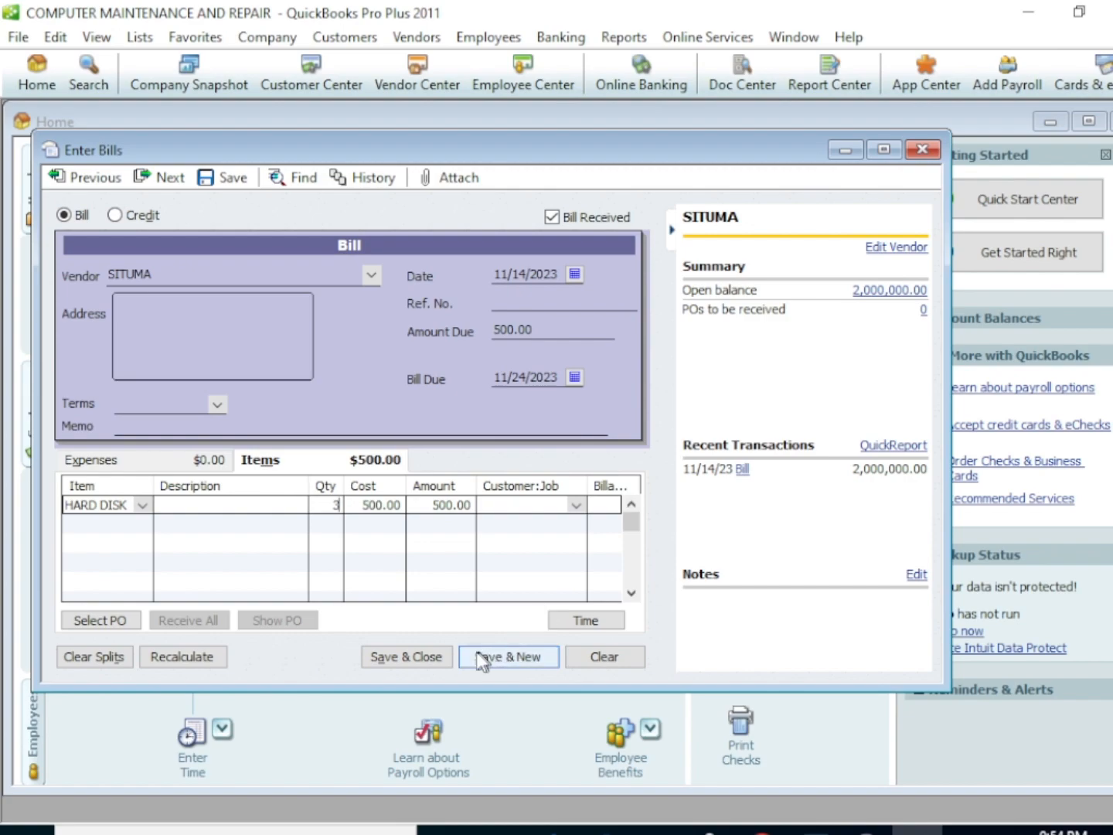
left_click(407, 656)
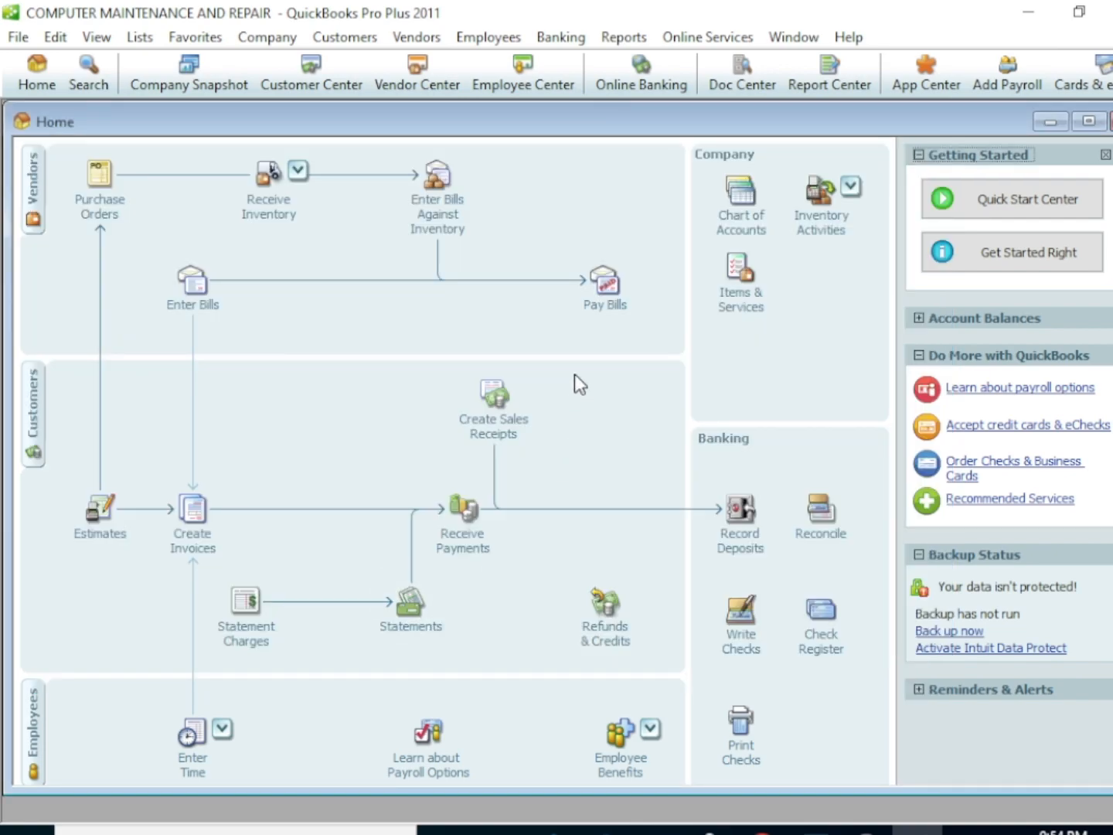
Pay the vendor's 1,500.00 bill from the CASH account and close the payment summary
left_click(607, 284)
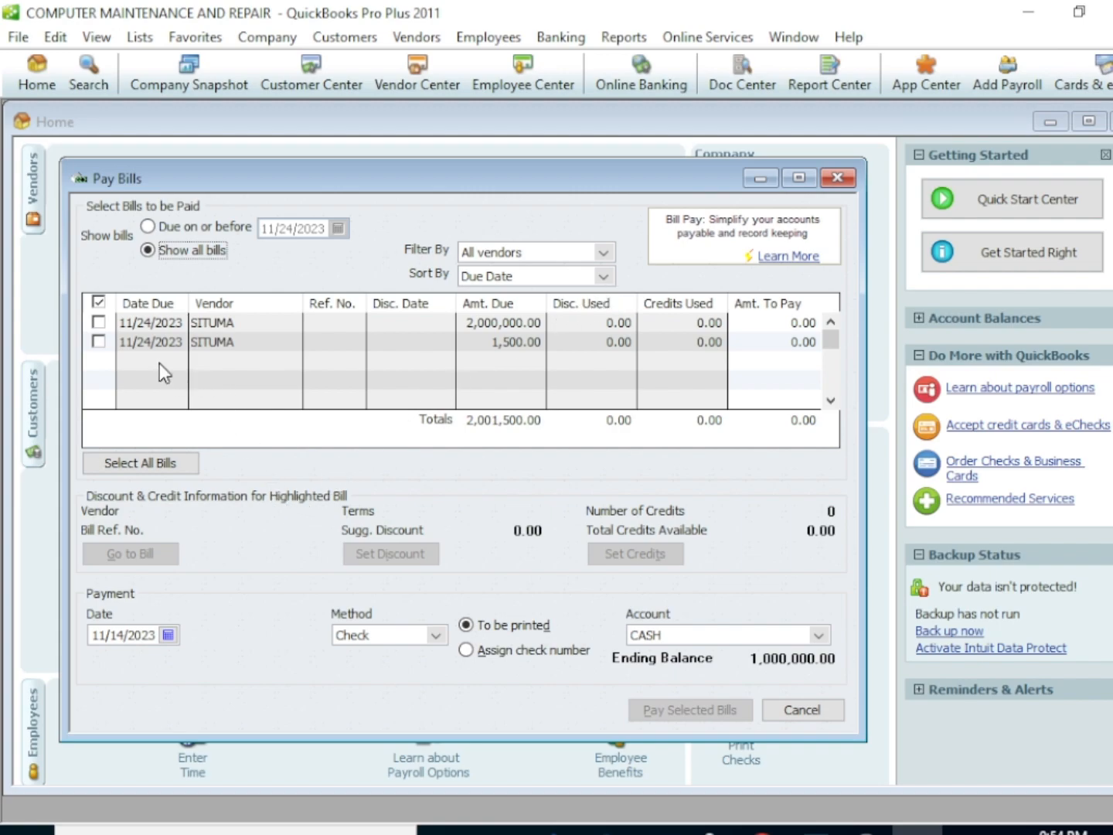
left_click(99, 341)
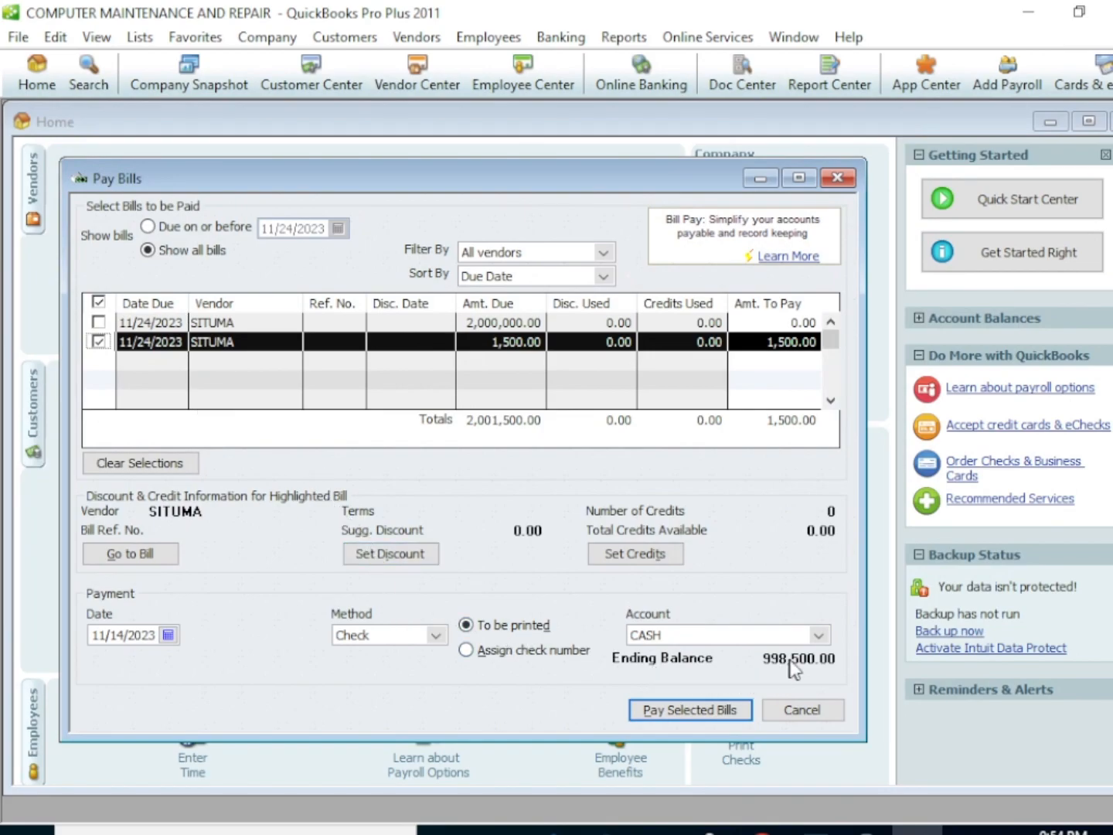
left_click(820, 637)
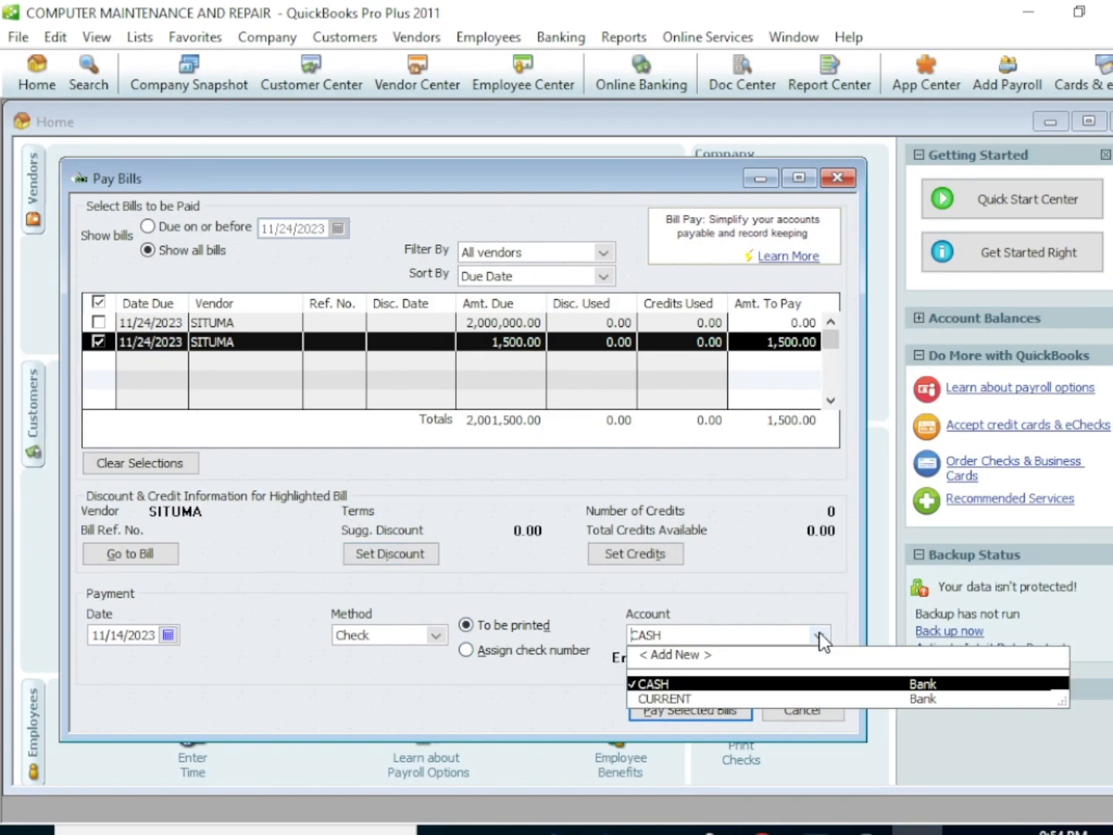
left_click(650, 685)
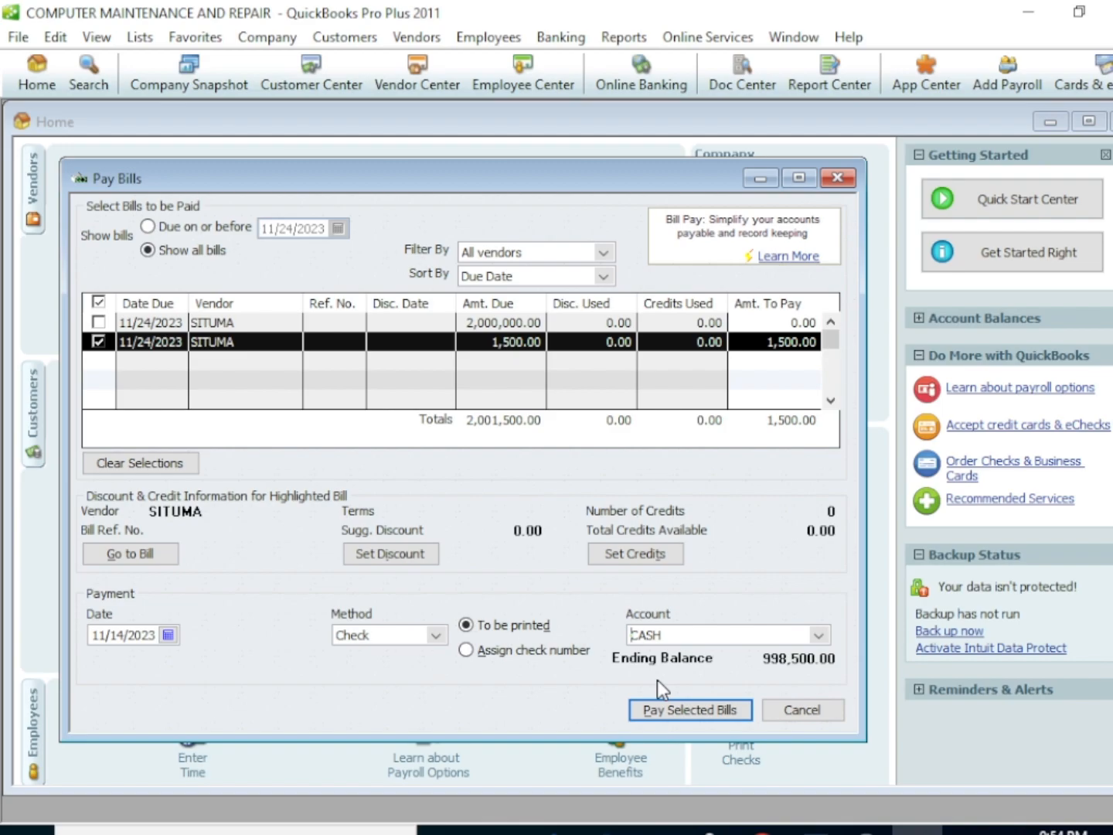
left_click(707, 712)
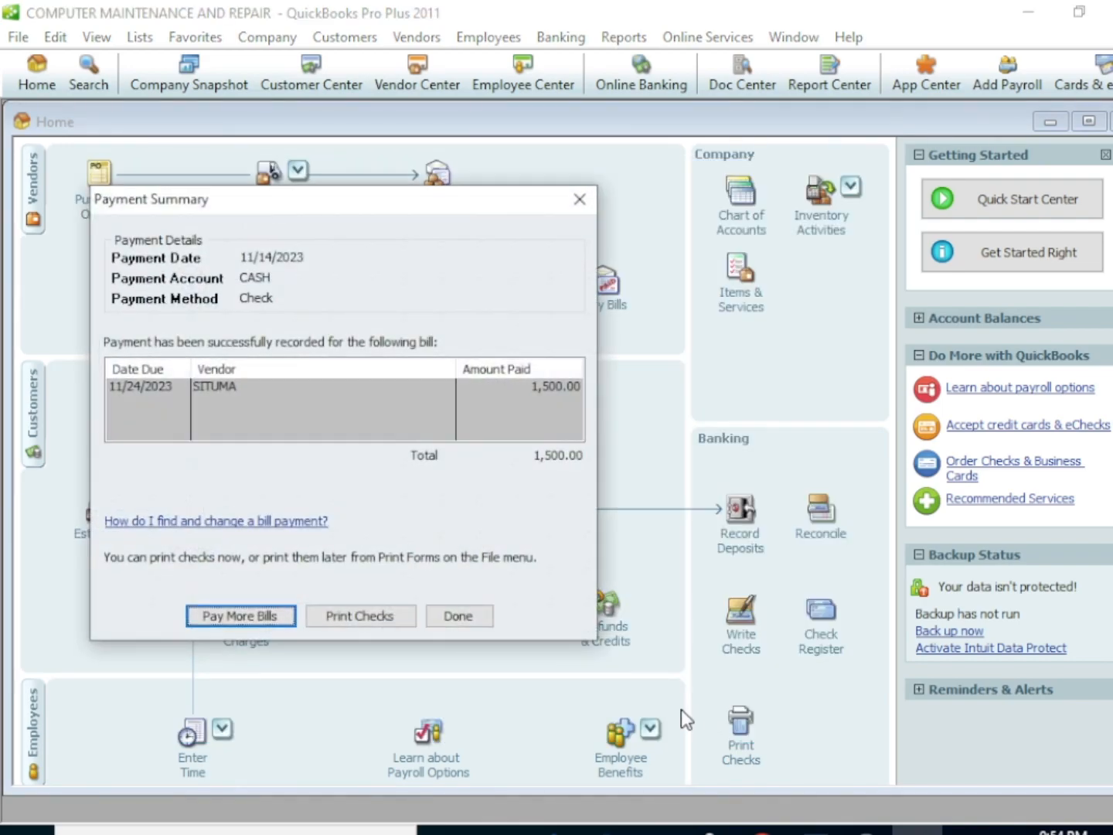
left_click(464, 615)
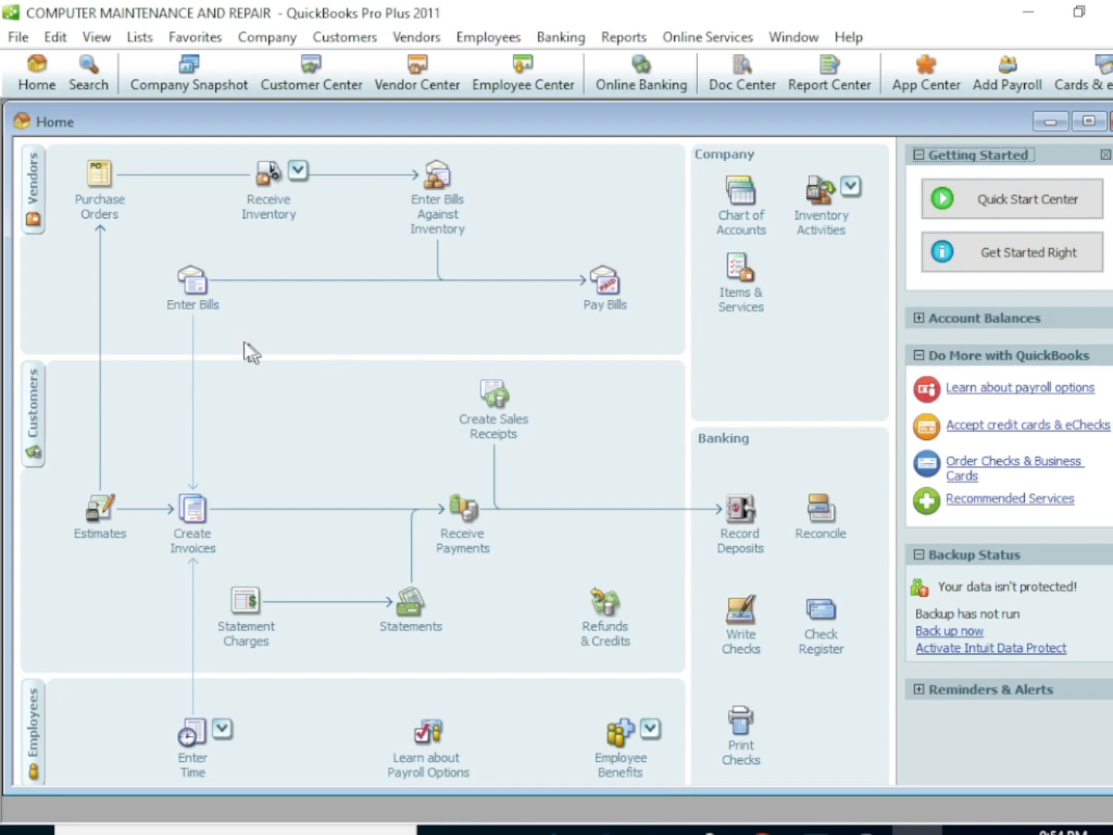
Enter another bill for the existing vendor with 5 units of the HARD DISK item, save it and close it
left_click(205, 297)
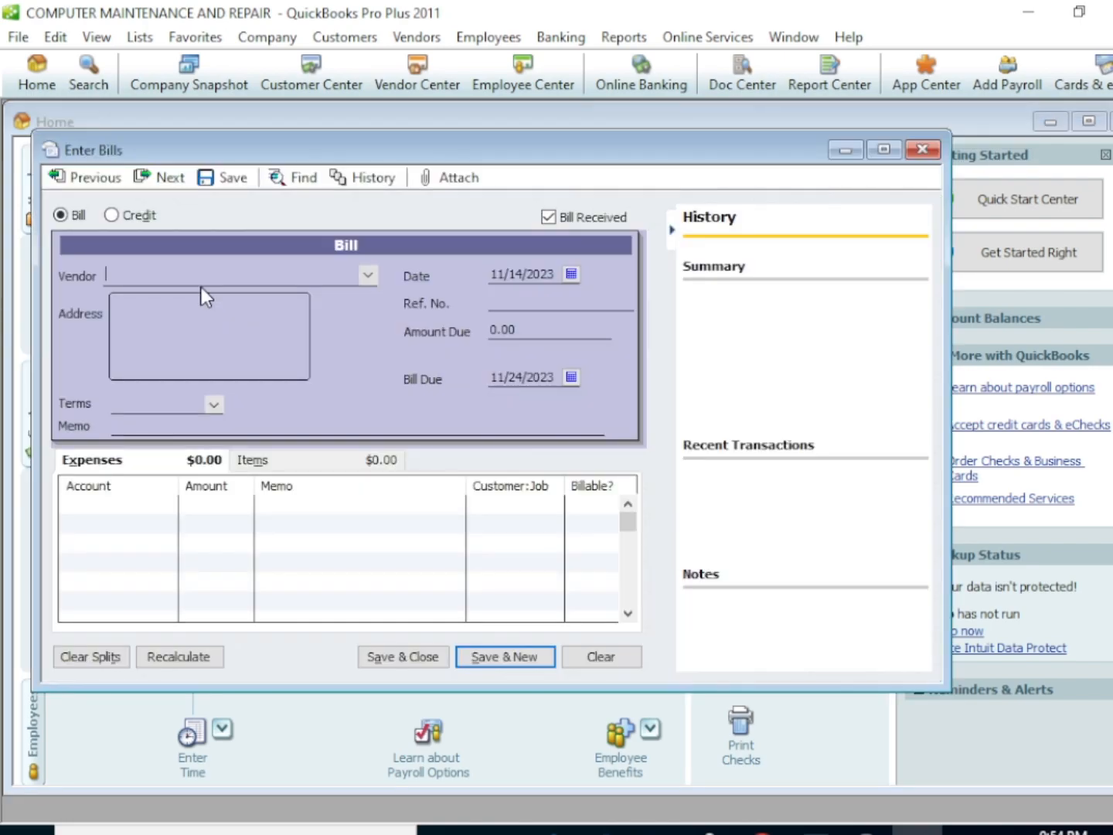
left_click(370, 275)
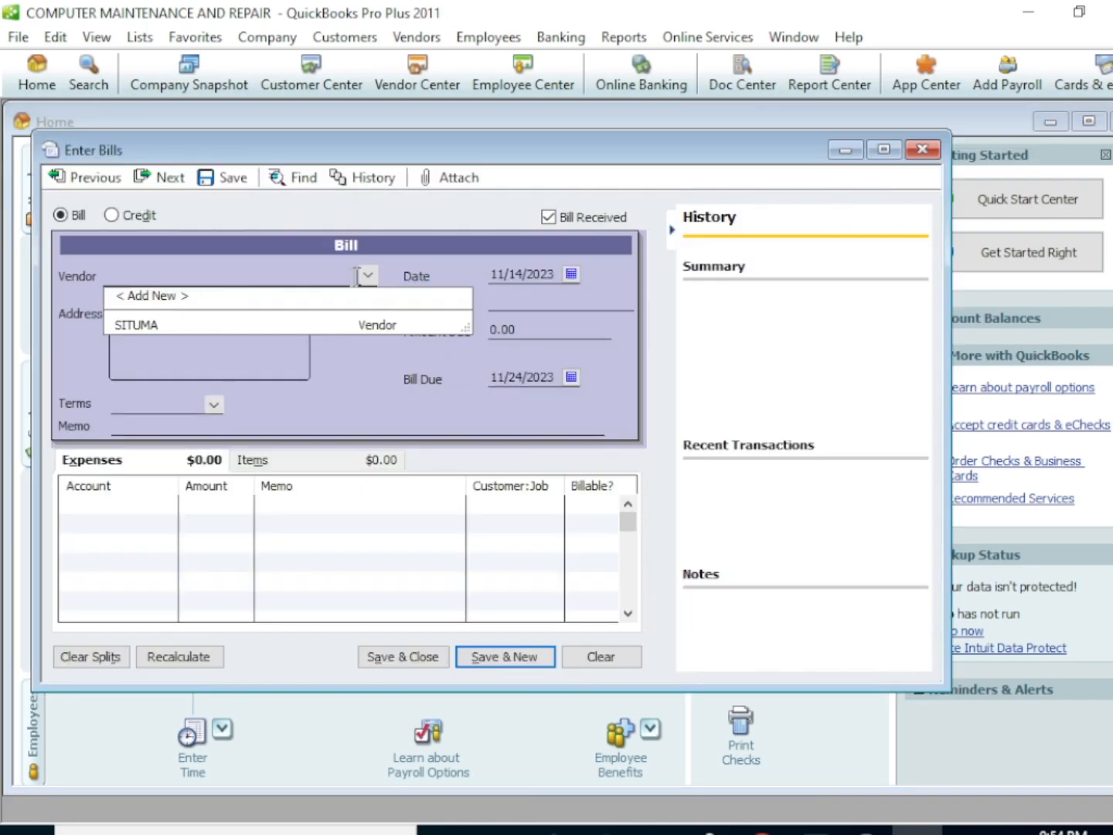
left_click(255, 324)
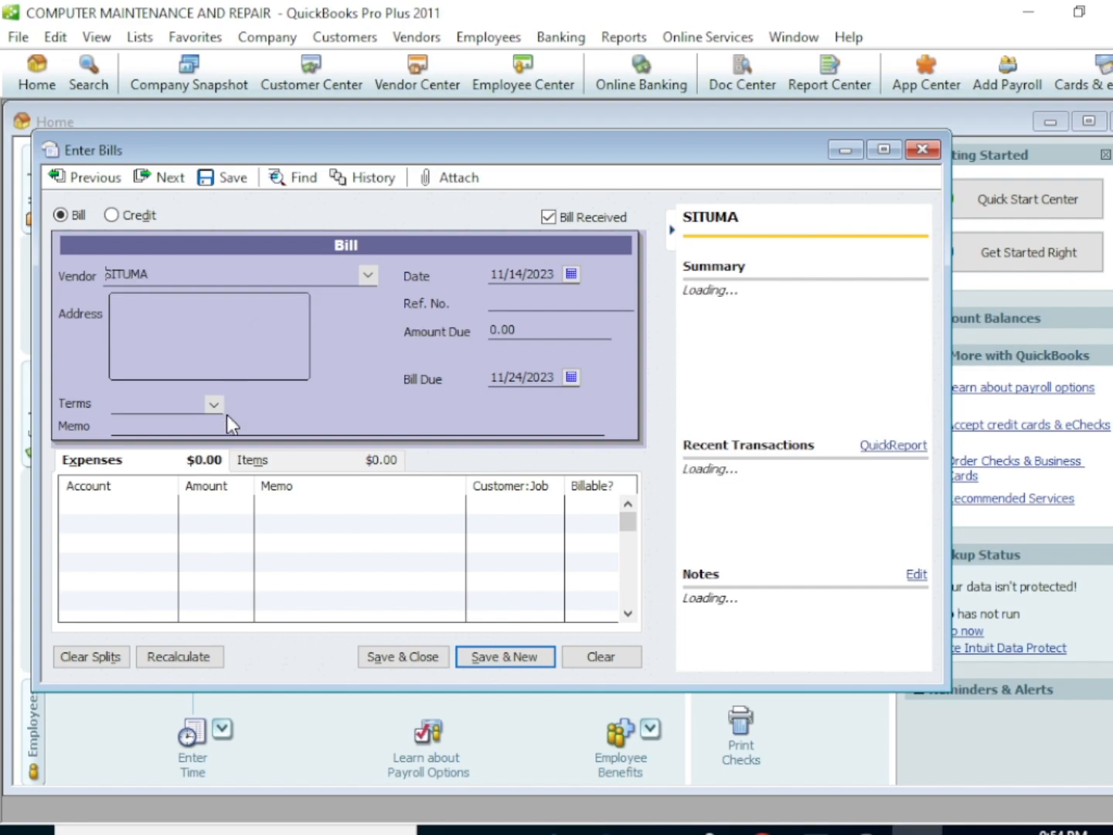
left_click(259, 464)
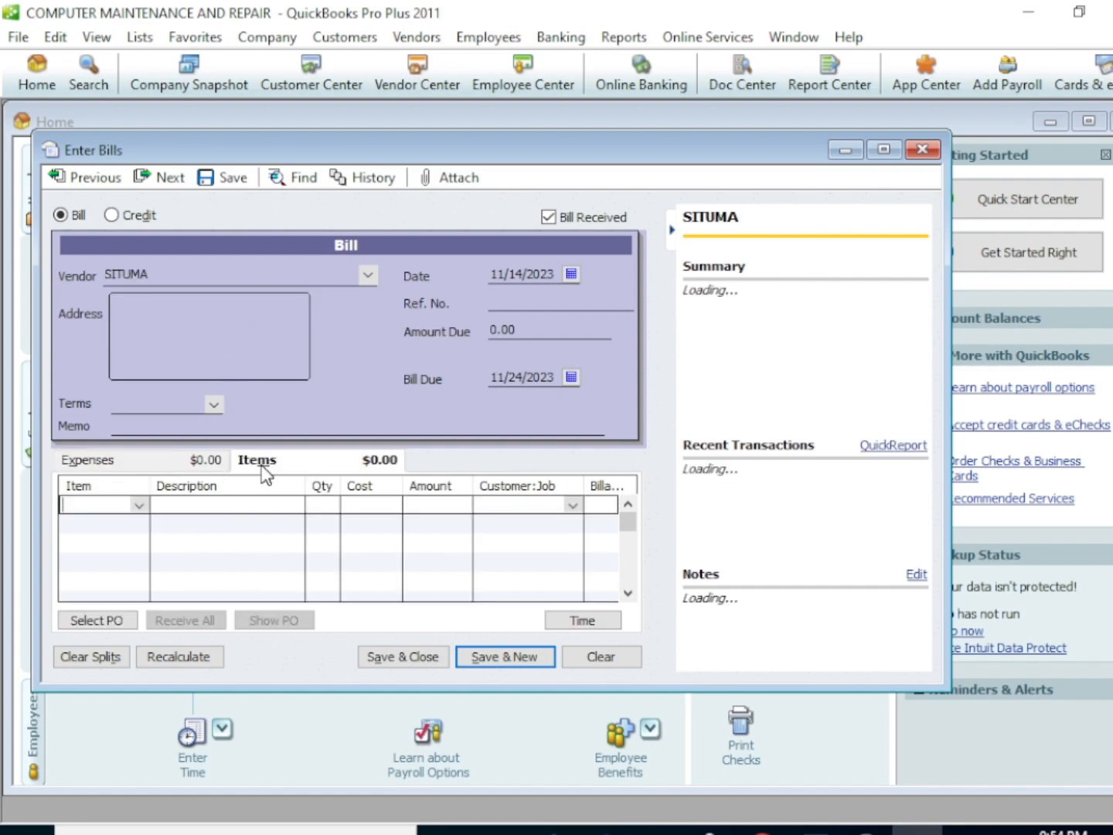
left_click(140, 505)
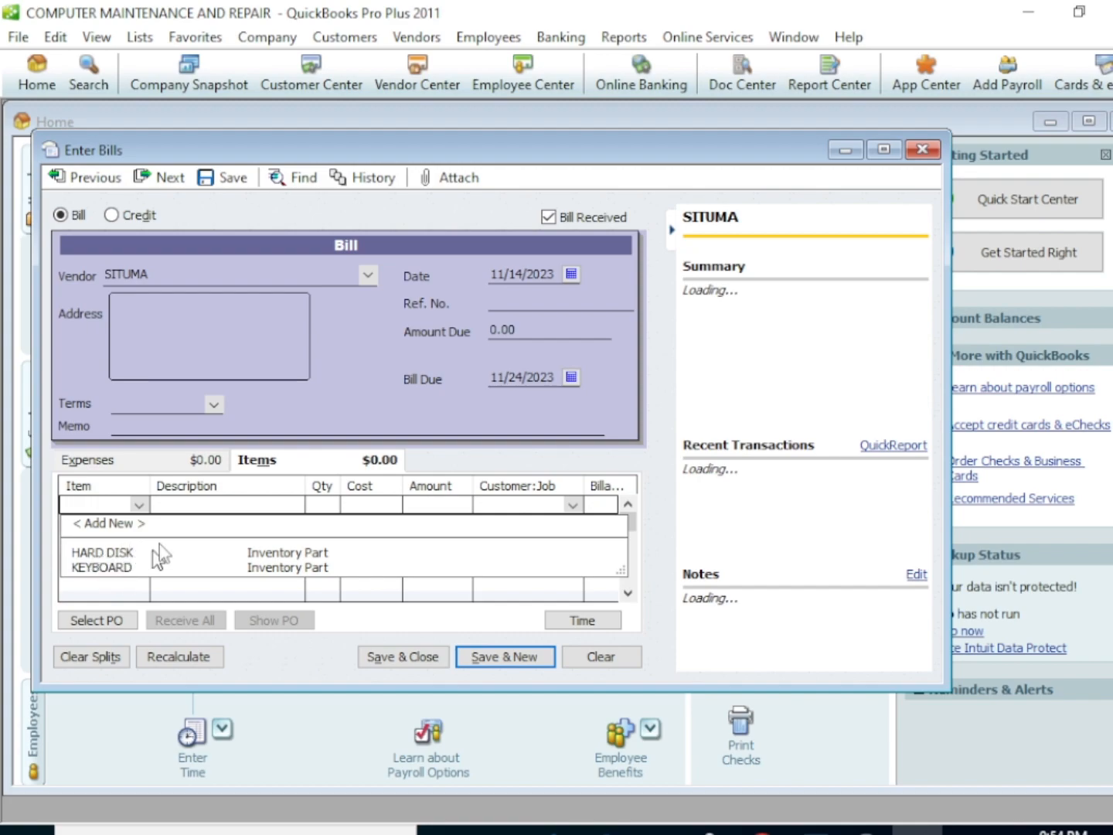
left_click(187, 551)
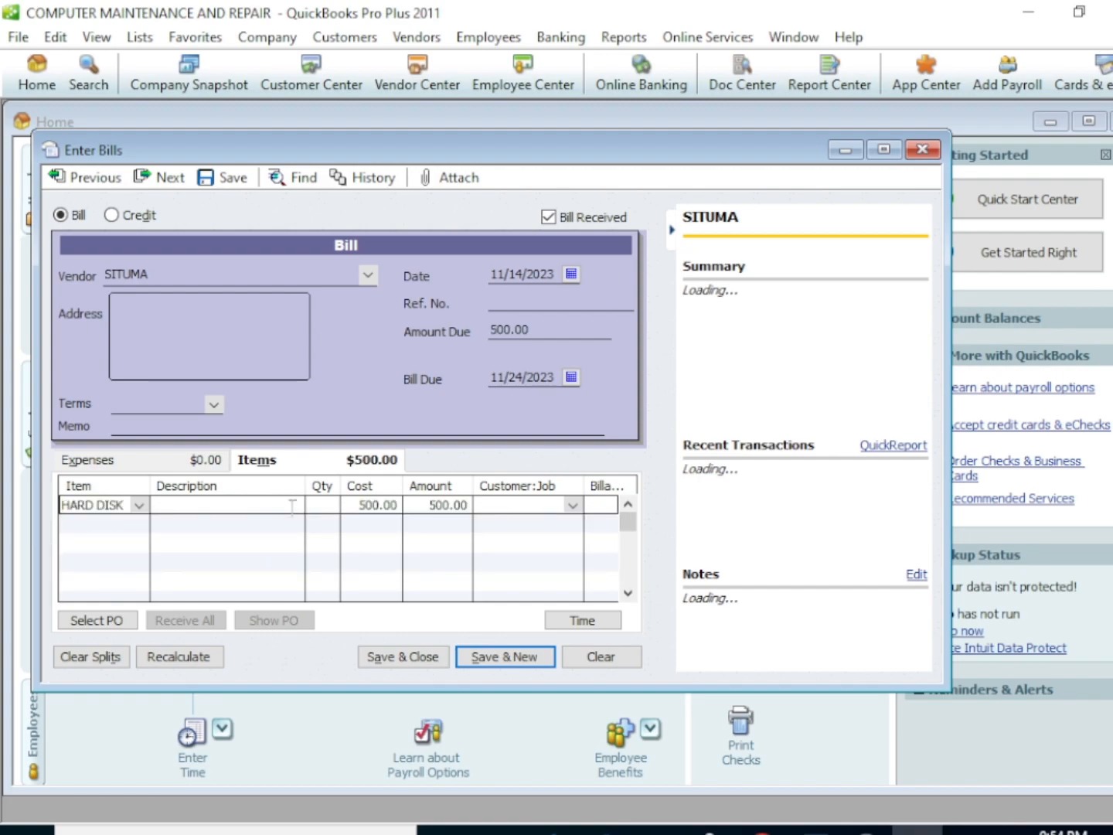
left_click(324, 505)
type("5")
left_click(427, 658)
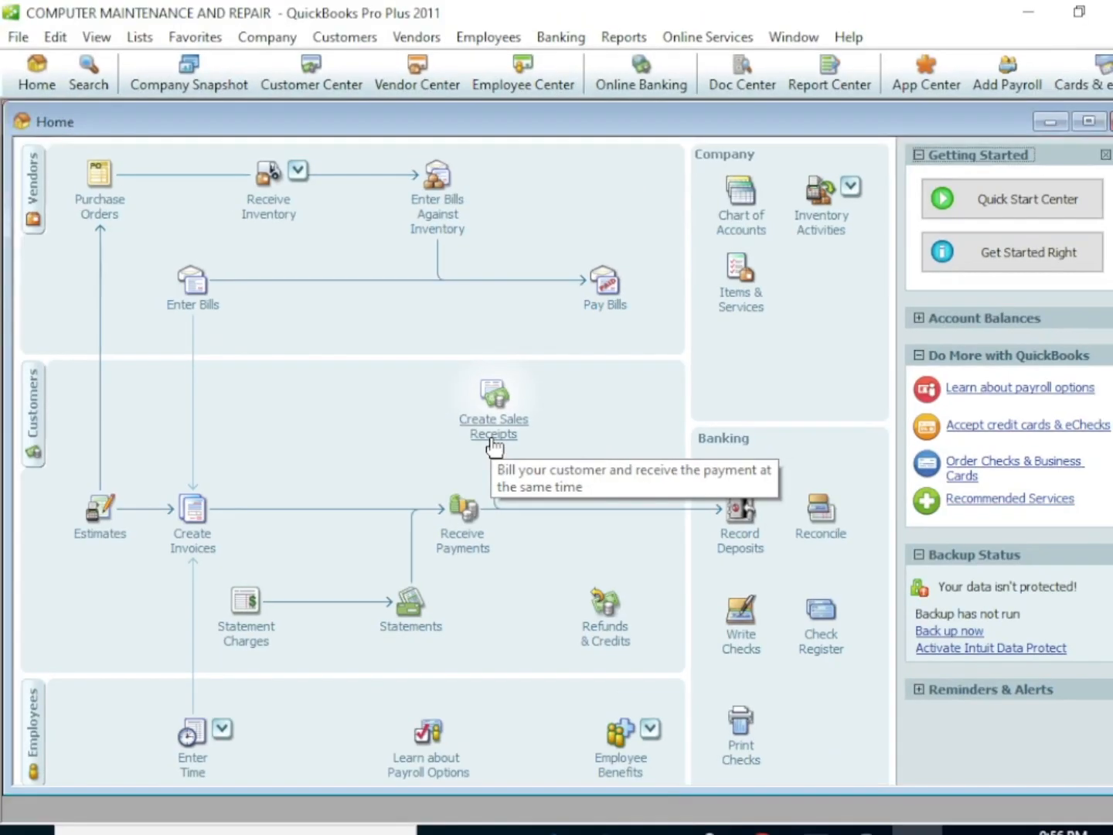
Start a new sales receipt from the home page and select the existing customer
left_click(493, 439)
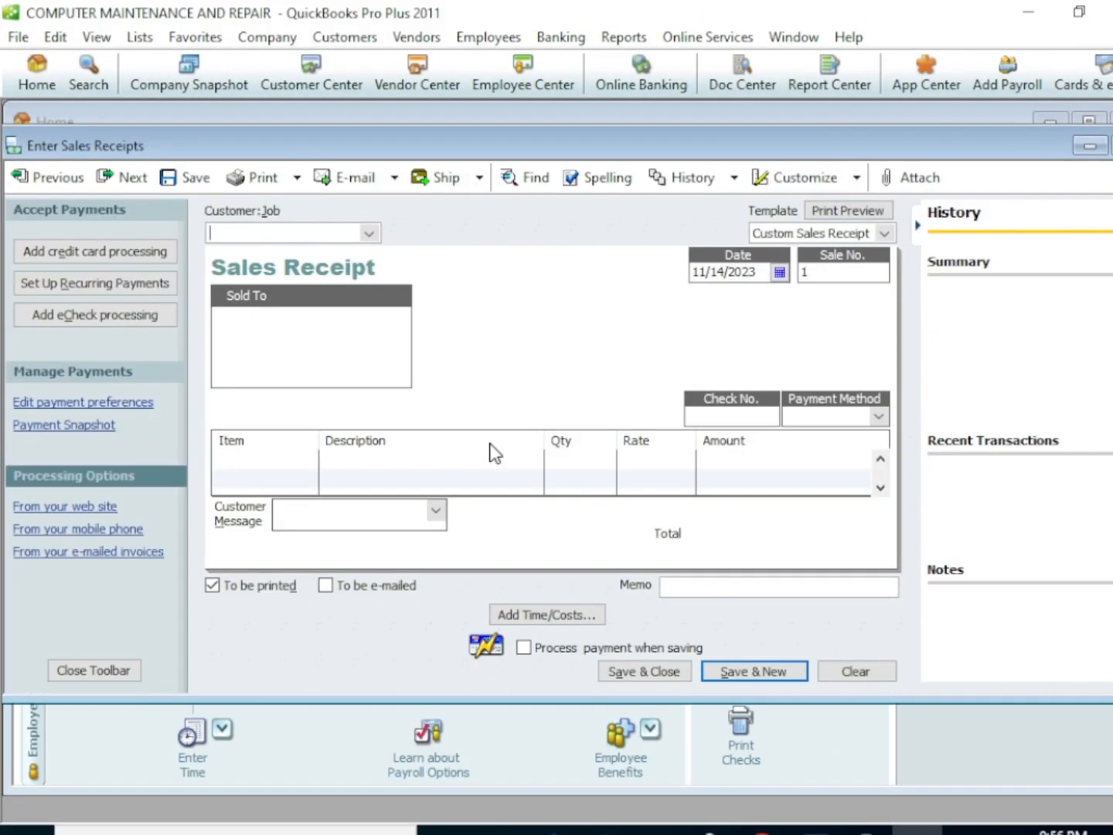
left_click(369, 230)
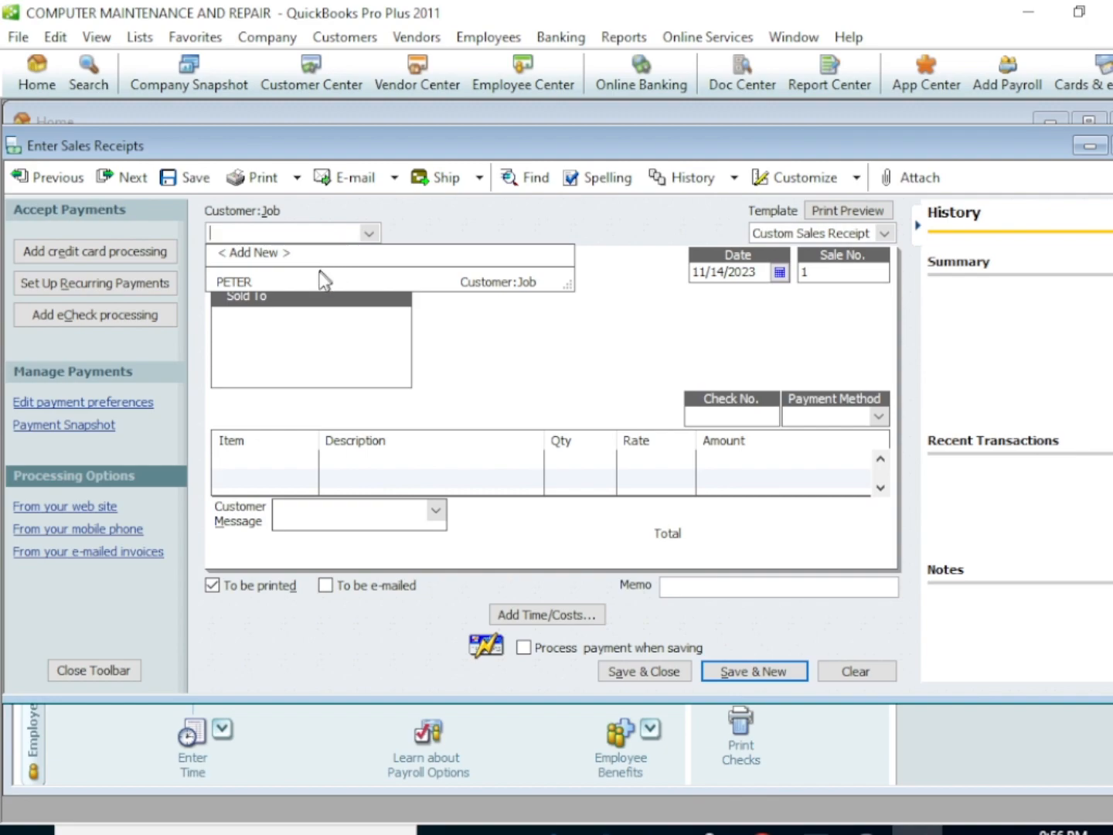
left_click(318, 273)
left_click(370, 234)
left_click(239, 282)
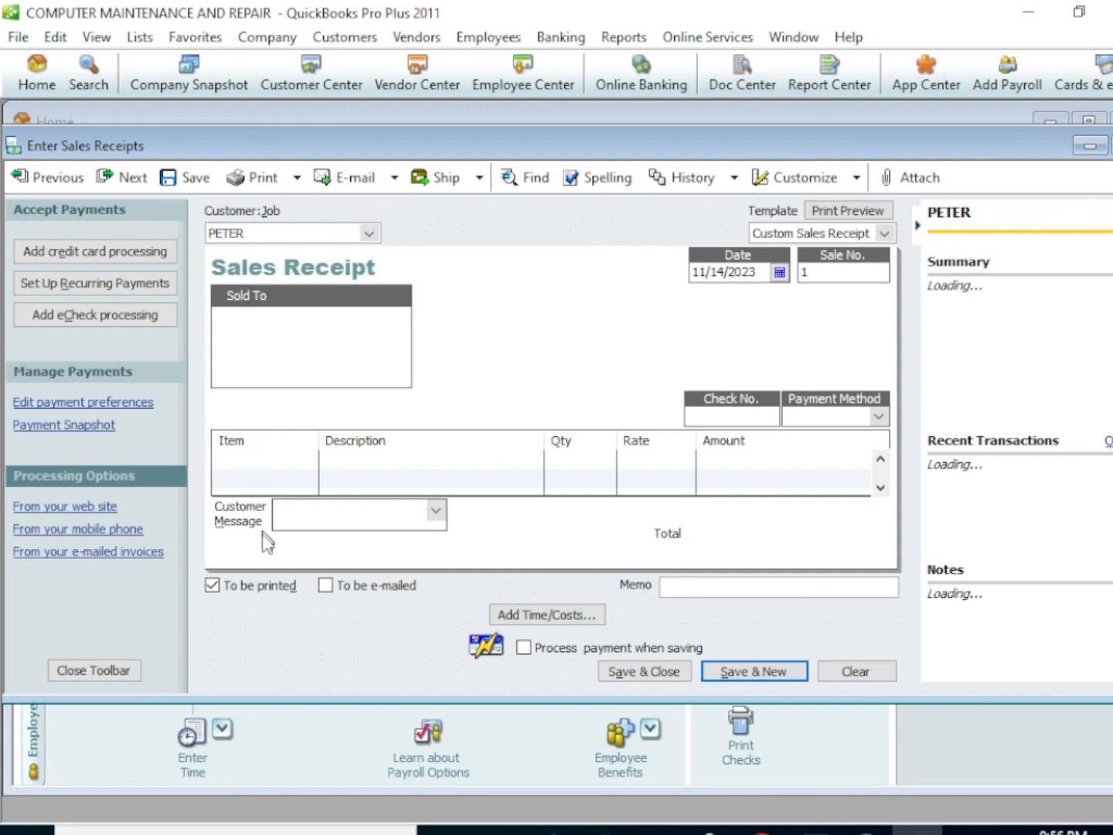
Add the HARD DISK item with a quantity of 3 to the sales receipt, save it and close it
left_click(300, 457)
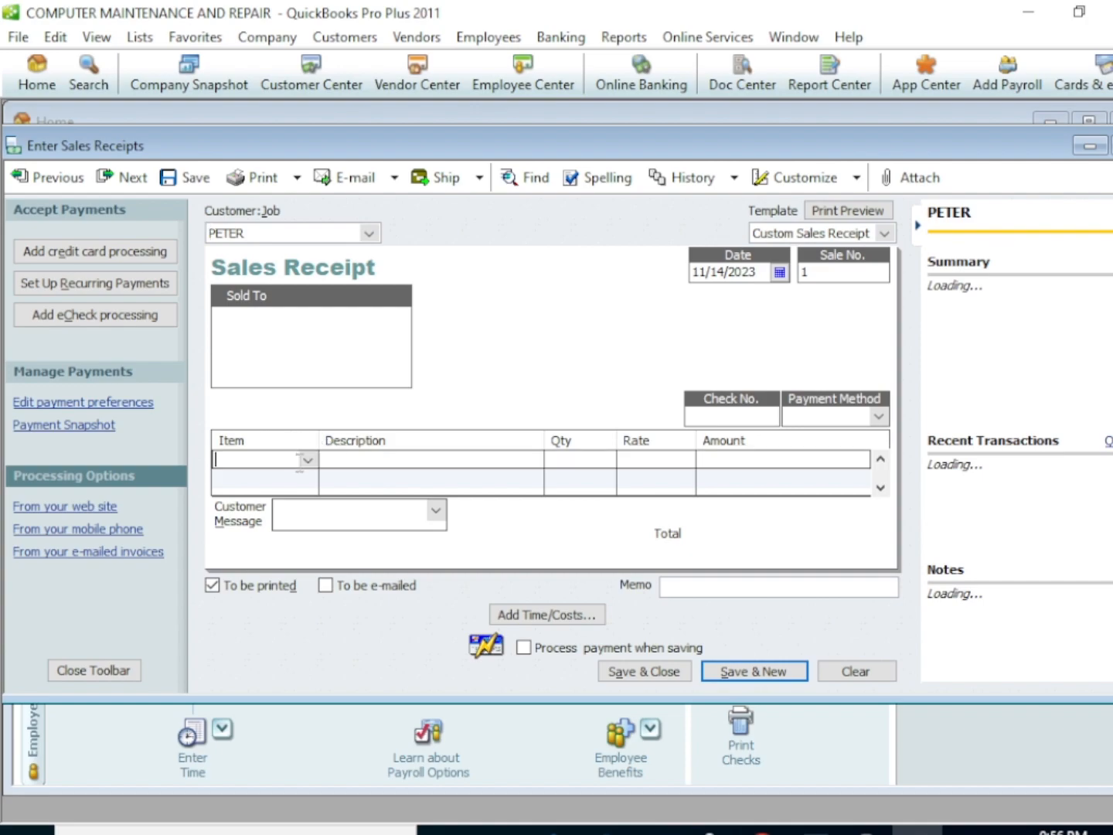
left_click(308, 460)
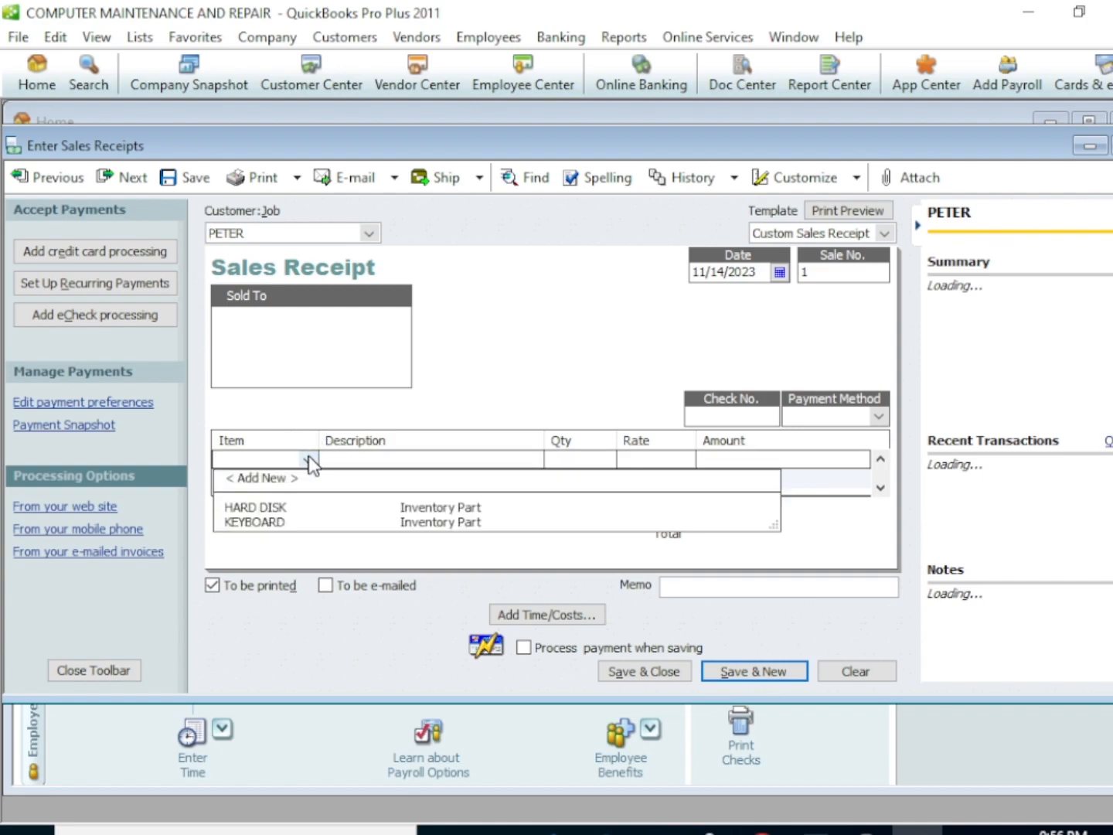
left_click(275, 509)
left_click(604, 461)
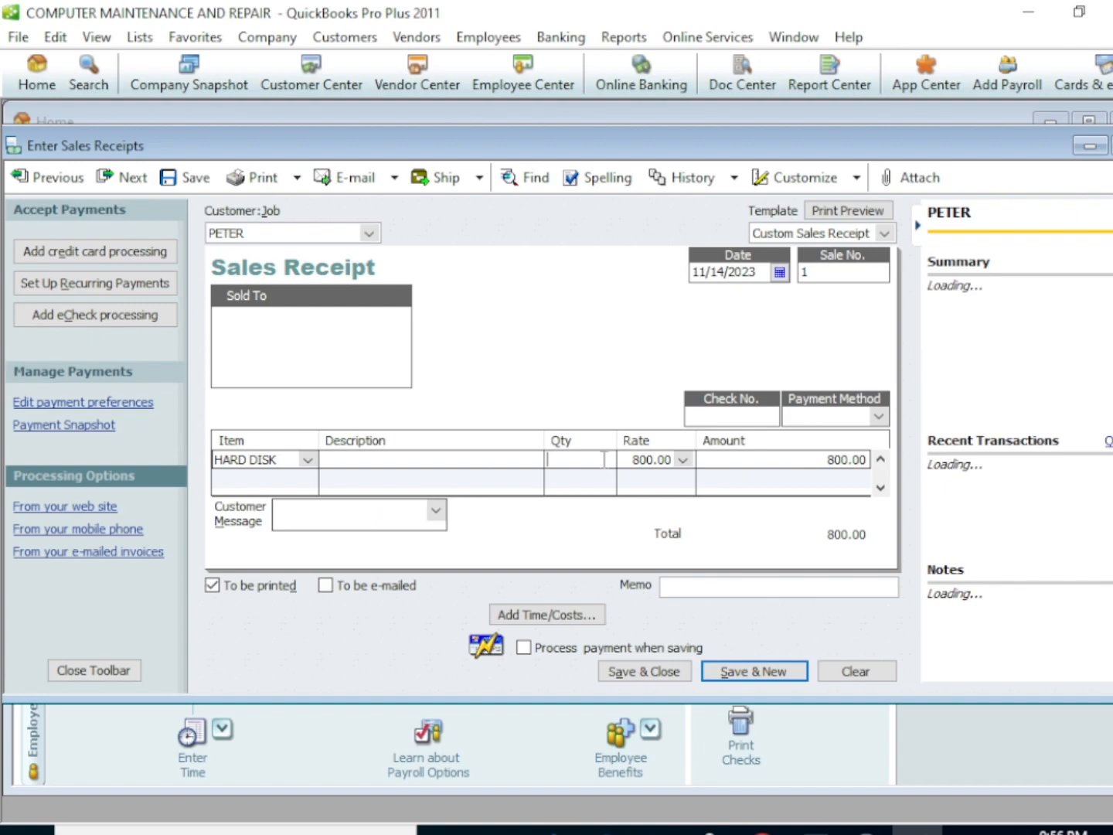
type("3")
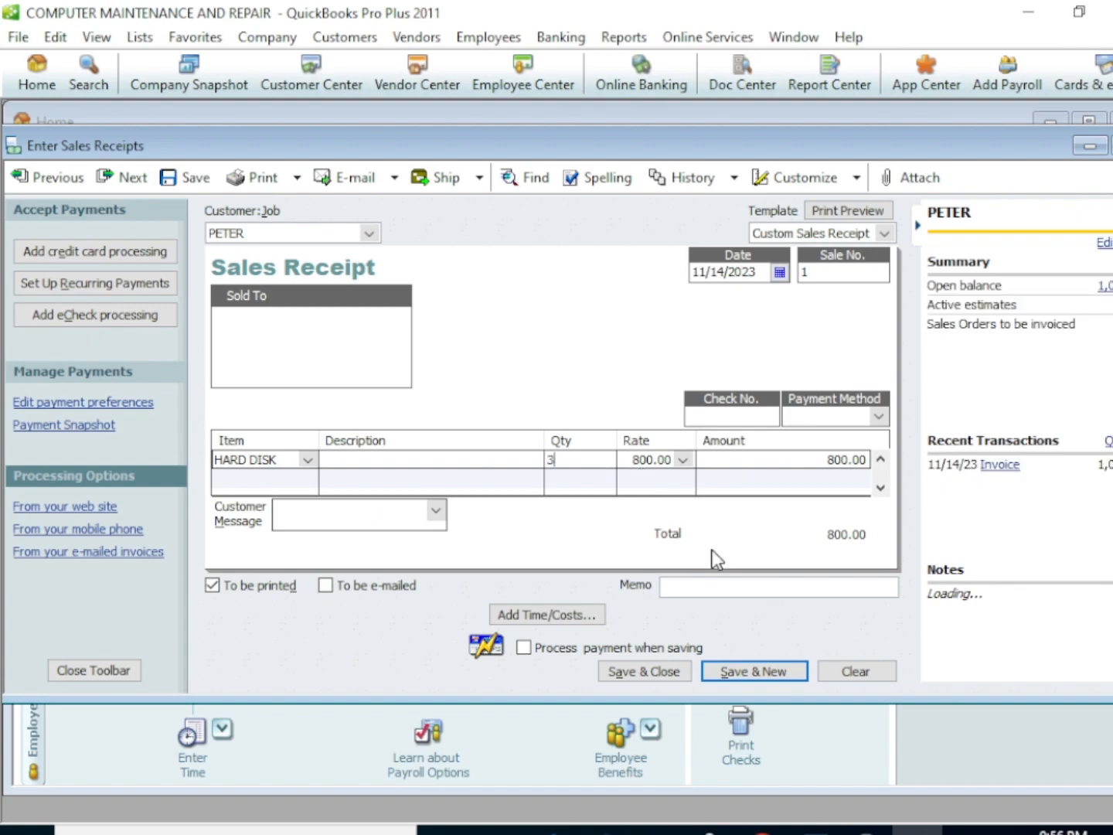
left_click(671, 672)
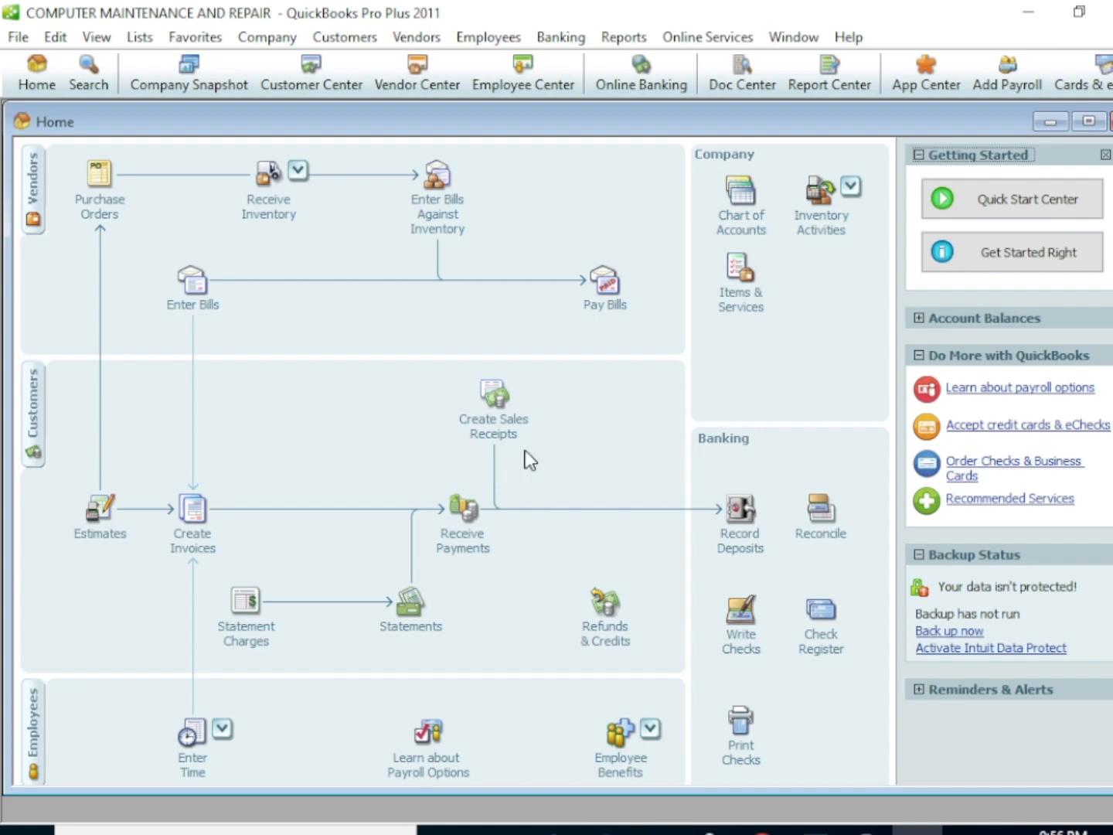
Record a deposit of the customer's sales receipt payment into the CASH account and save it
left_click(741, 541)
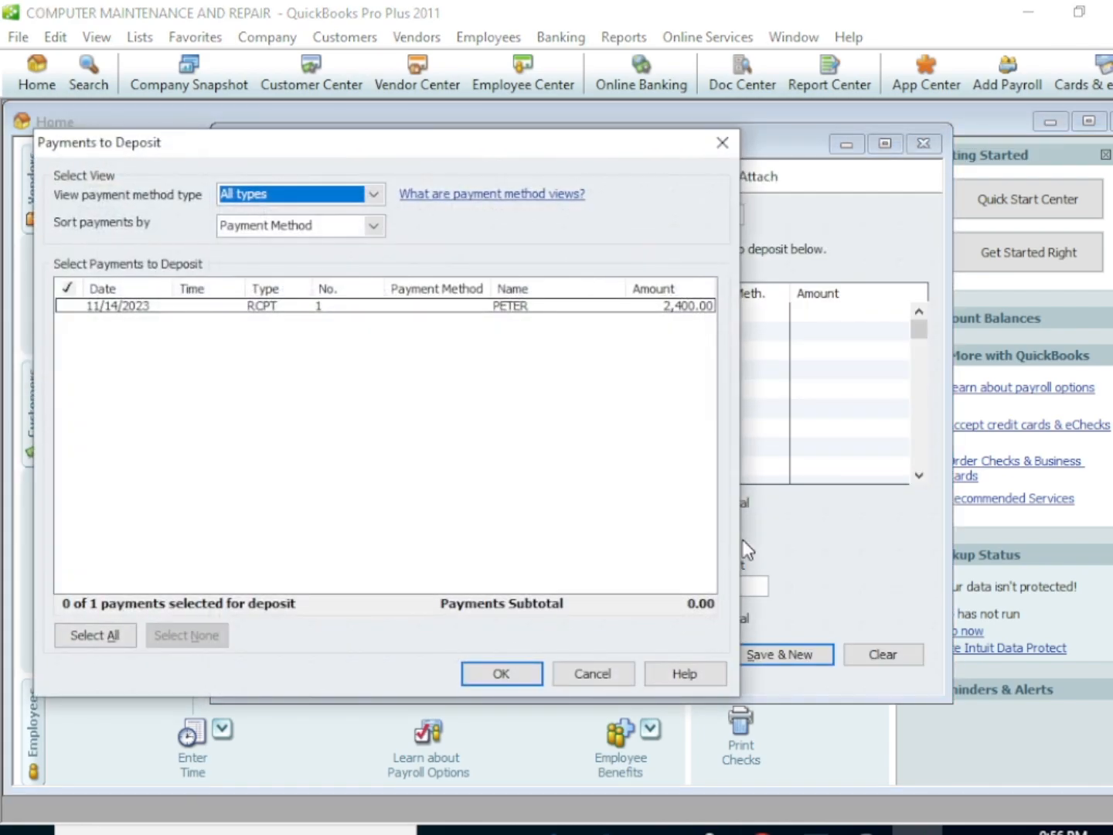
left_click(68, 306)
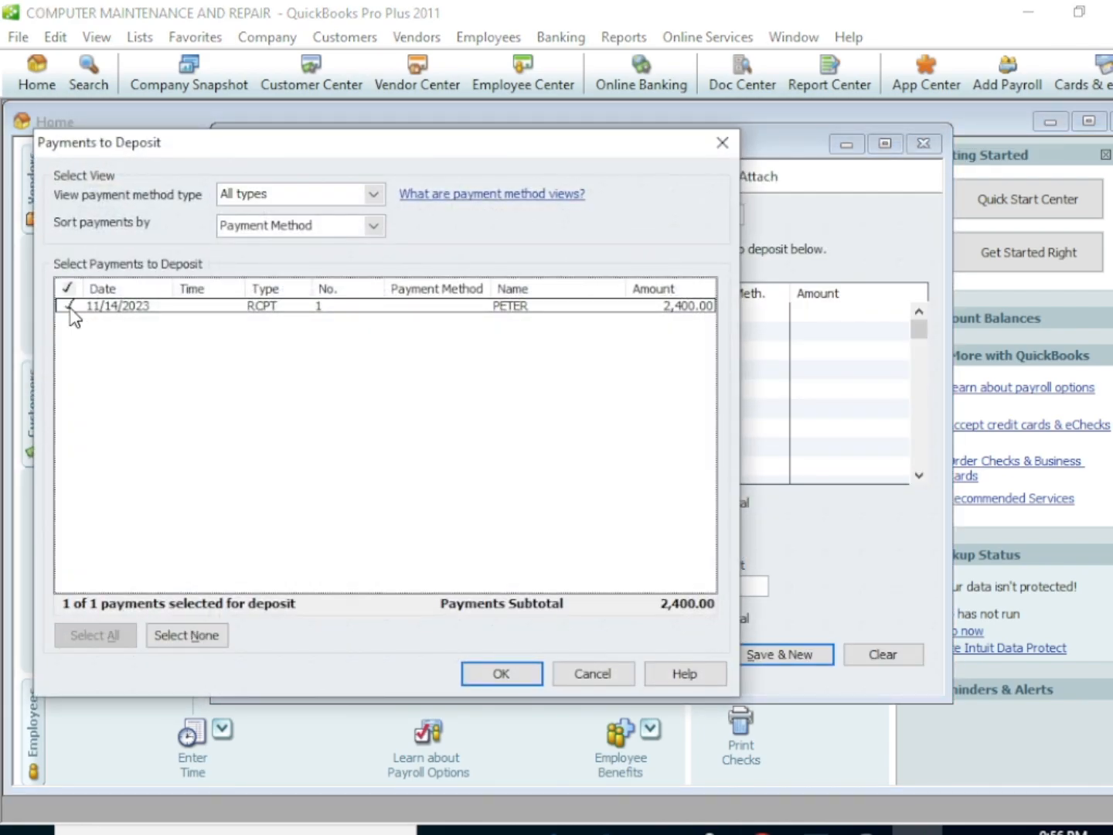
left_click(501, 672)
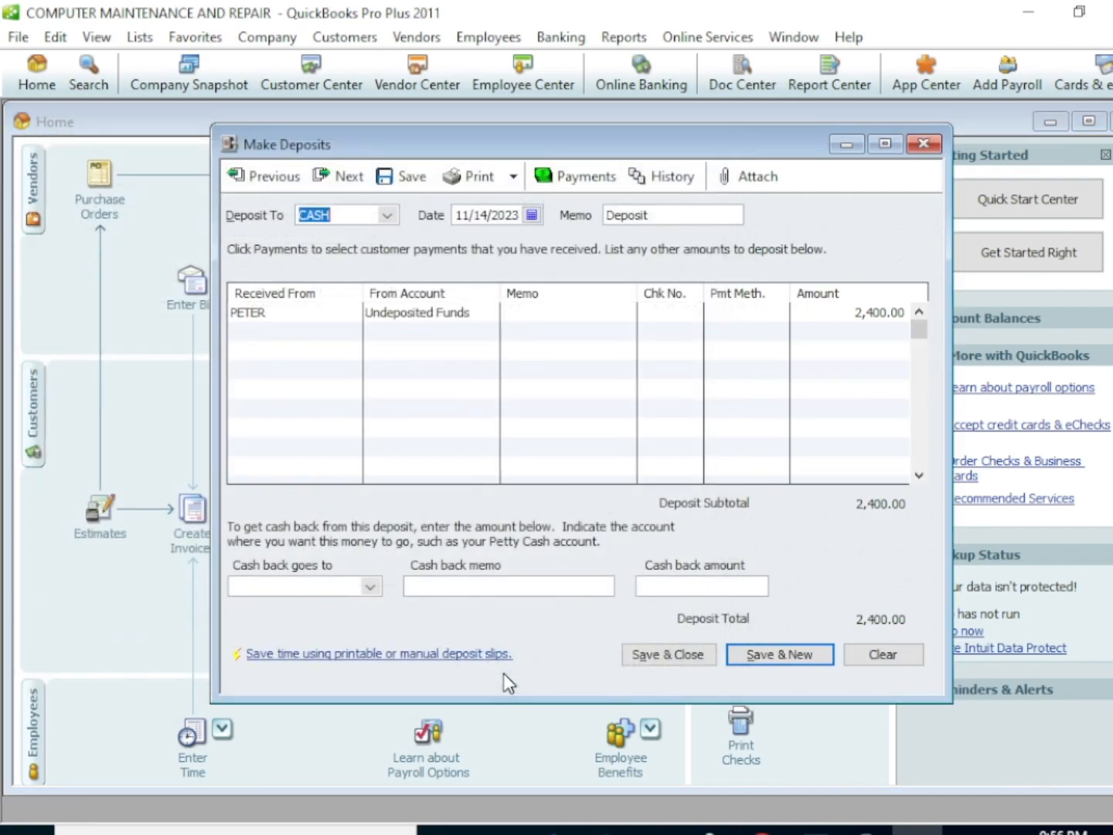
left_click(685, 655)
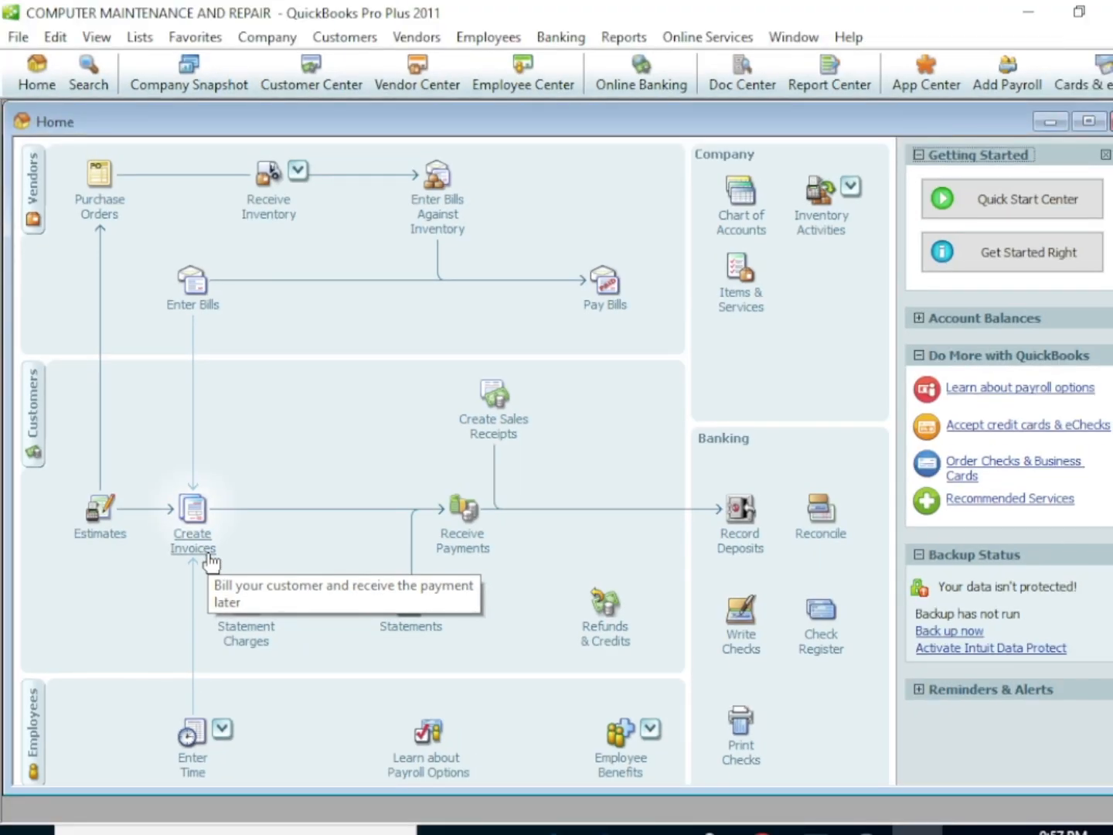
Start a new invoice with a quantity of 7 of the KEYBOARD item and try to save and close it
left_click(195, 529)
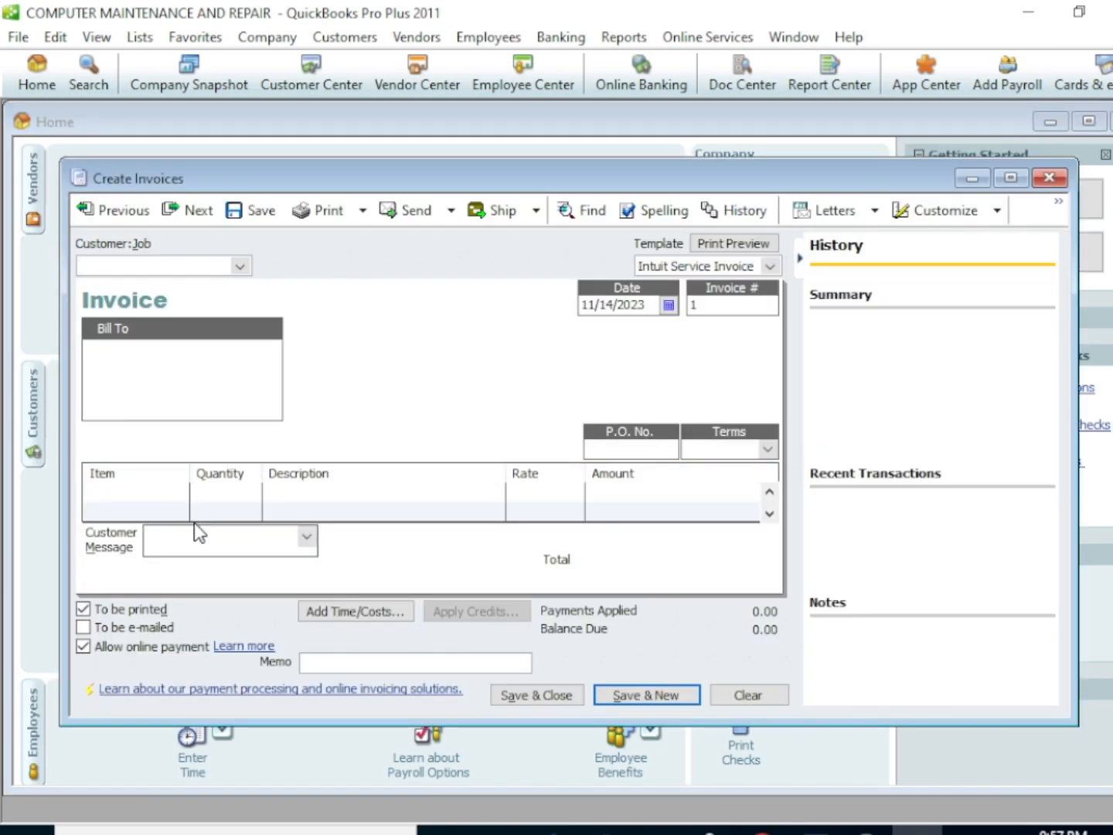
left_click(172, 496)
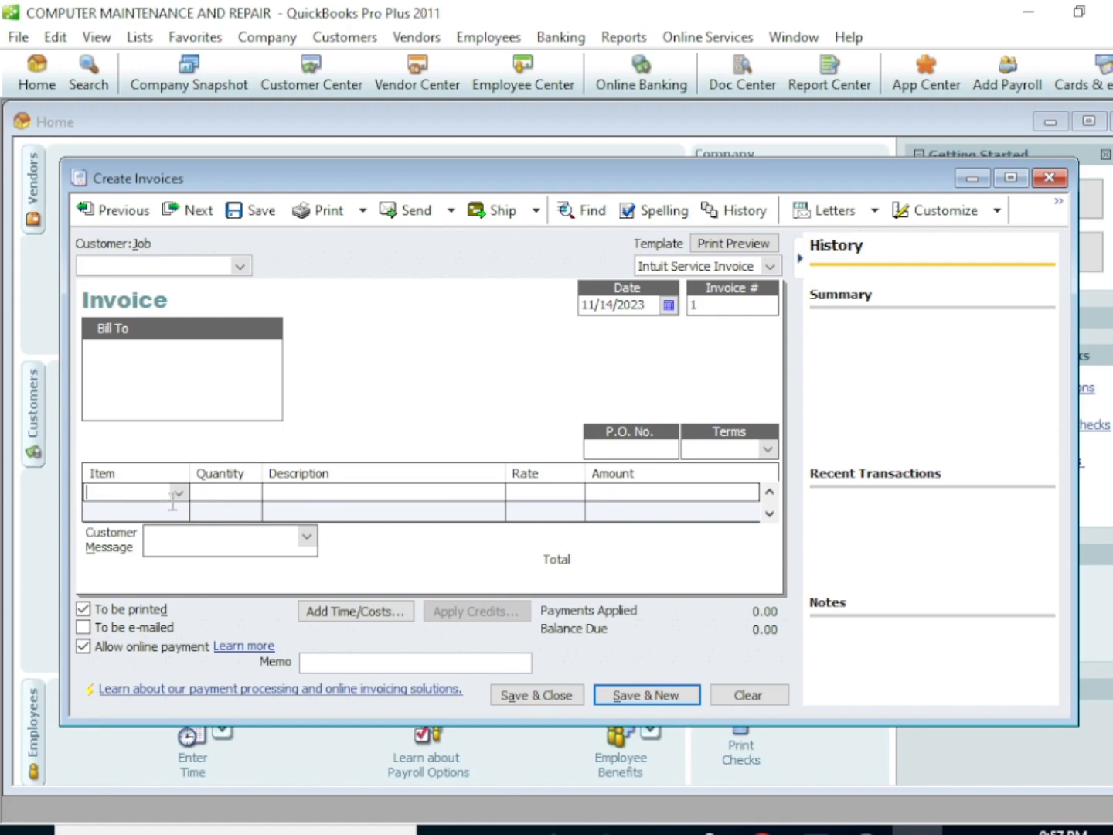
left_click(178, 491)
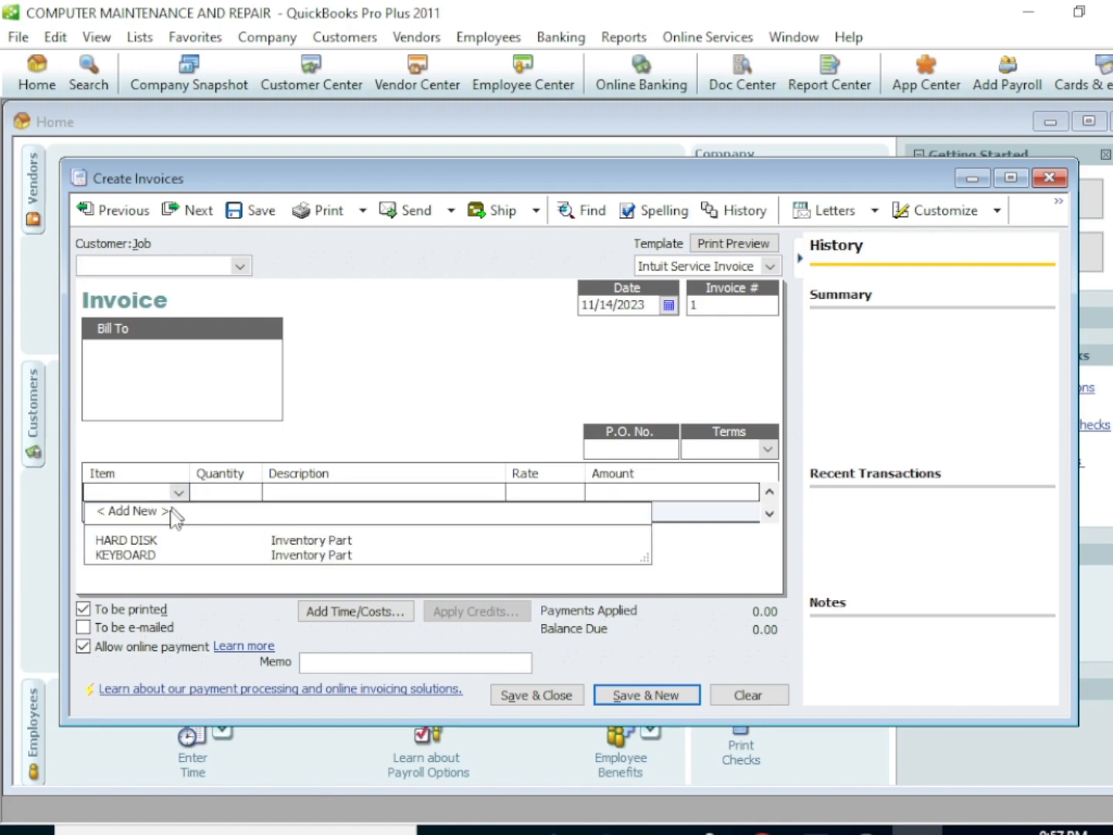
left_click(126, 556)
left_click(233, 491)
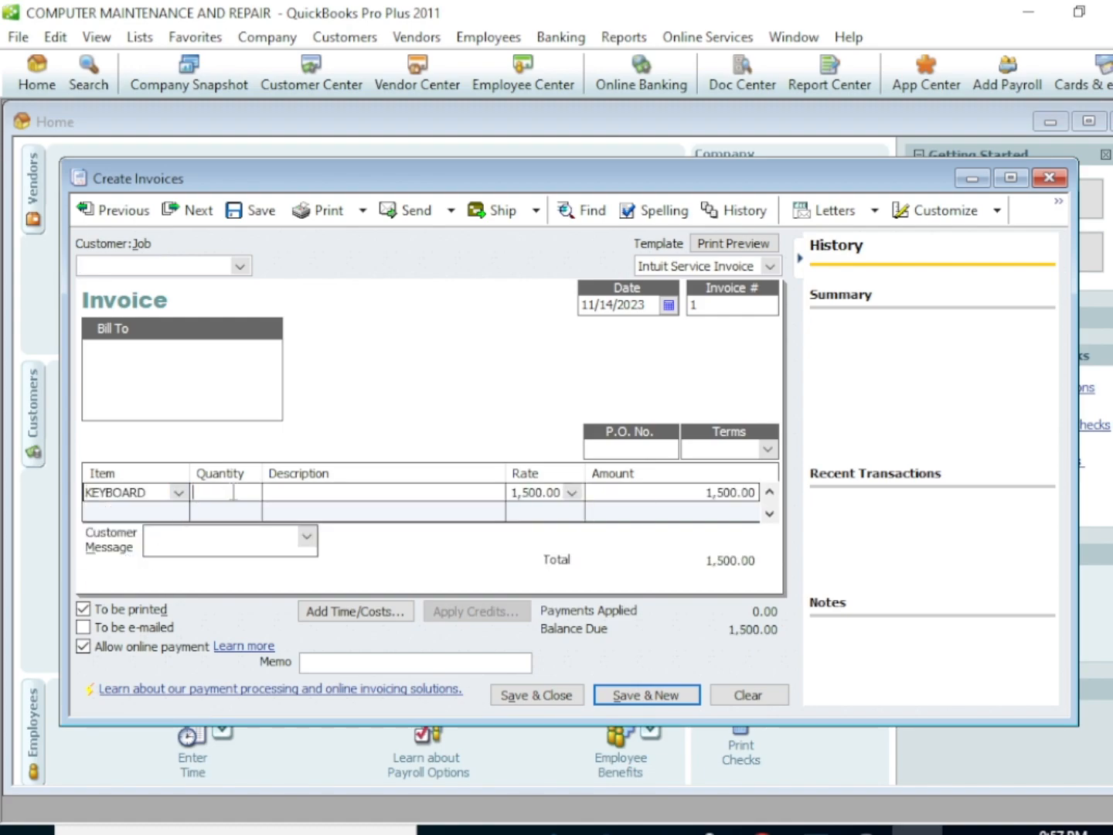
type("7")
left_click(546, 696)
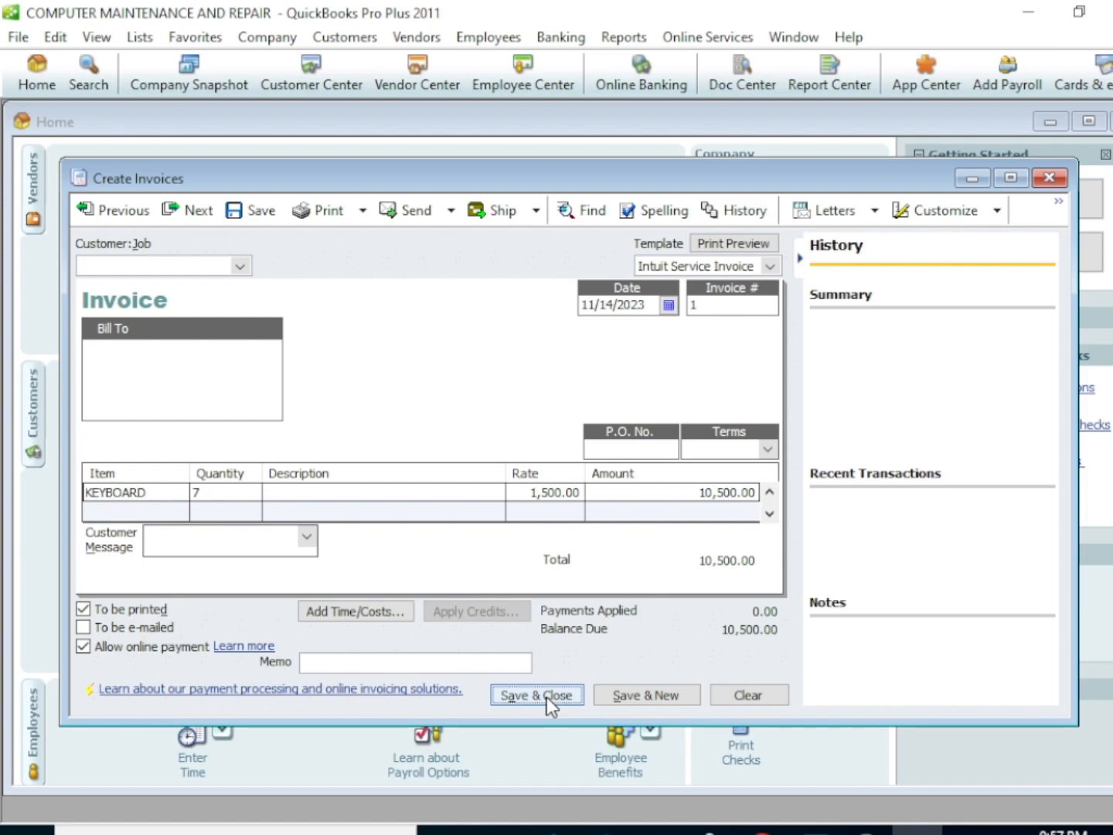
left_click(546, 698)
left_click(547, 699)
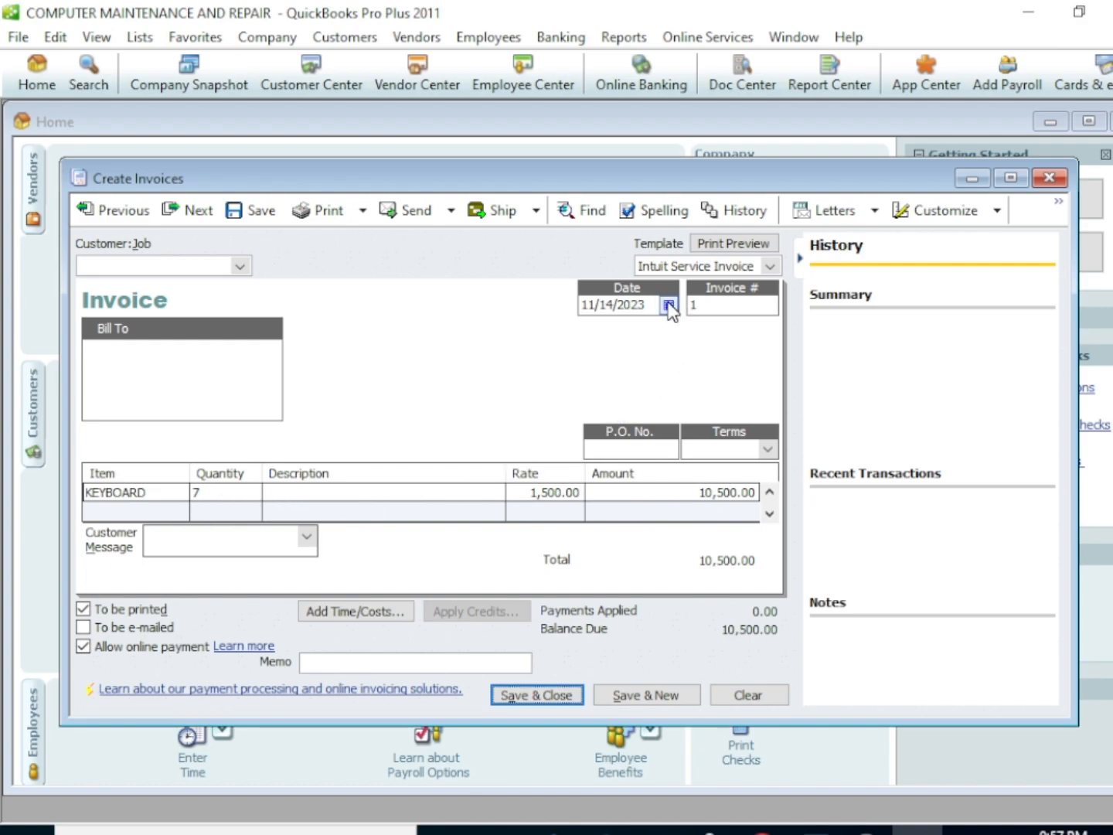
Select the existing customer for the keyboard invoice, save it and close it
left_click(239, 267)
left_click(171, 312)
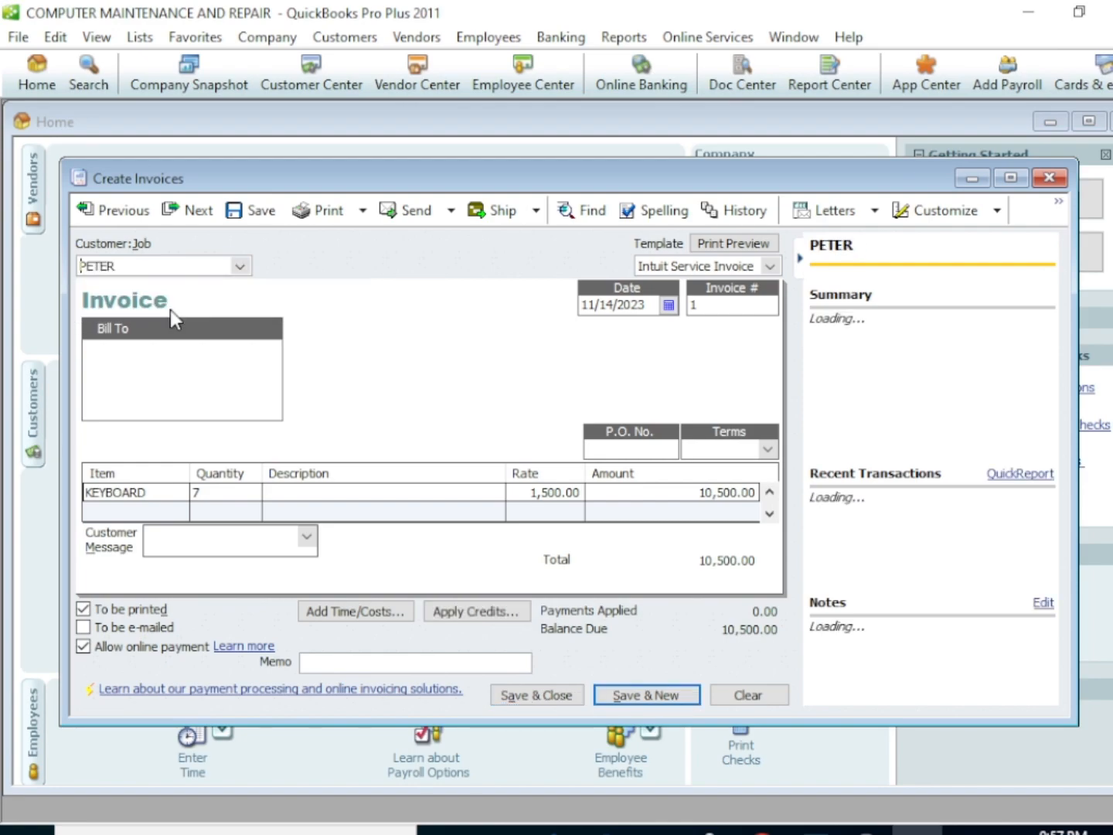
left_click(548, 692)
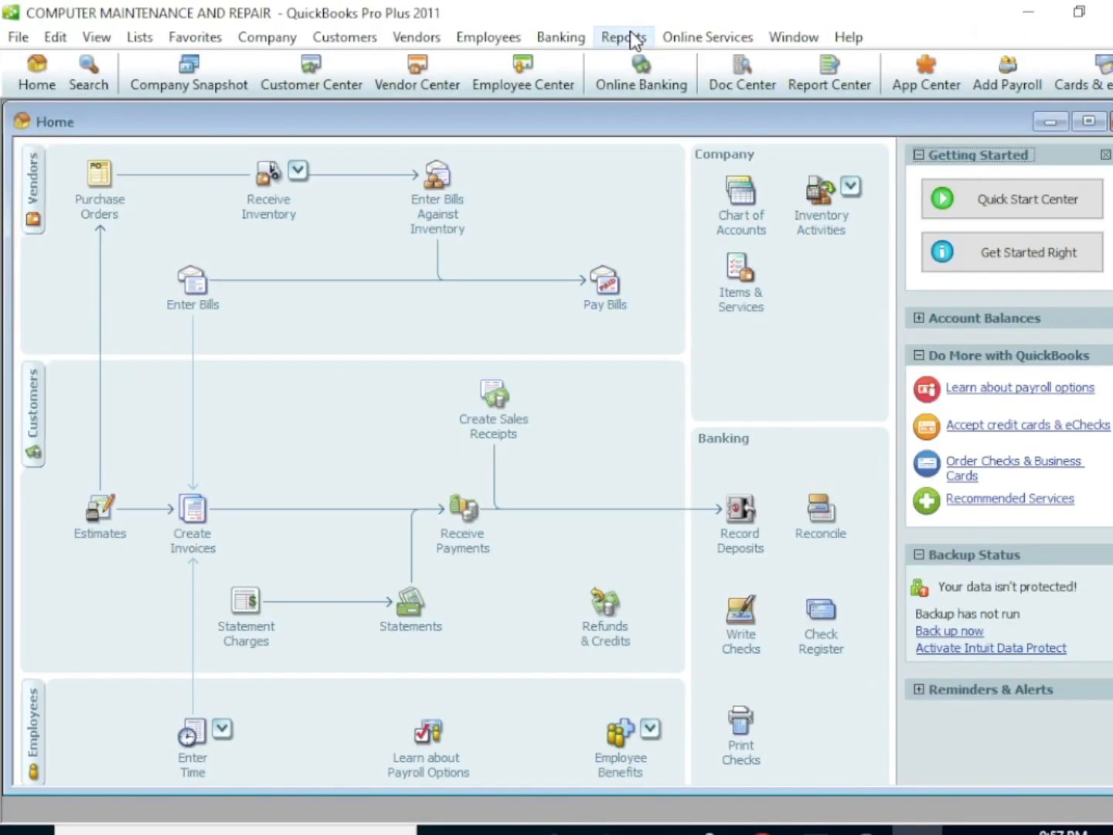
Open the Profit & Loss Standard report, review the month-to-date income and expenses, and close it
left_click(623, 37)
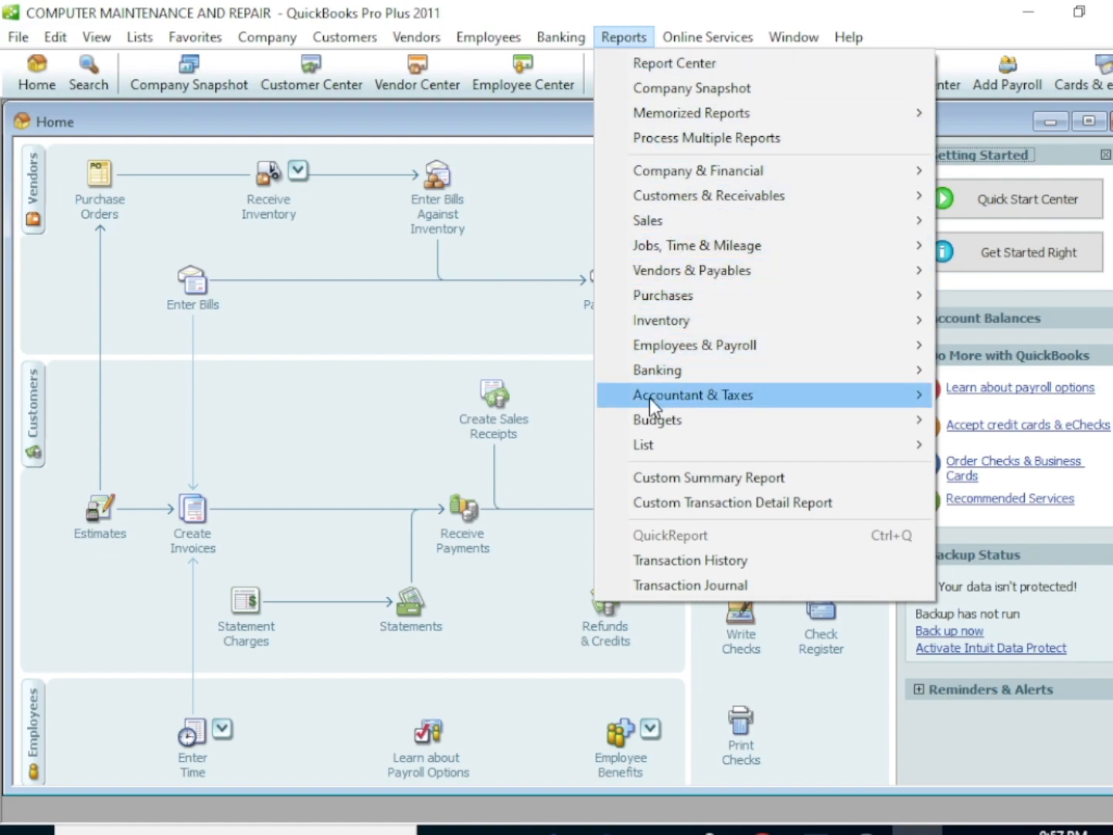
mouse_move(751, 177)
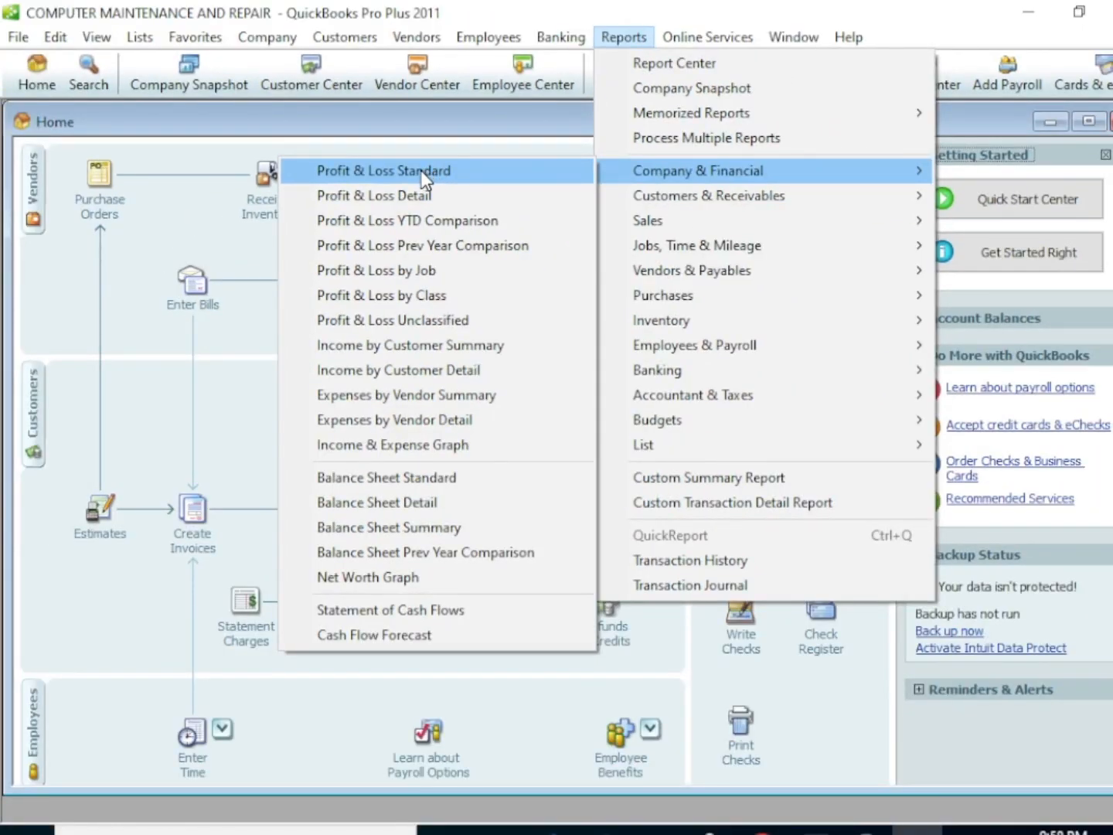
left_click(421, 175)
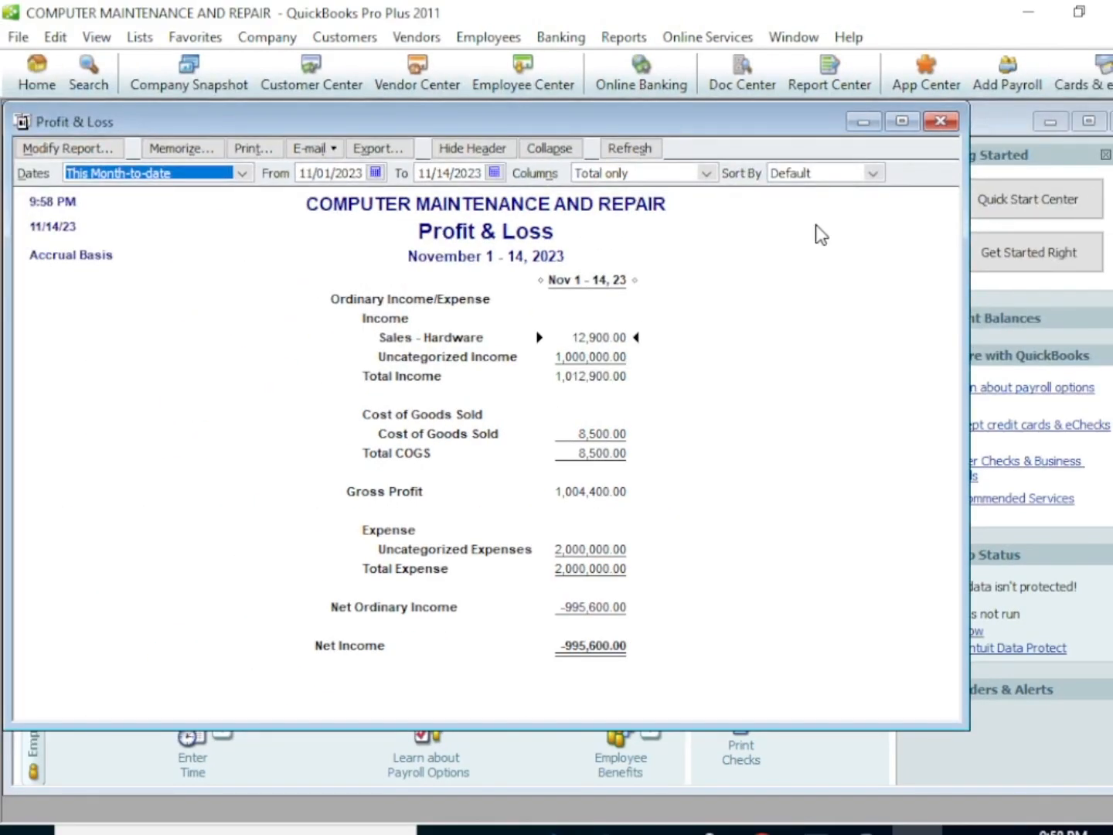
left_click(942, 122)
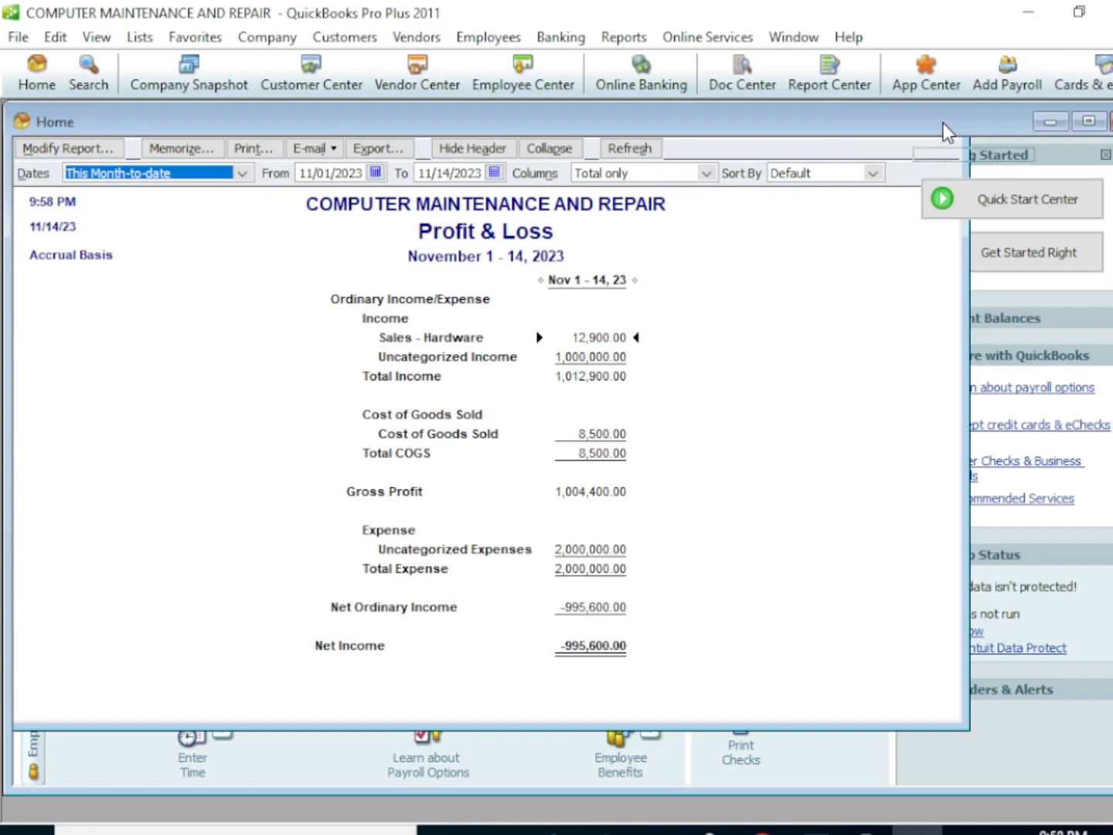